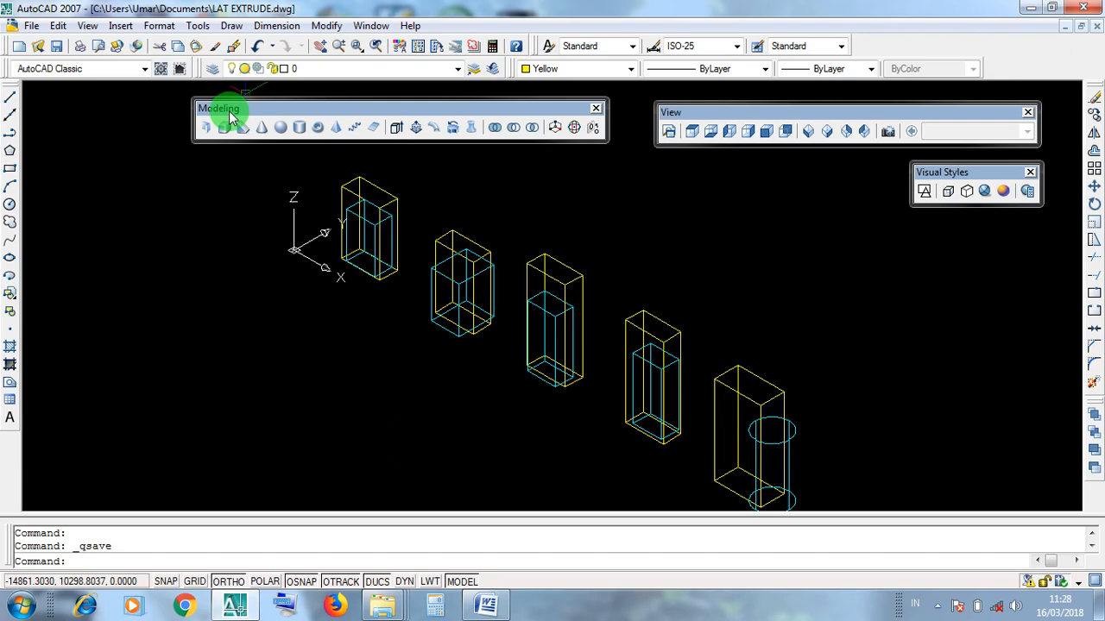
# - Switch to the SUBTRACK document in Word and read the definition of subtracting one 3D object from another
pyautogui.click(1030, 7)
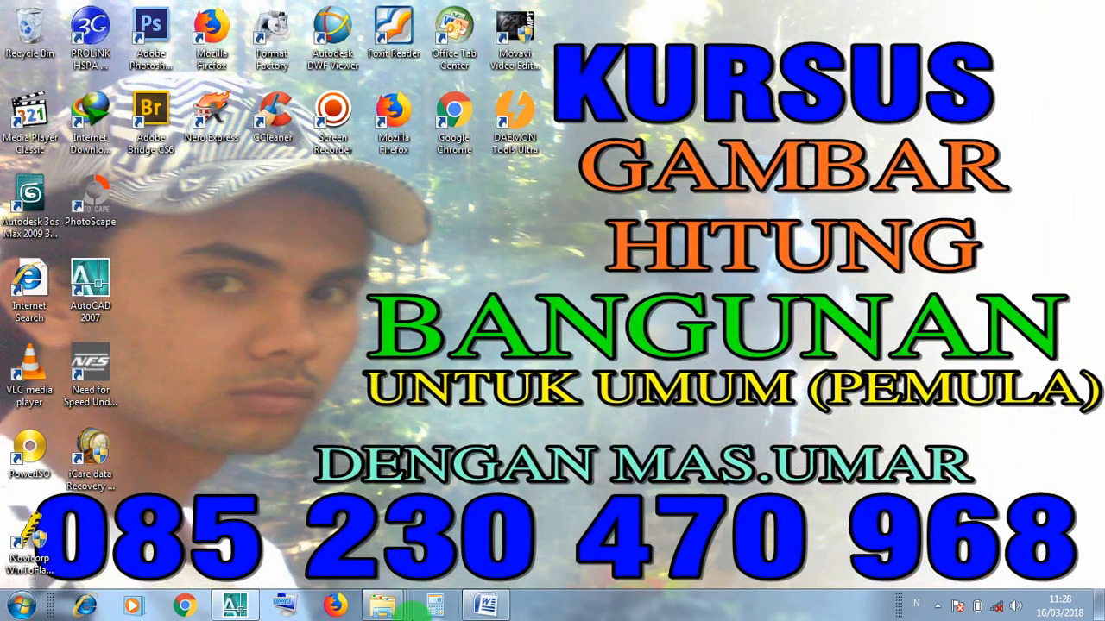
pyautogui.click(486, 604)
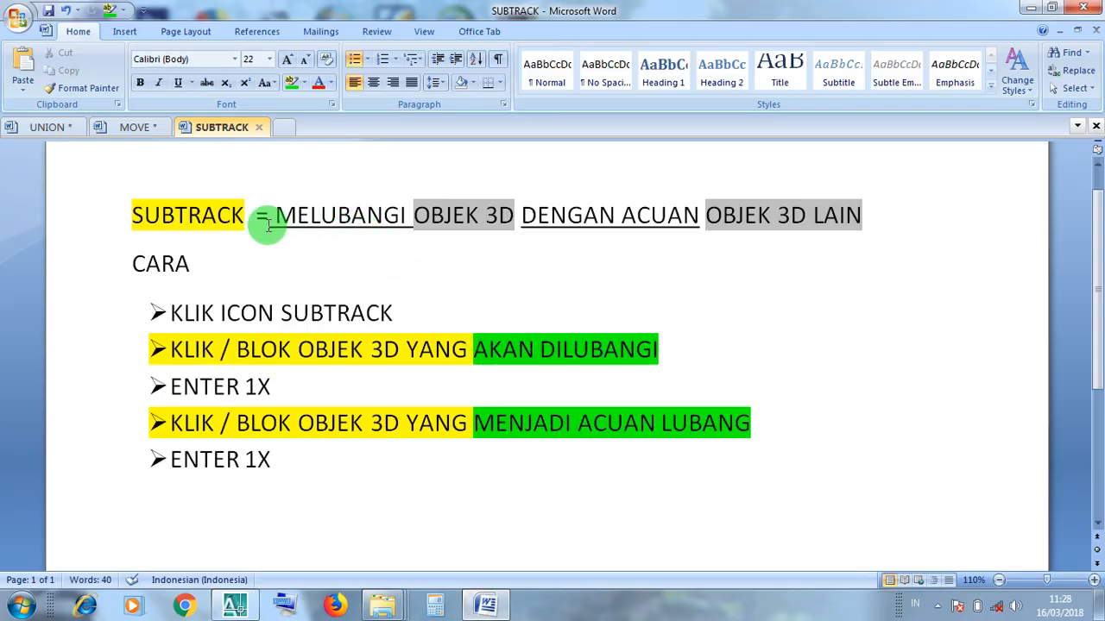
pyautogui.moveTo(245, 216); pyautogui.dragTo(128, 216)
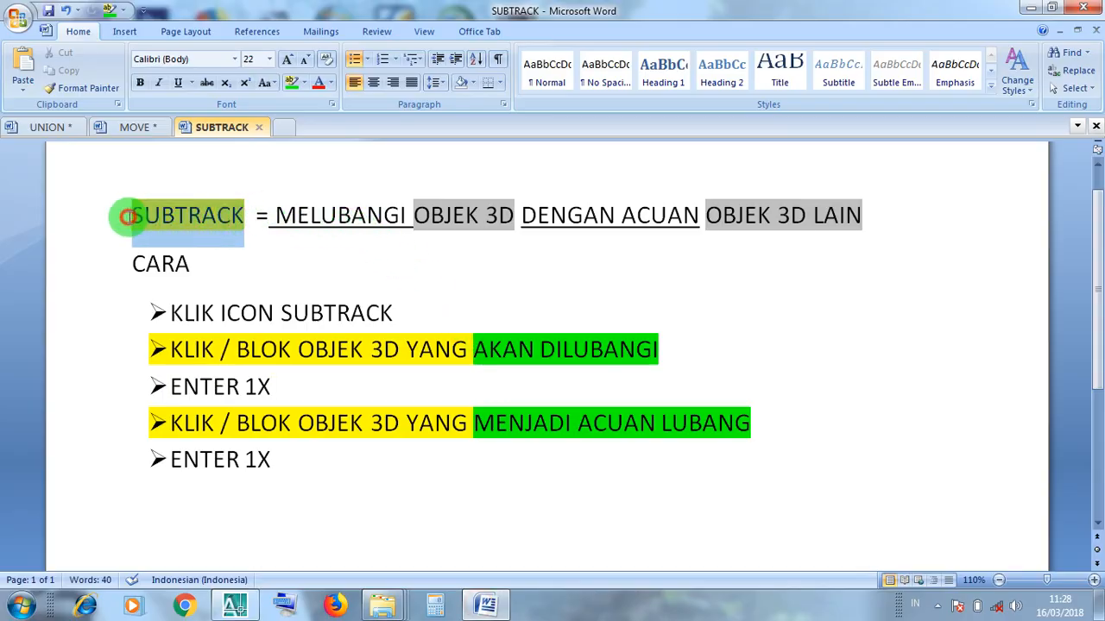
pyautogui.click(143, 216)
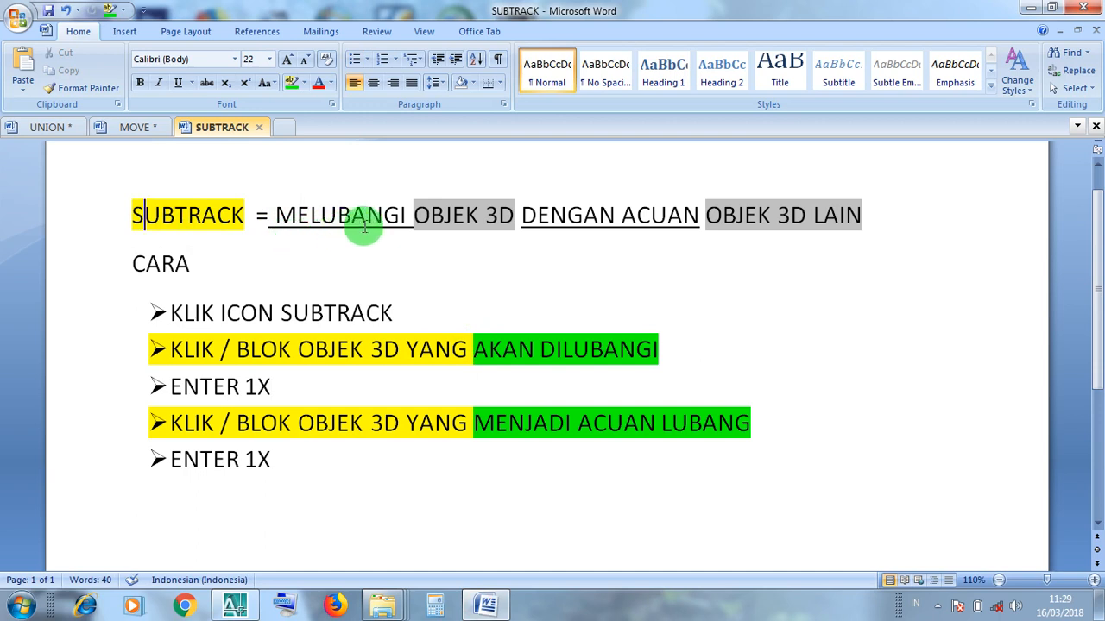
pyautogui.moveTo(519, 216); pyautogui.dragTo(270, 214)
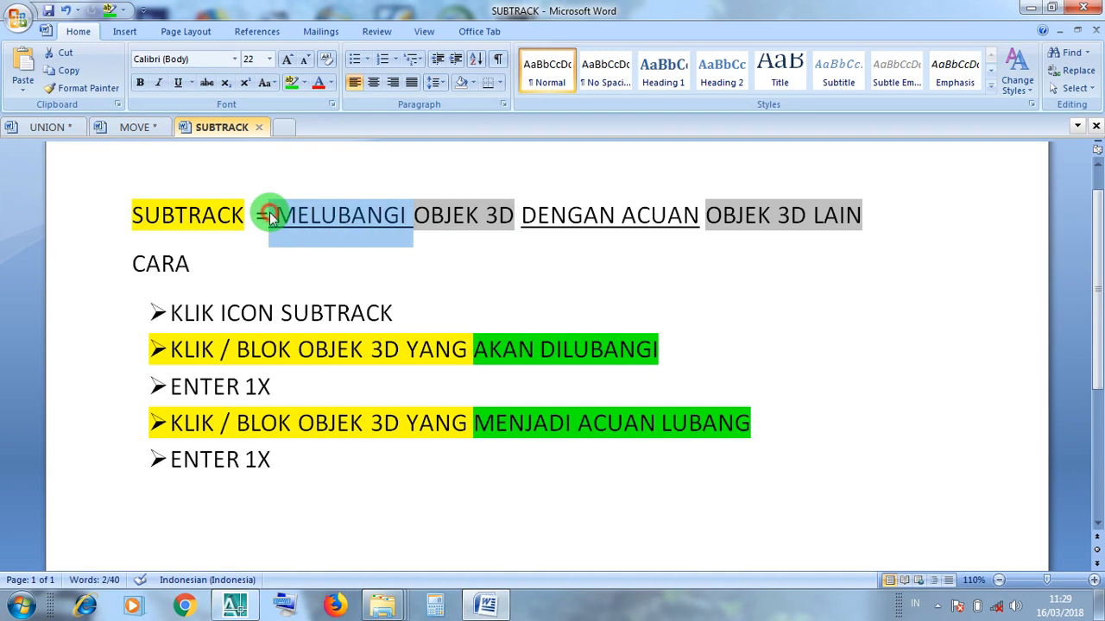
pyautogui.moveTo(516, 217); pyautogui.dragTo(433, 217)
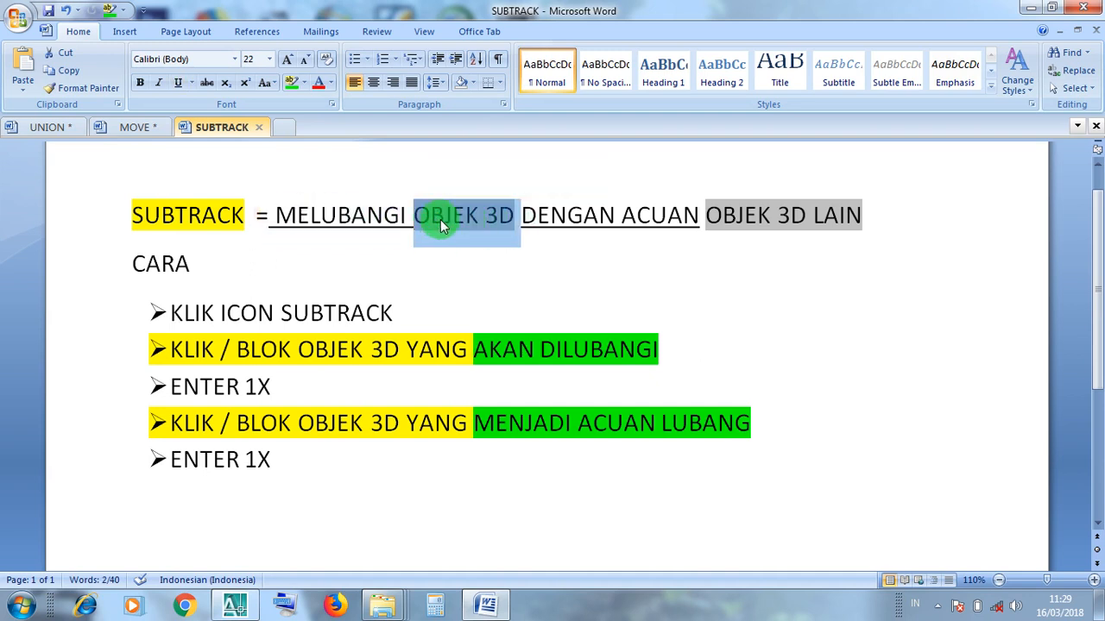
pyautogui.click(440, 221)
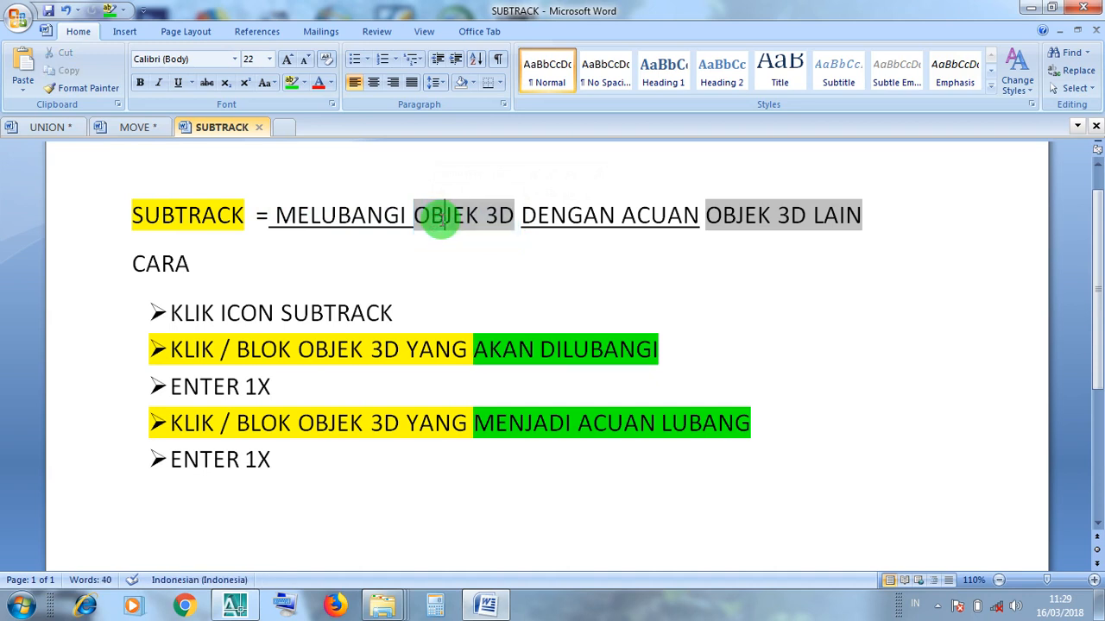
pyautogui.moveTo(706, 216); pyautogui.dragTo(539, 209)
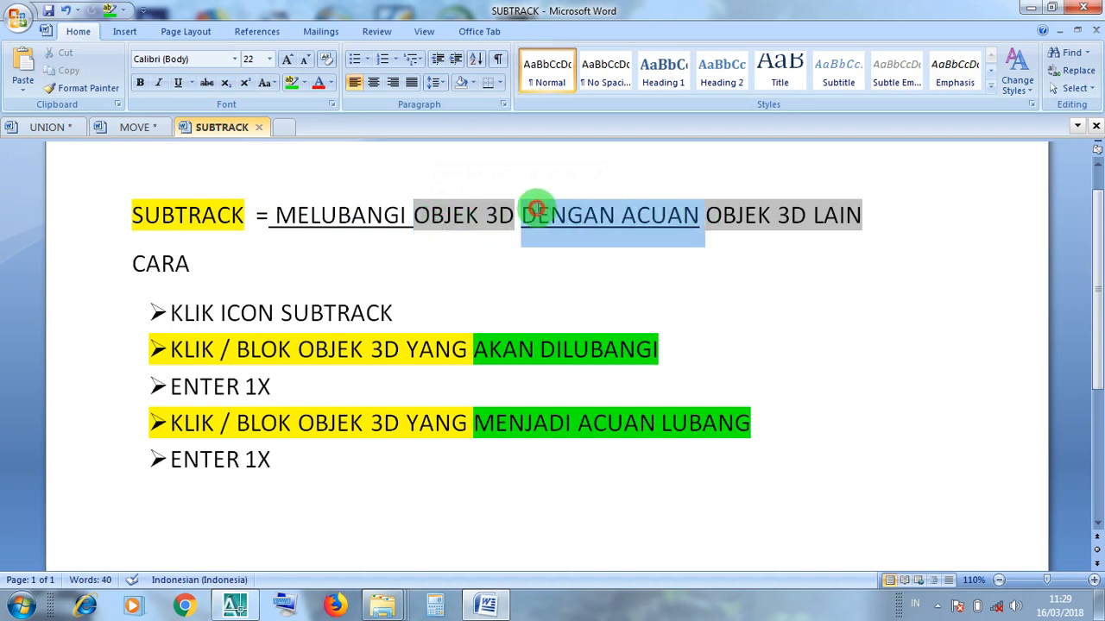
pyautogui.moveTo(875, 222); pyautogui.dragTo(713, 208)
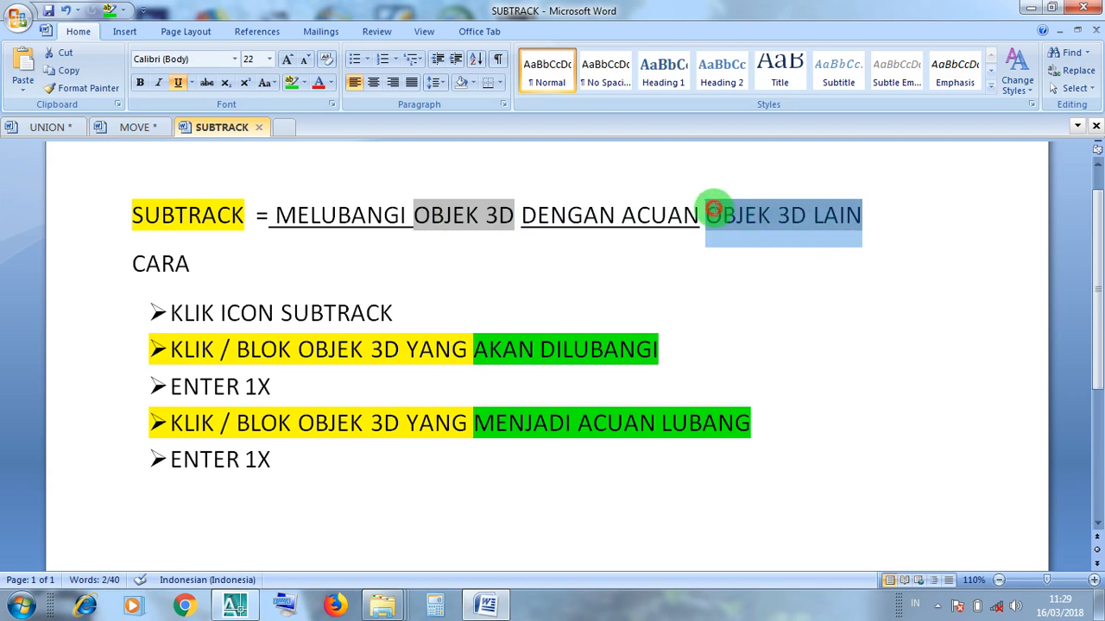
pyautogui.click(722, 217)
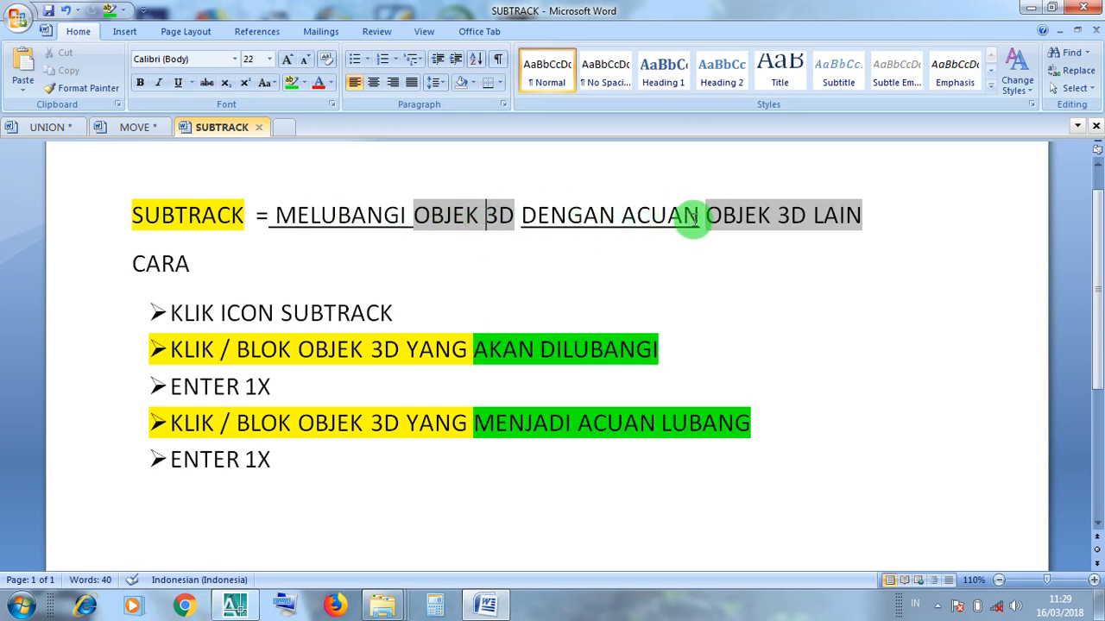
pyautogui.moveTo(700, 216); pyautogui.dragTo(546, 217)
pyautogui.click(537, 216)
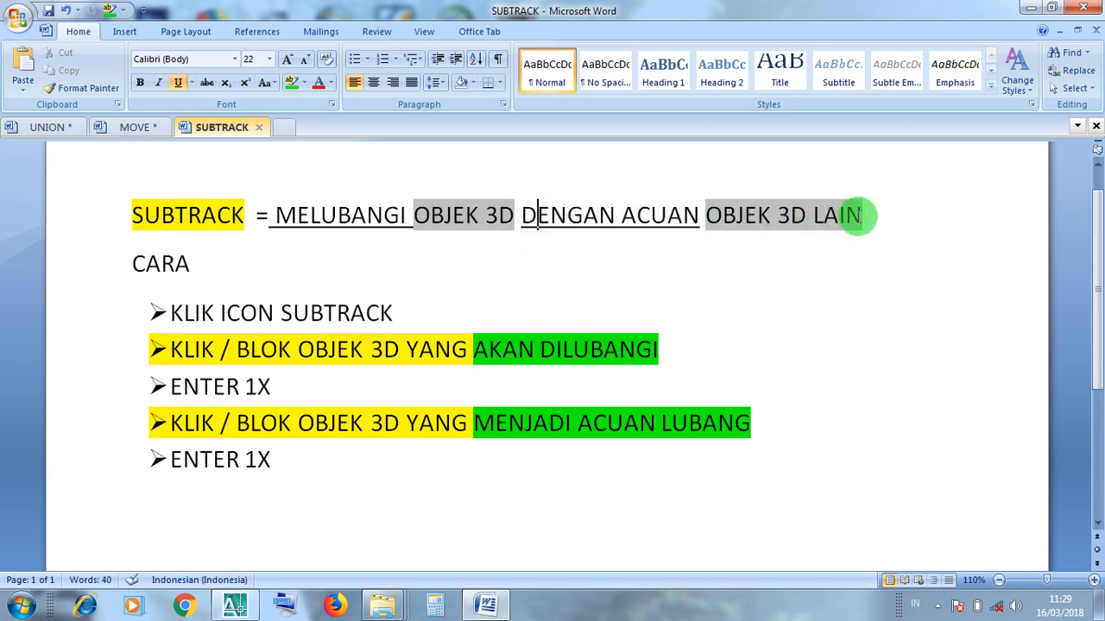
pyautogui.moveTo(868, 214); pyautogui.dragTo(722, 211)
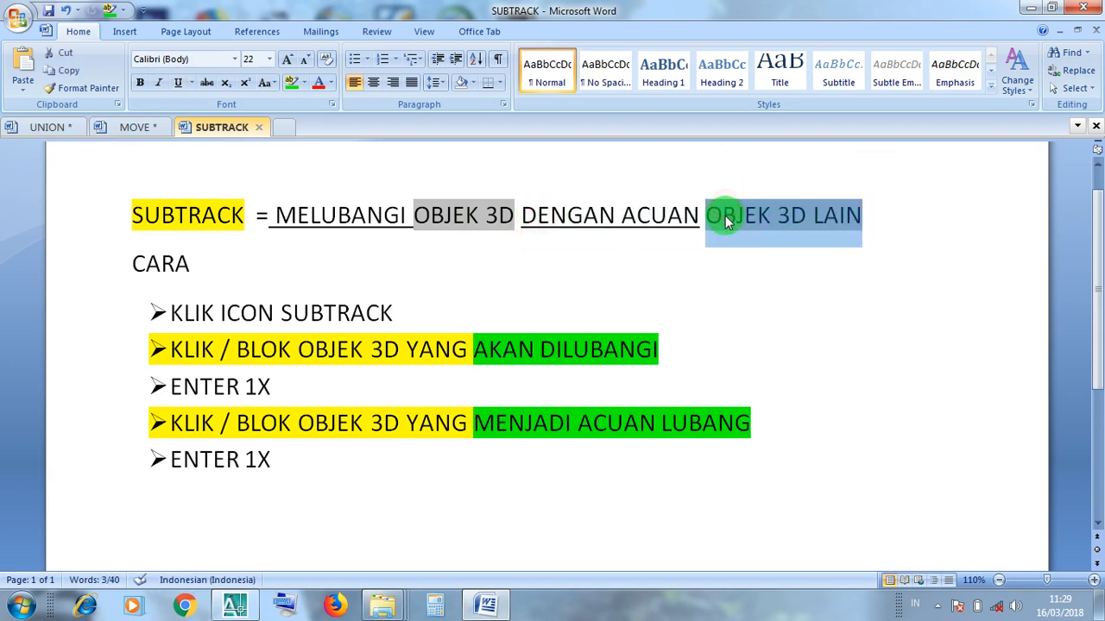
pyautogui.click(723, 214)
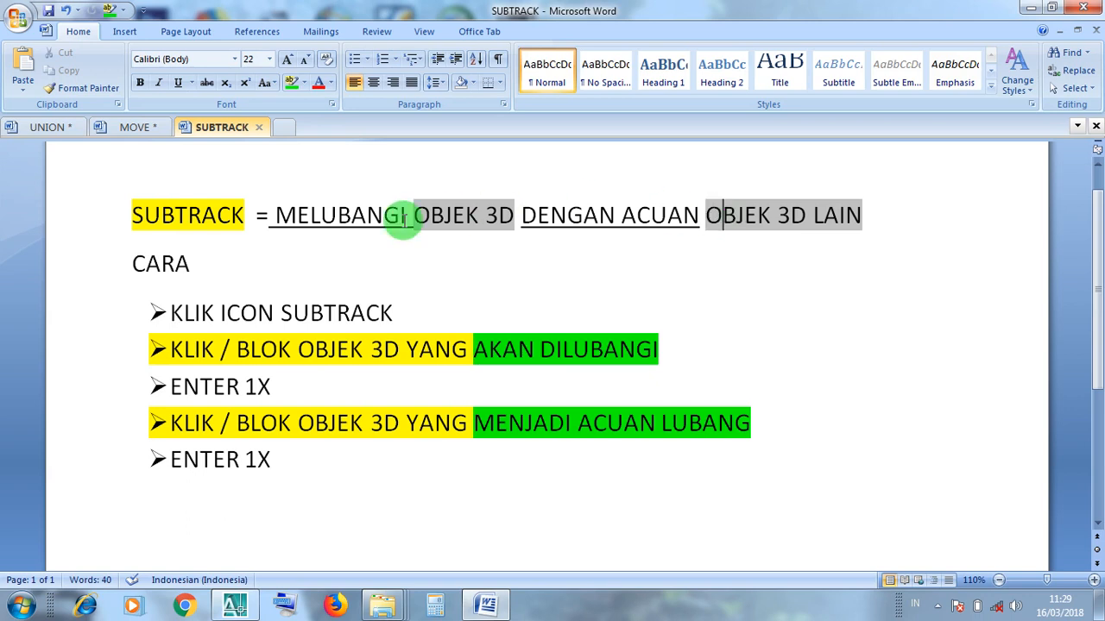
# - Read the CARA procedure line by line, from KLIK ICON SUBTRACK to the final ENTER 1X
pyautogui.moveTo(195, 266); pyautogui.dragTo(141, 264)
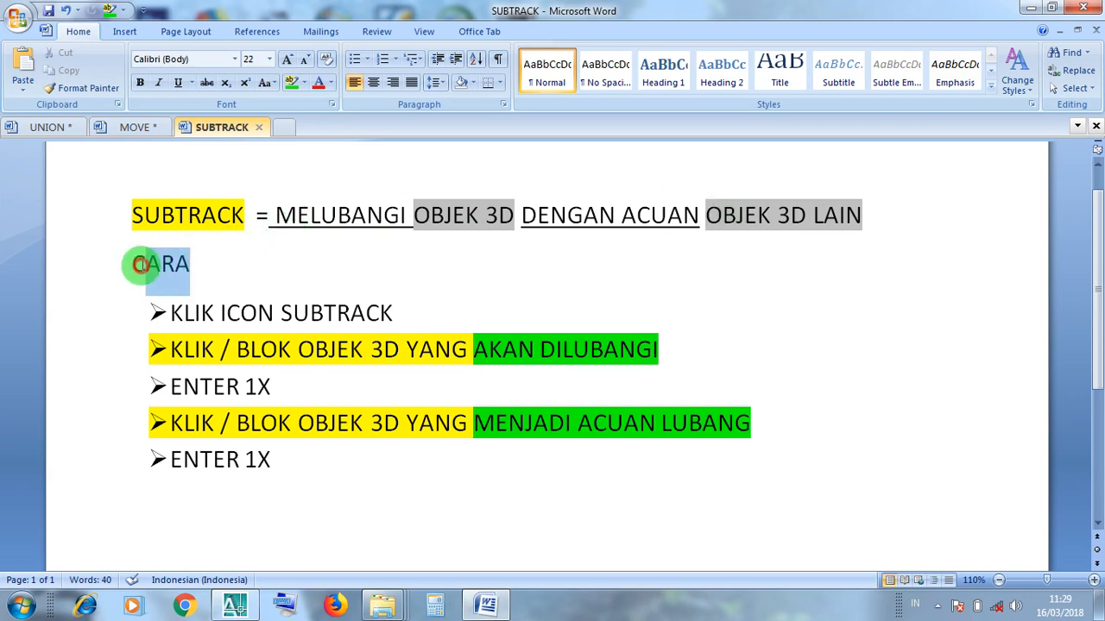
pyautogui.click(152, 269)
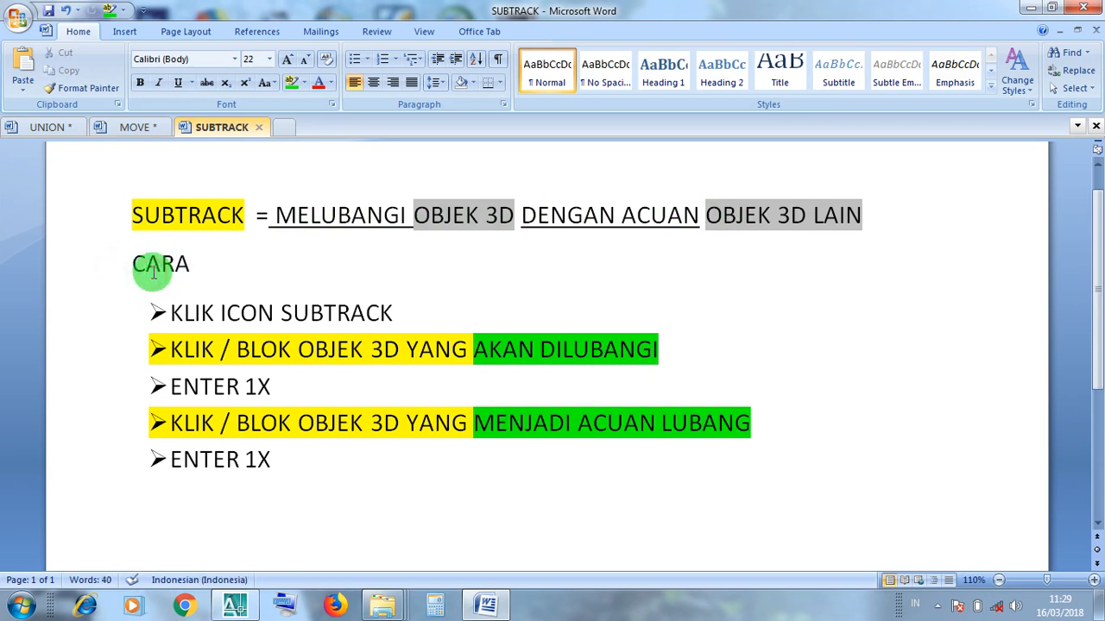
pyautogui.click(388, 312)
pyautogui.moveTo(387, 312); pyautogui.dragTo(191, 310)
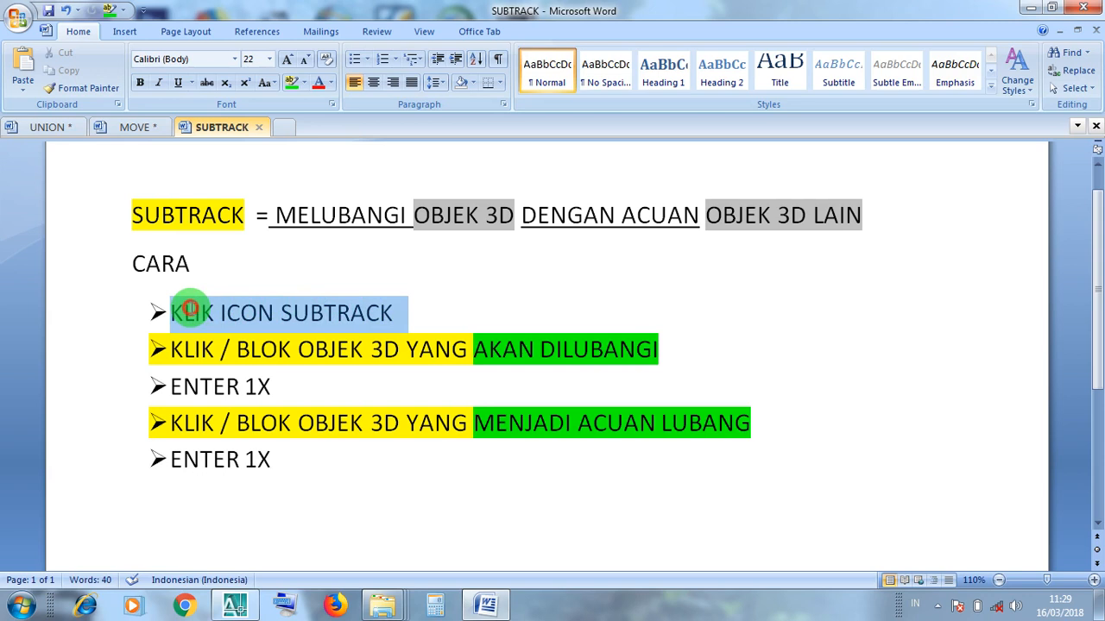
pyautogui.click(240, 313)
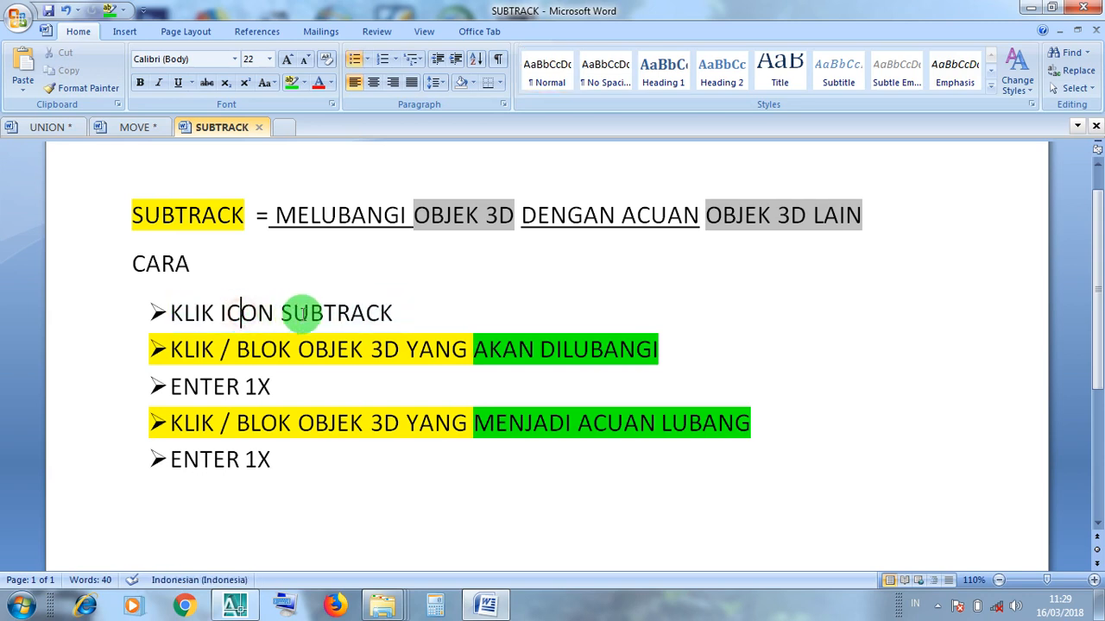
pyautogui.moveTo(406, 314); pyautogui.dragTo(202, 315)
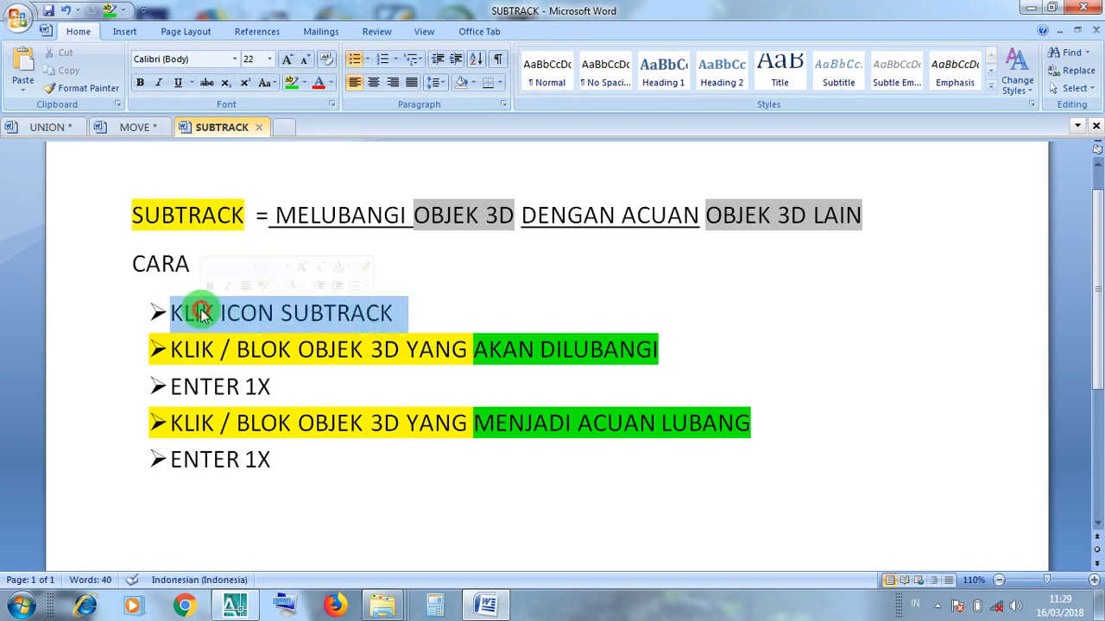
pyautogui.click(201, 313)
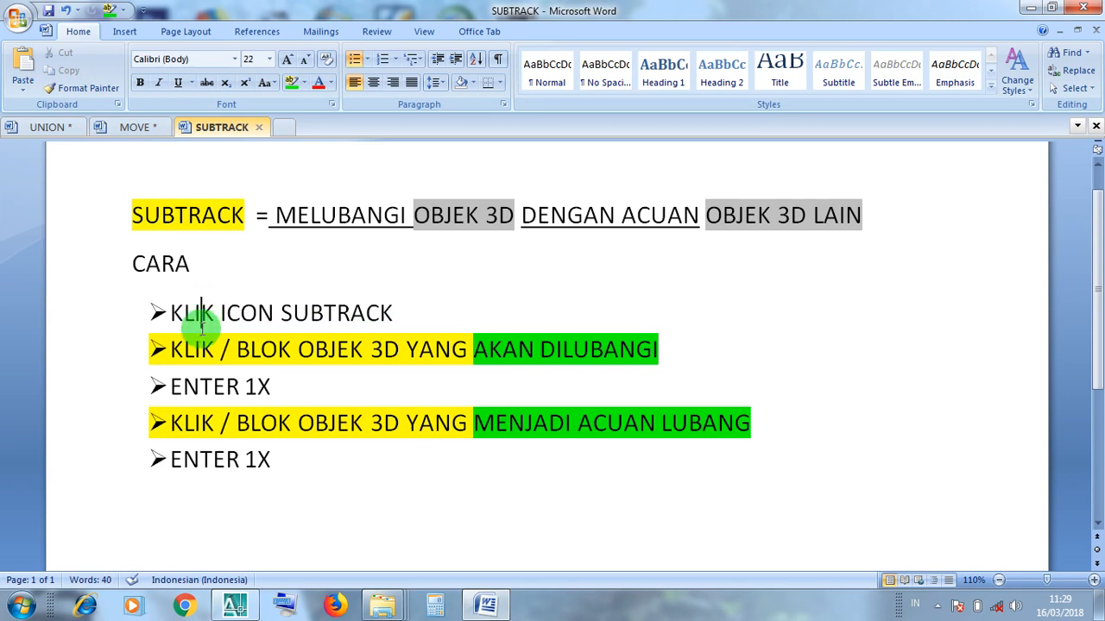
pyautogui.moveTo(216, 350); pyautogui.dragTo(169, 349)
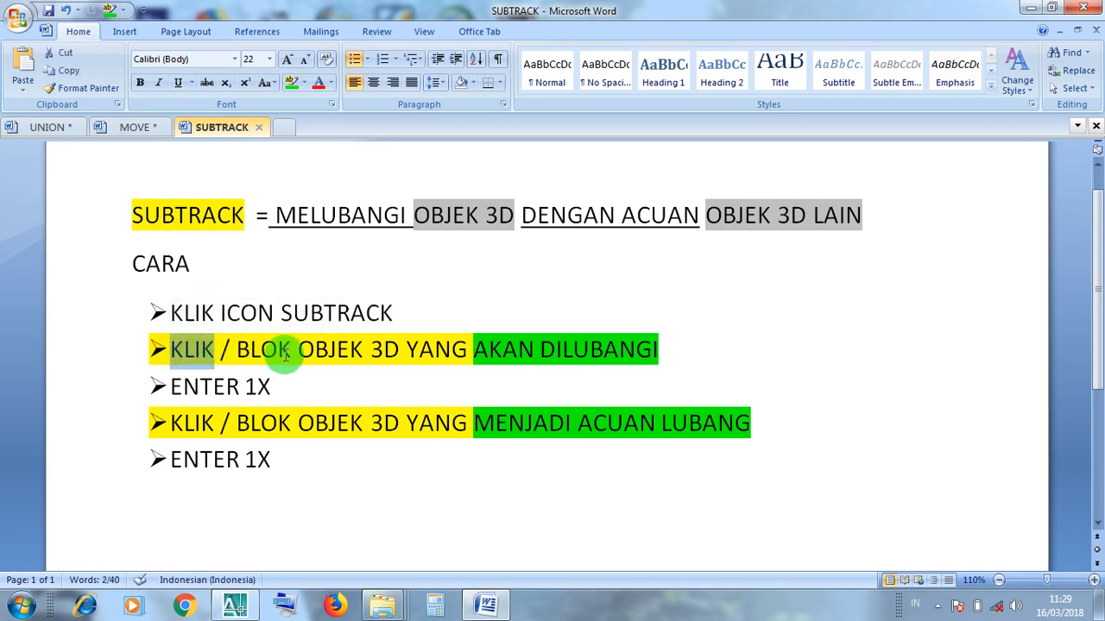
pyautogui.moveTo(291, 351); pyautogui.dragTo(258, 358)
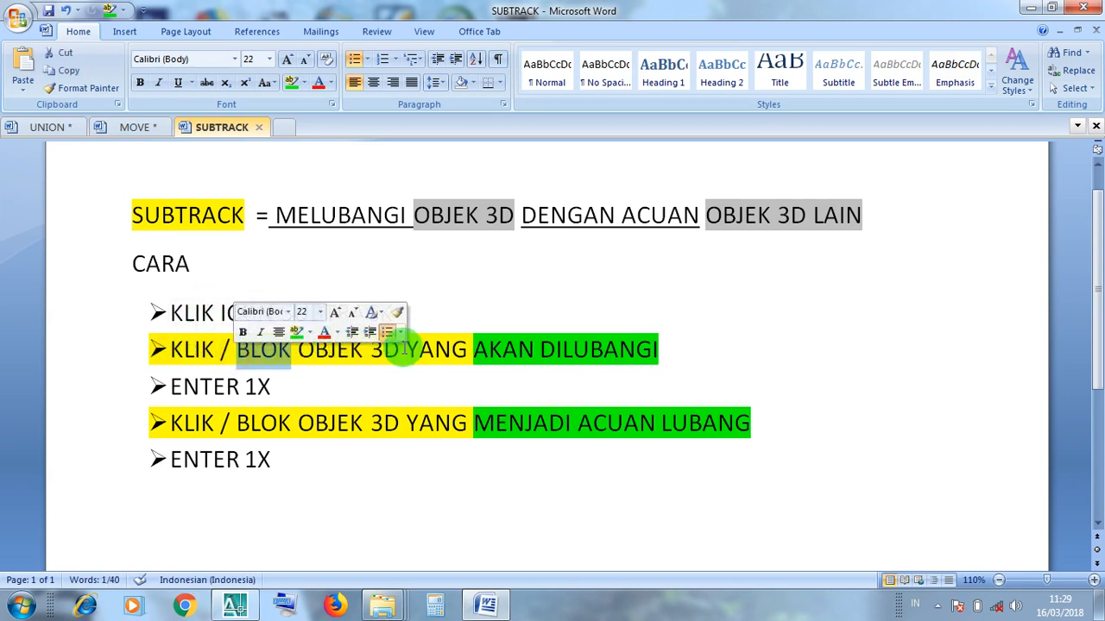
pyautogui.moveTo(658, 349); pyautogui.dragTo(475, 346)
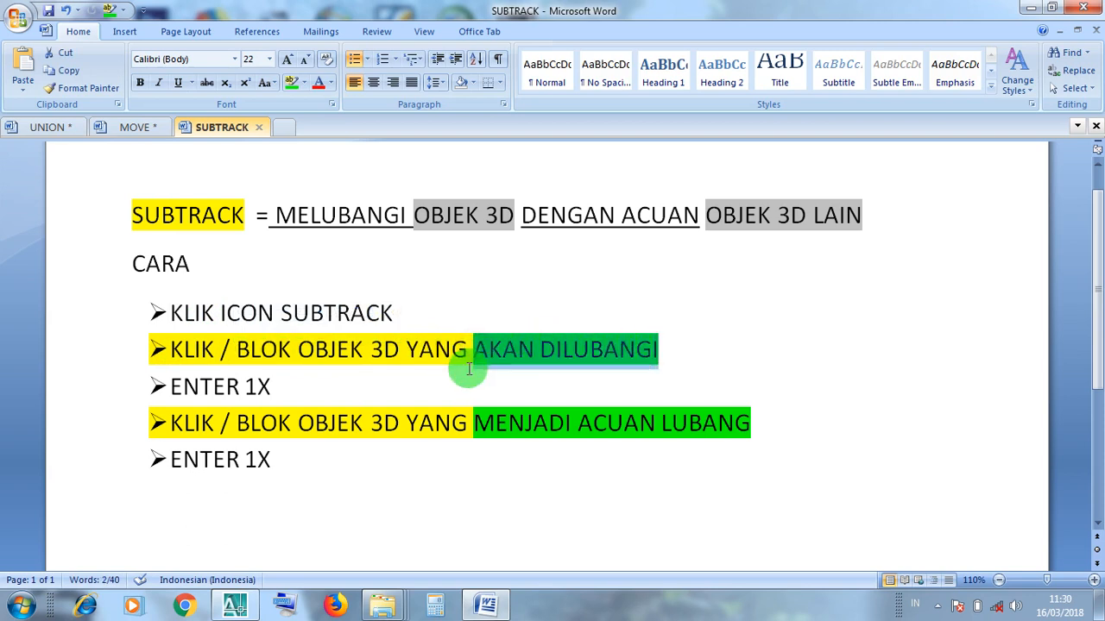
pyautogui.click(467, 369)
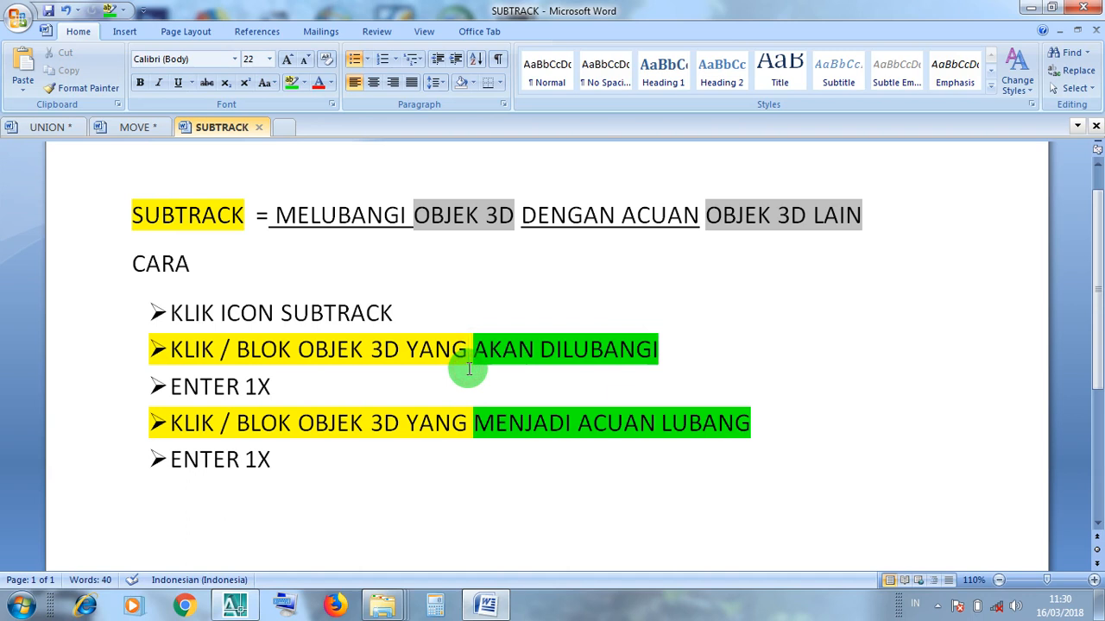
pyautogui.moveTo(283, 388); pyautogui.dragTo(184, 388)
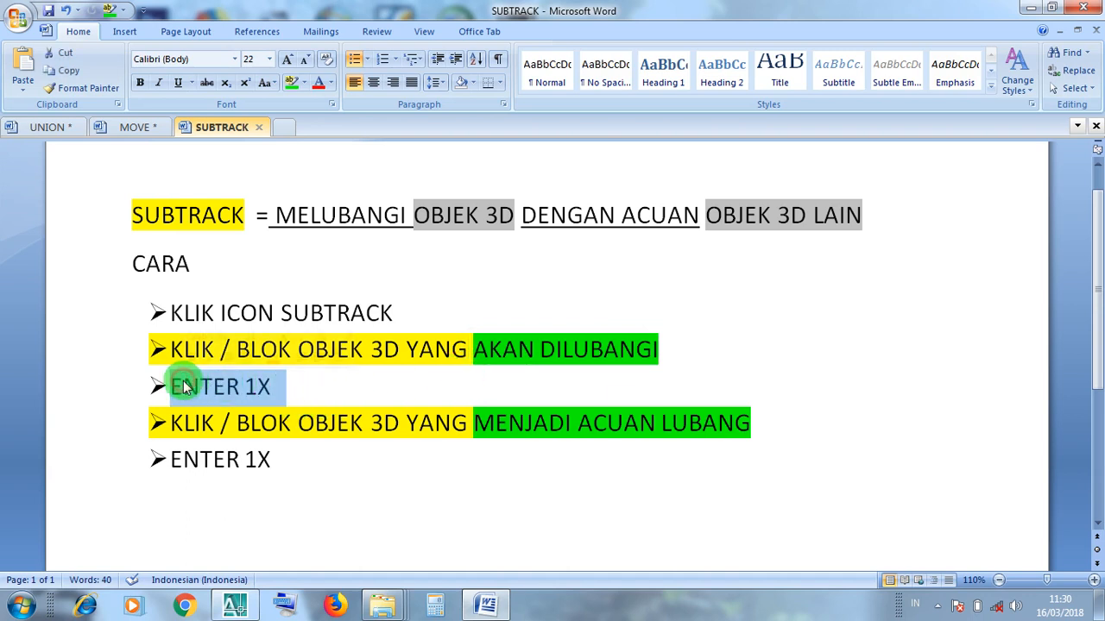
pyautogui.click(184, 388)
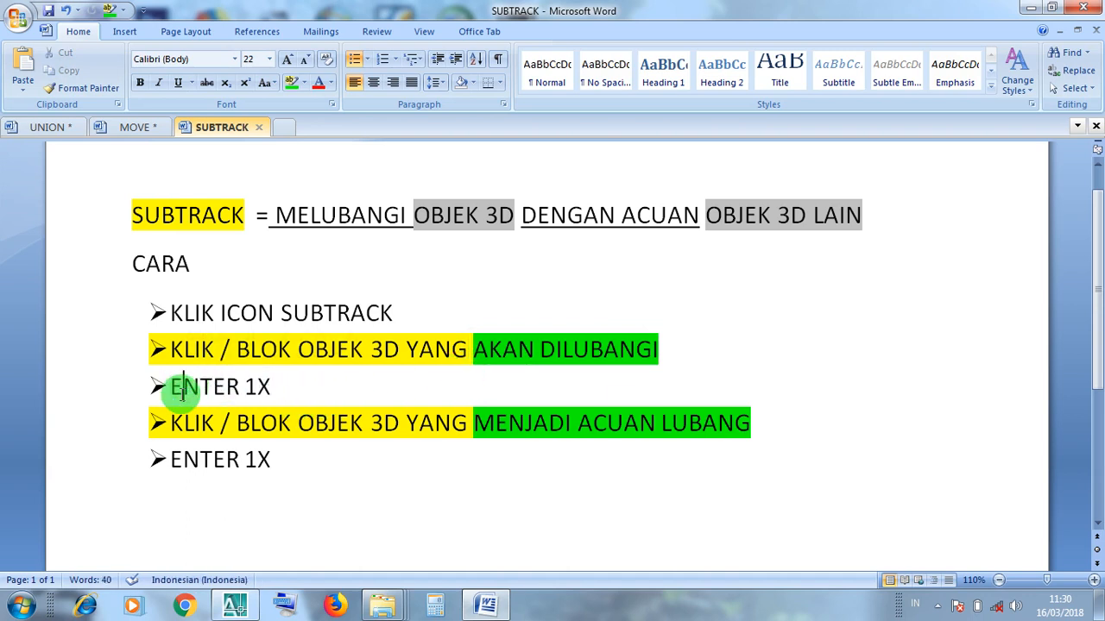
pyautogui.moveTo(167, 422); pyautogui.dragTo(681, 439)
pyautogui.click(666, 461)
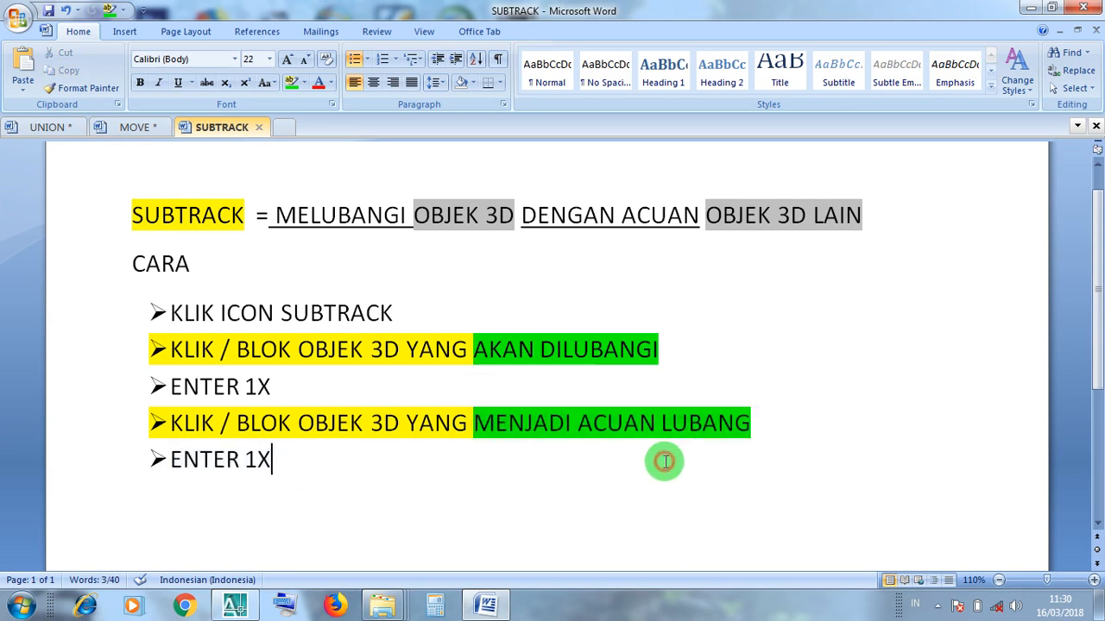
pyautogui.moveTo(277, 462); pyautogui.dragTo(189, 465)
pyautogui.click(207, 487)
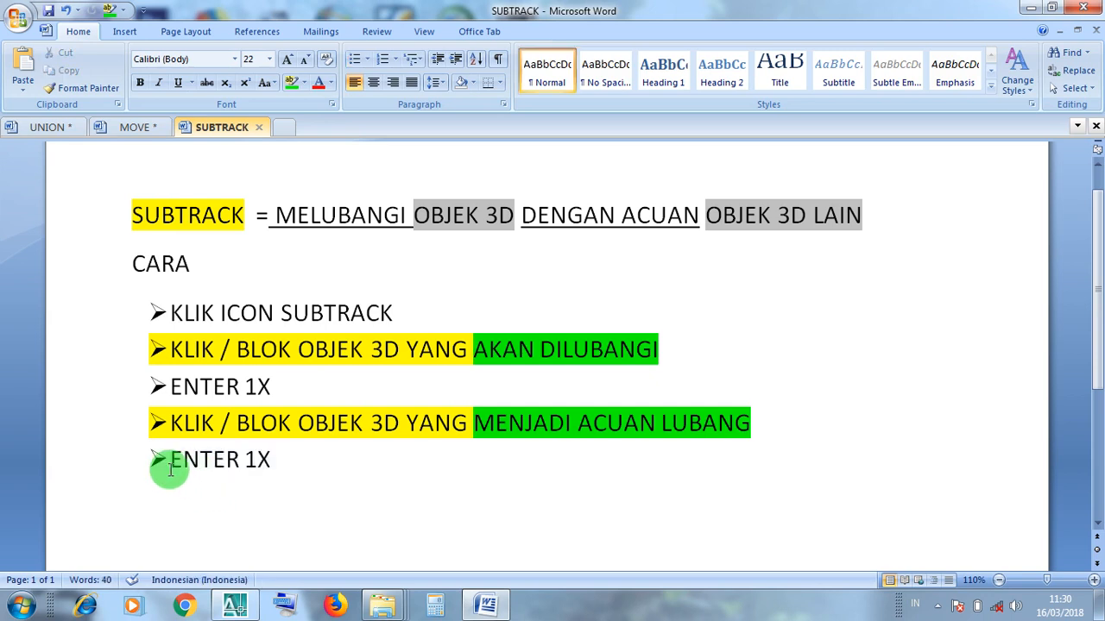
# - Review the subtract procedure again, comparing the object AKAN DILUBANGI with the object MENJADI ACUAN LUBANG
pyautogui.moveTo(395, 312); pyautogui.dragTo(185, 314)
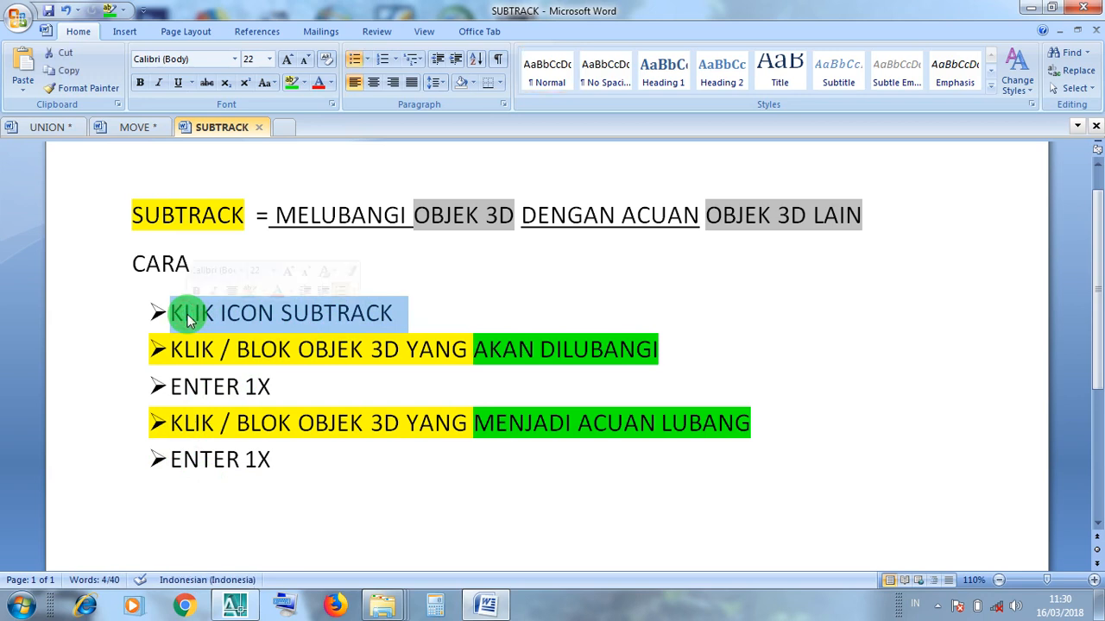
pyautogui.click(184, 313)
pyautogui.moveTo(170, 350)
pyautogui.mouseDown()
pyautogui.moveTo(309, 345)
pyautogui.moveTo(154, 353)
pyautogui.mouseUp()
pyautogui.click(153, 352)
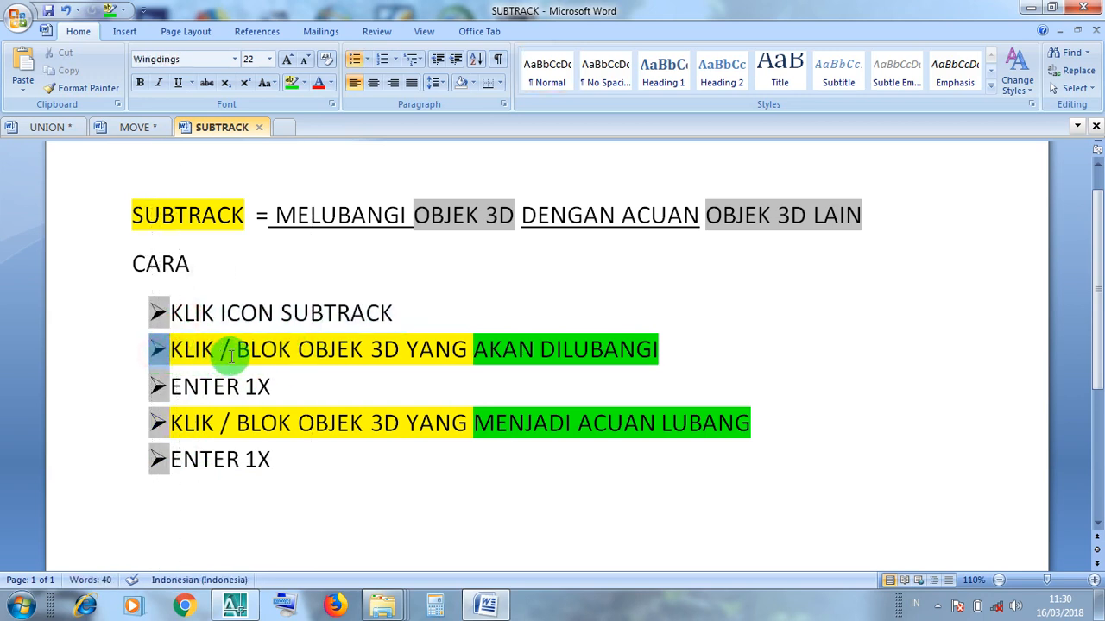
pyautogui.click(569, 352)
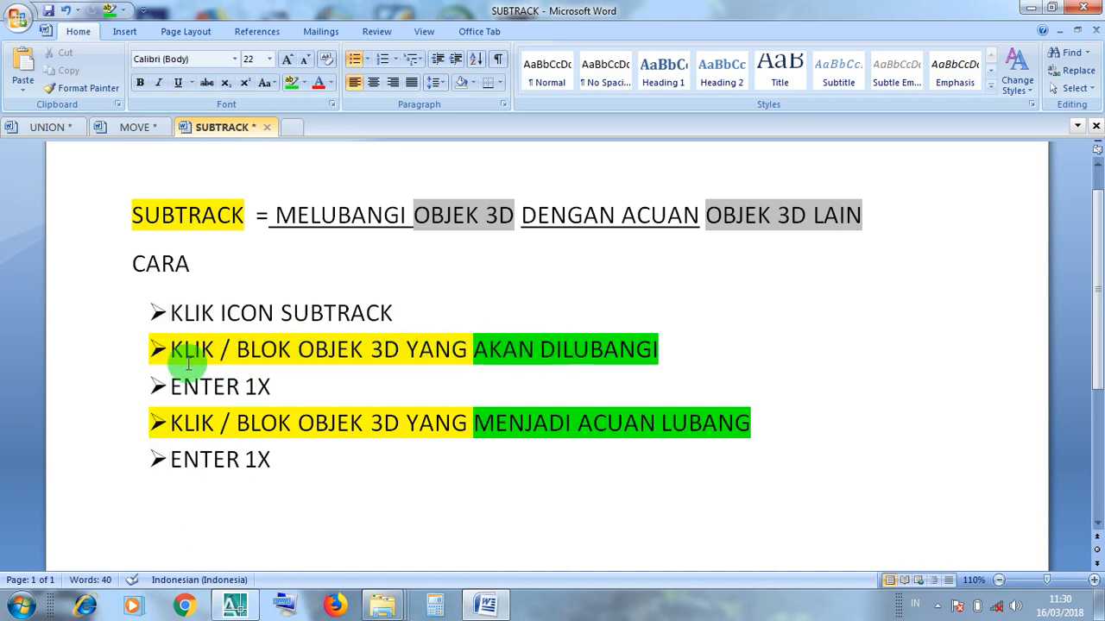
pyautogui.moveTo(283, 387); pyautogui.dragTo(434, 427)
pyautogui.moveTo(754, 428); pyautogui.dragTo(504, 428)
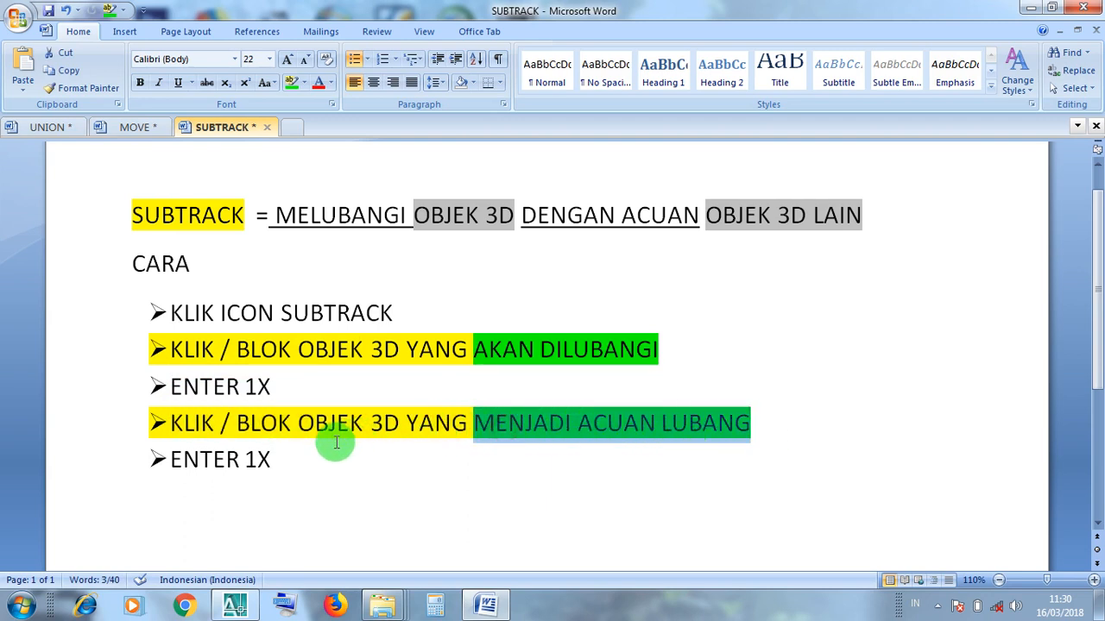
pyautogui.moveTo(291, 458); pyautogui.dragTo(191, 473)
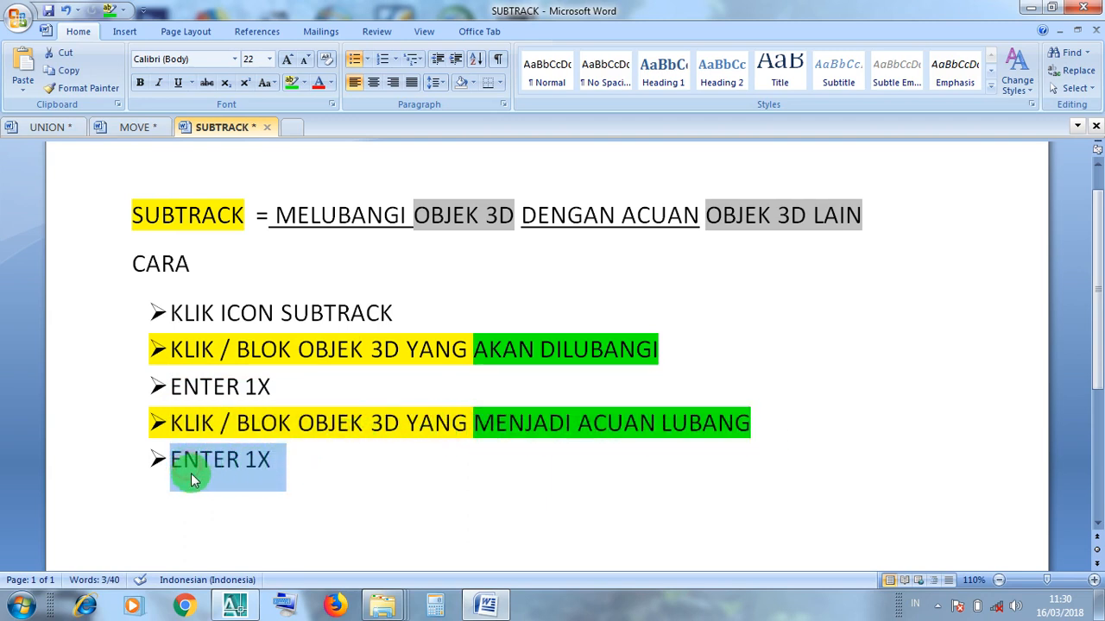
pyautogui.click(194, 473)
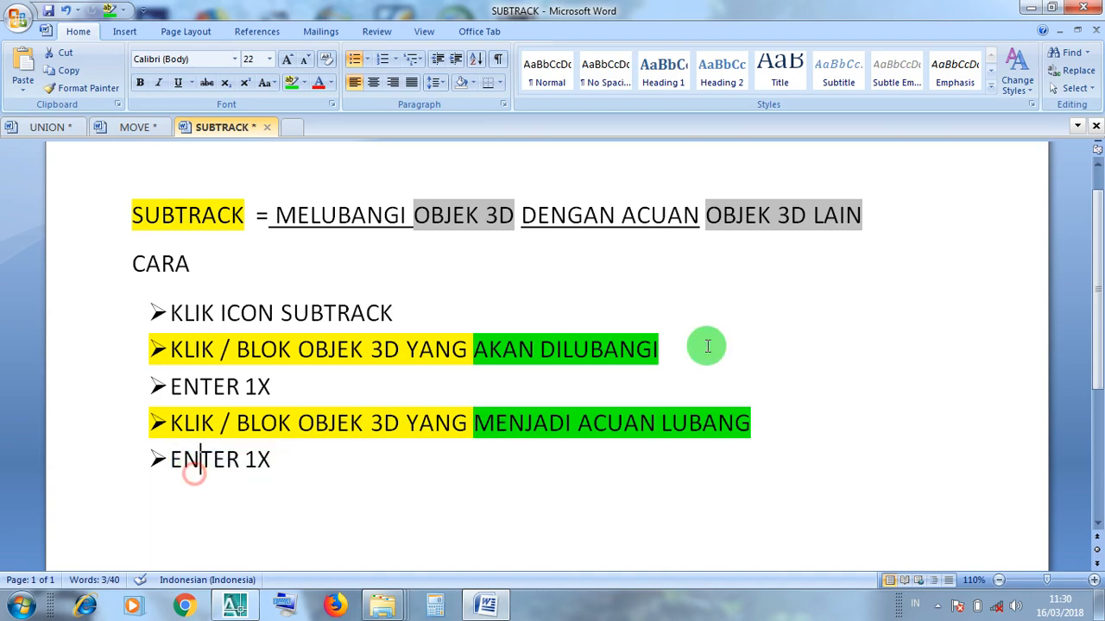
# - Minimize the Word document and switch back to the LAT EXTRUDE.dwg drawing in AutoCAD
pyautogui.click(1027, 10)
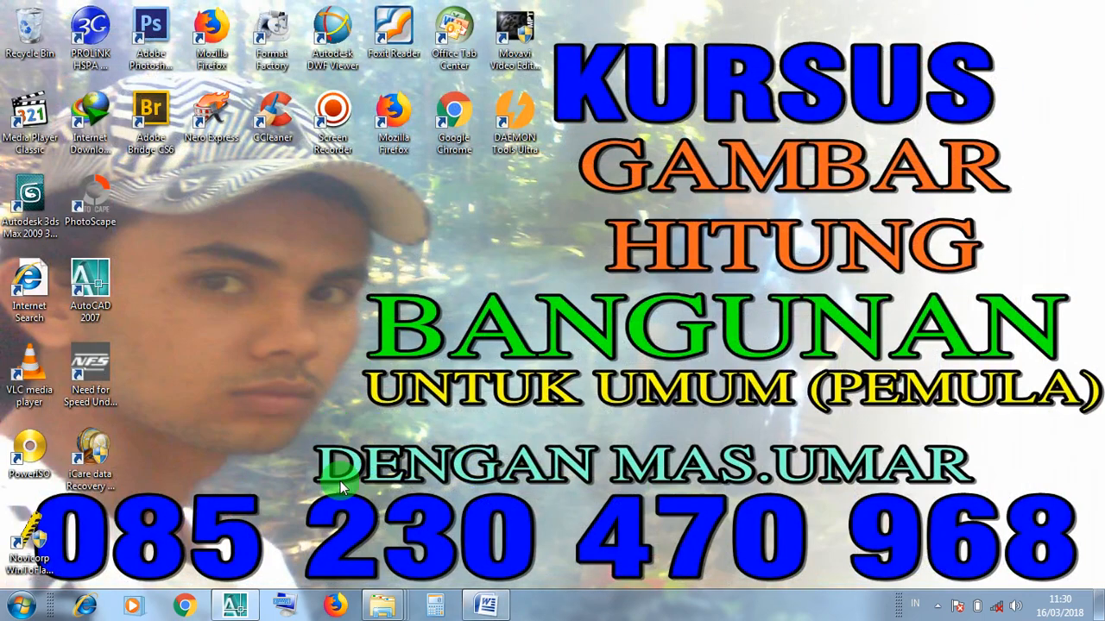
pyautogui.click(244, 609)
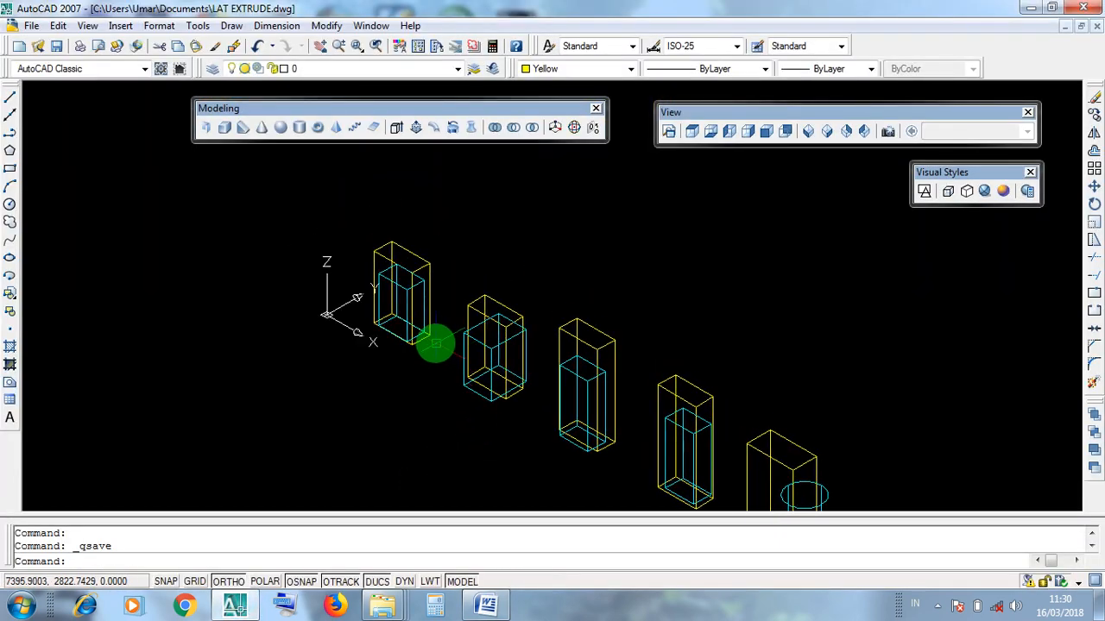
# - Look over the row of overlapping yellow and cyan solids in the isometric view
pyautogui.scroll(3, 403, 282)
pyautogui.moveTo(403, 278)
pyautogui.mouseDown(button='middle')
pyautogui.moveTo(451, 337)
pyautogui.moveTo(415, 239)
pyautogui.mouseUp(button='middle')
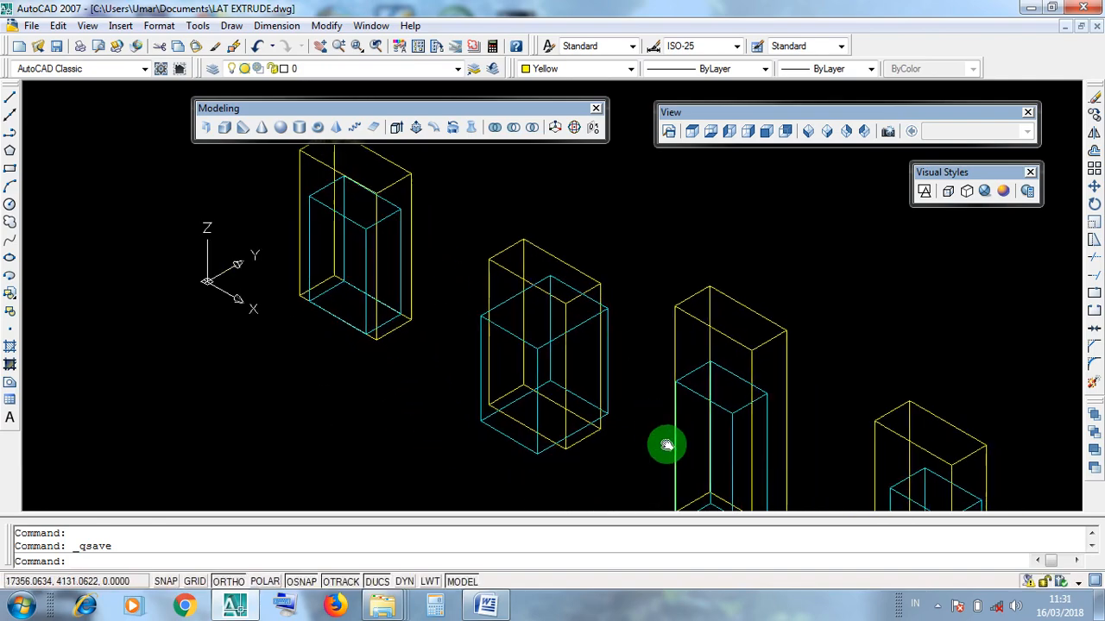
pyautogui.moveTo(666, 443); pyautogui.dragTo(535, 309, button='middle')
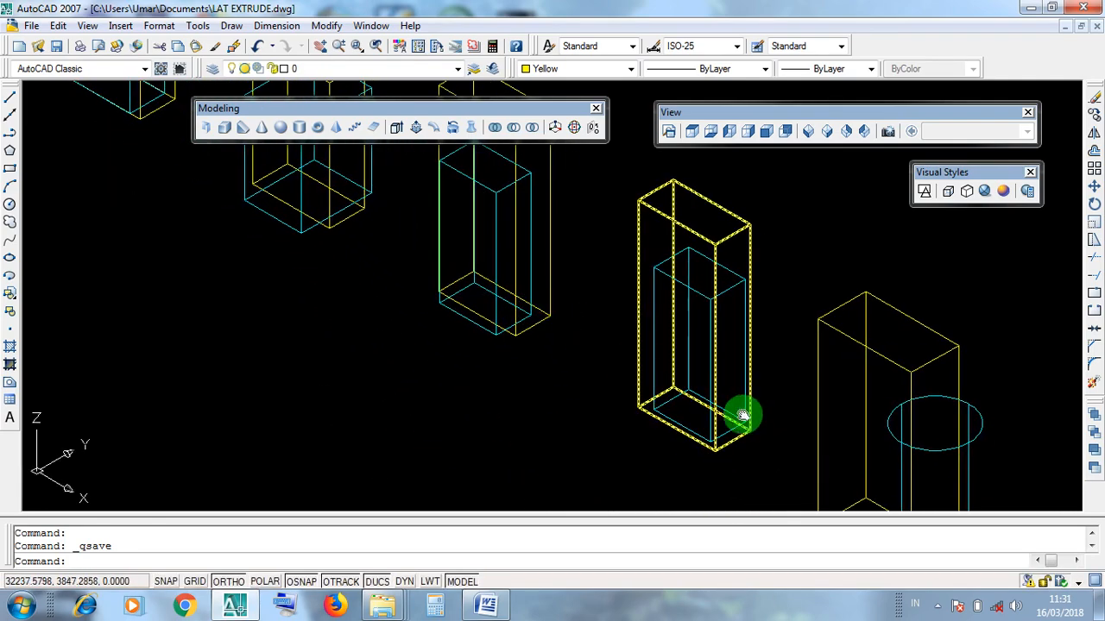
pyautogui.moveTo(738, 336); pyautogui.dragTo(591, 311, button='middle')
pyautogui.moveTo(565, 410); pyautogui.dragTo(785, 500, button='middle')
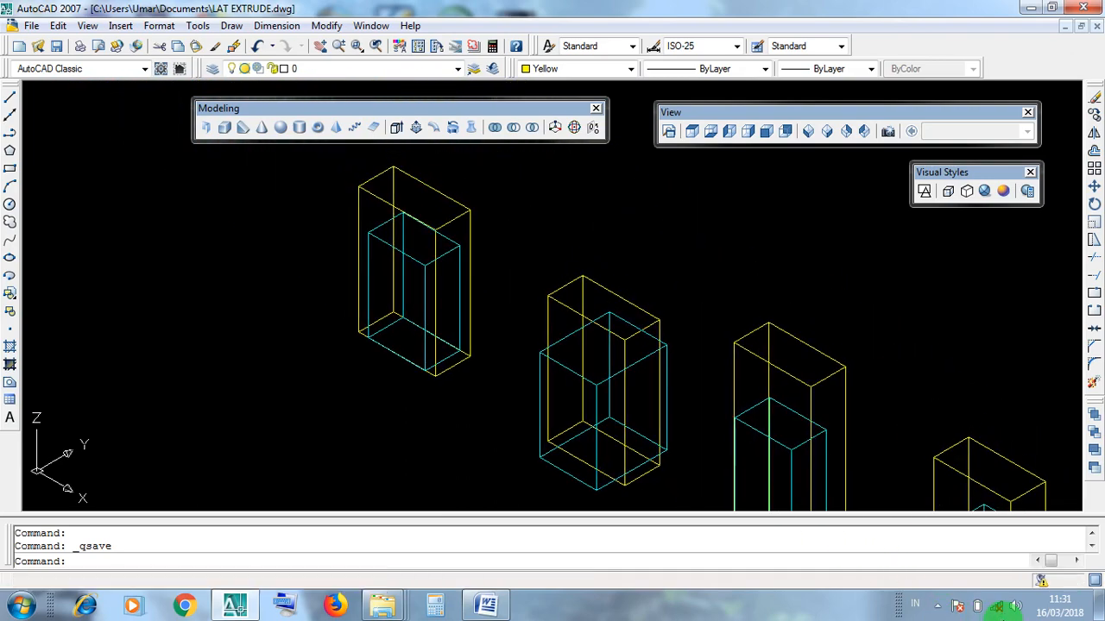
pyautogui.moveTo(484, 247); pyautogui.dragTo(501, 317, button='middle')
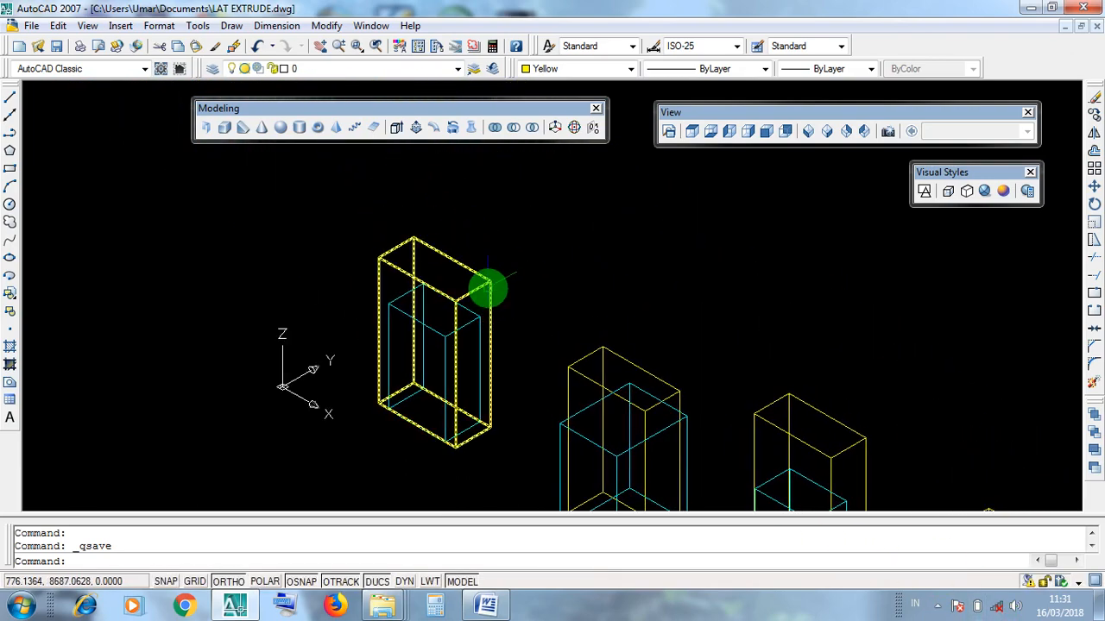
# - Examine up close how the cyan solids intersect the yellow boxes in the first three pairs
pyautogui.scroll(2, 486, 290)
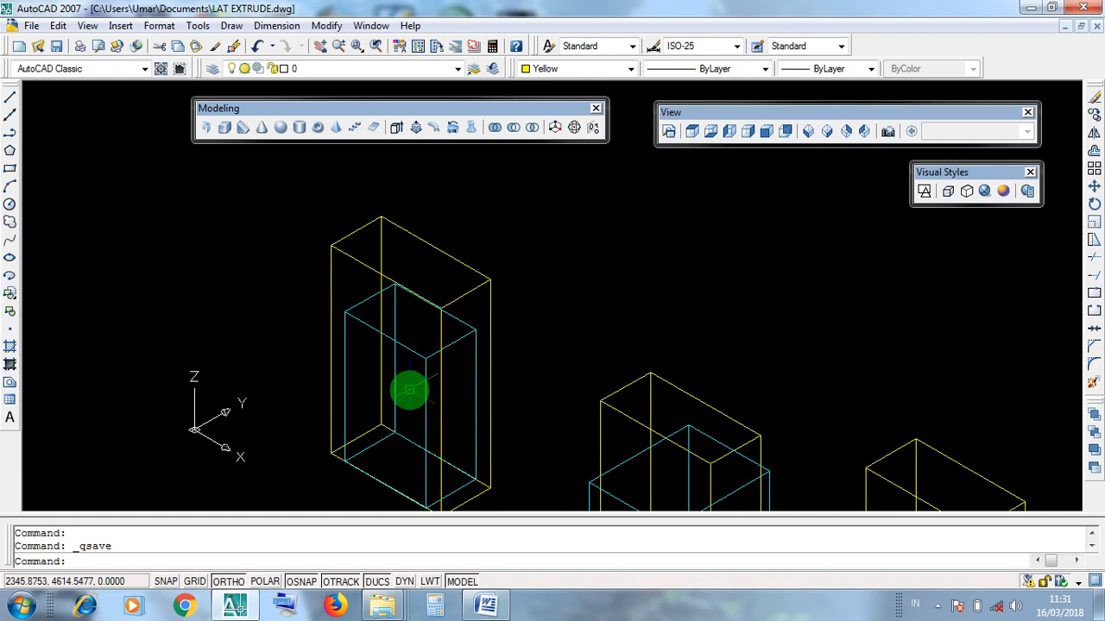
pyautogui.moveTo(561, 412)
pyautogui.mouseDown(button='middle')
pyautogui.moveTo(562, 328)
pyautogui.moveTo(493, 251)
pyautogui.mouseUp(button='middle')
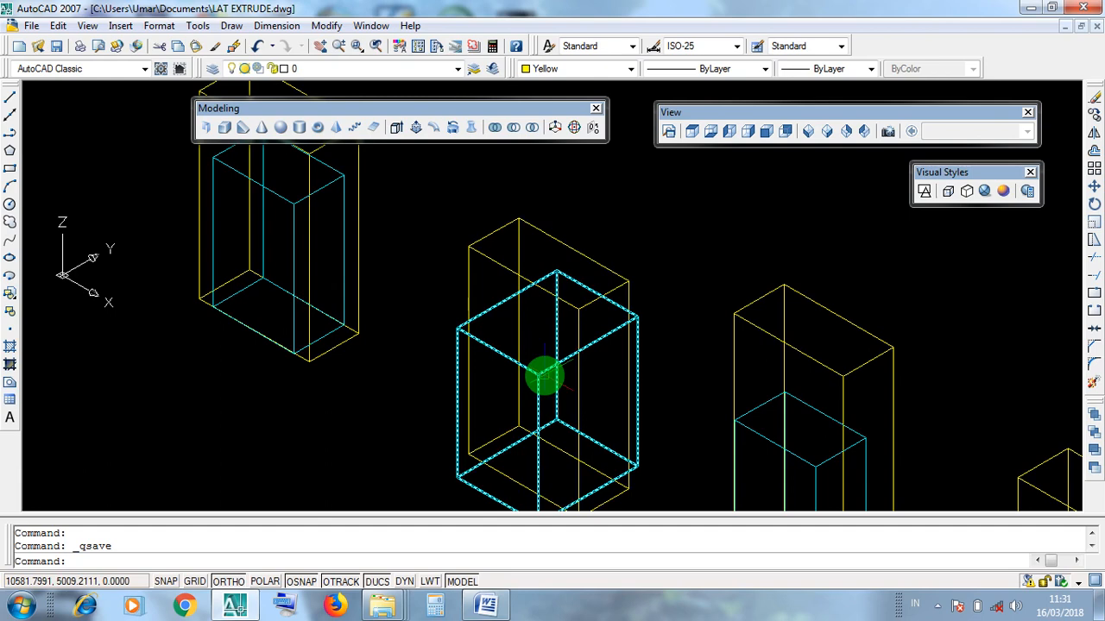
pyautogui.scroll(-3, 544, 377)
pyautogui.moveTo(569, 371); pyautogui.dragTo(446, 282, button='middle')
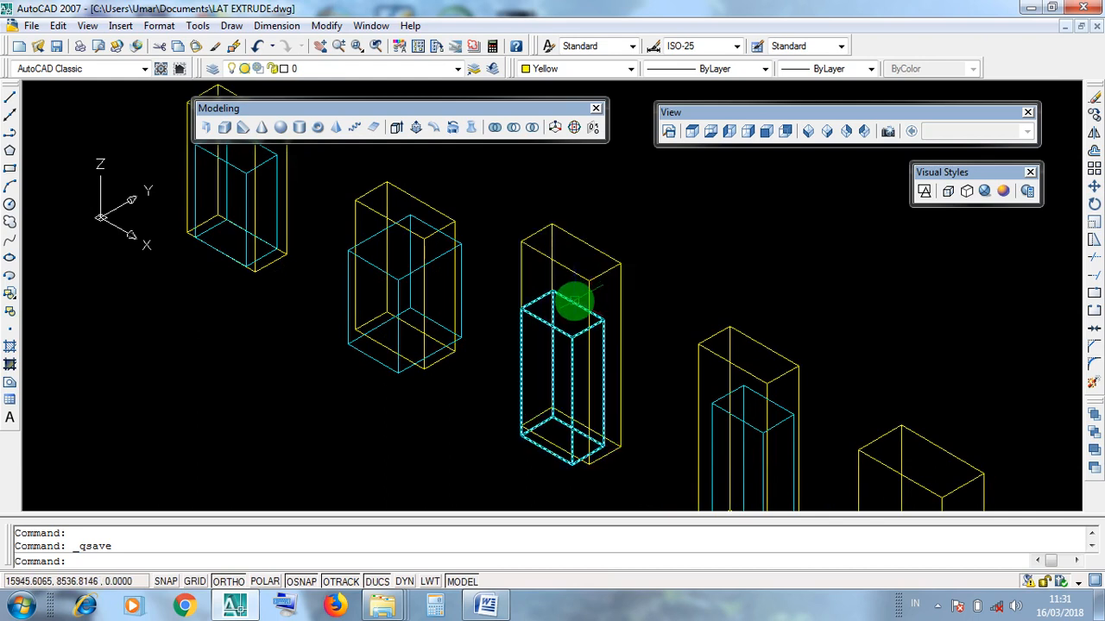
pyautogui.scroll(-3, 574, 302)
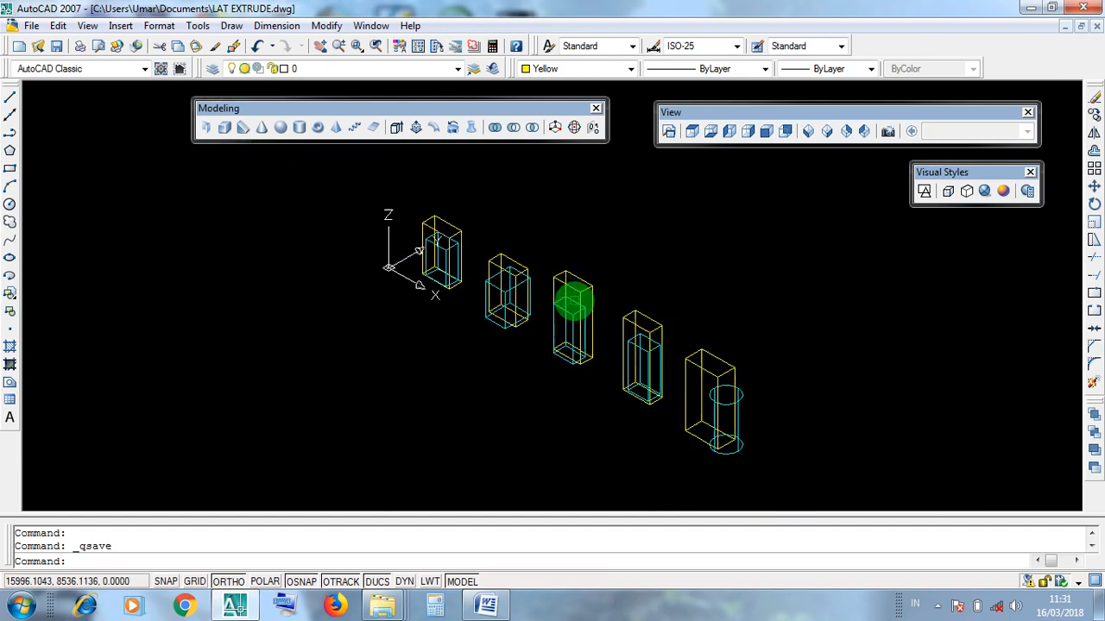
pyautogui.moveTo(647, 385)
pyautogui.mouseDown(button='middle')
pyautogui.moveTo(645, 399)
pyautogui.moveTo(685, 358)
pyautogui.mouseUp(button='middle')
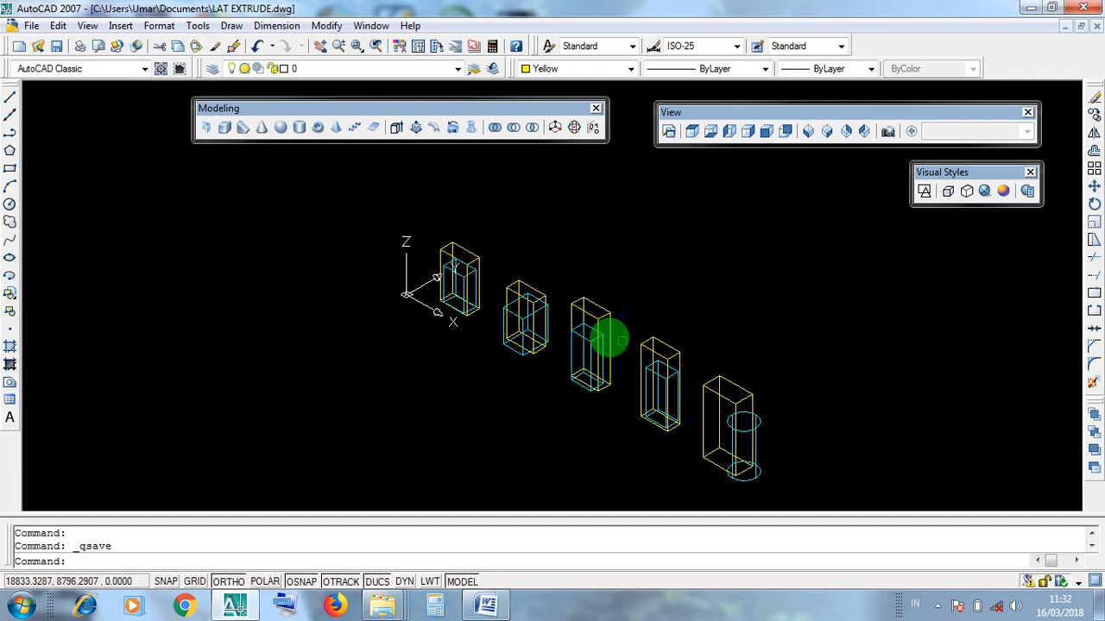
# - Switch to the top view and examine how the cyan box overlaps the yellow box in the first pair
pyautogui.click(671, 114)
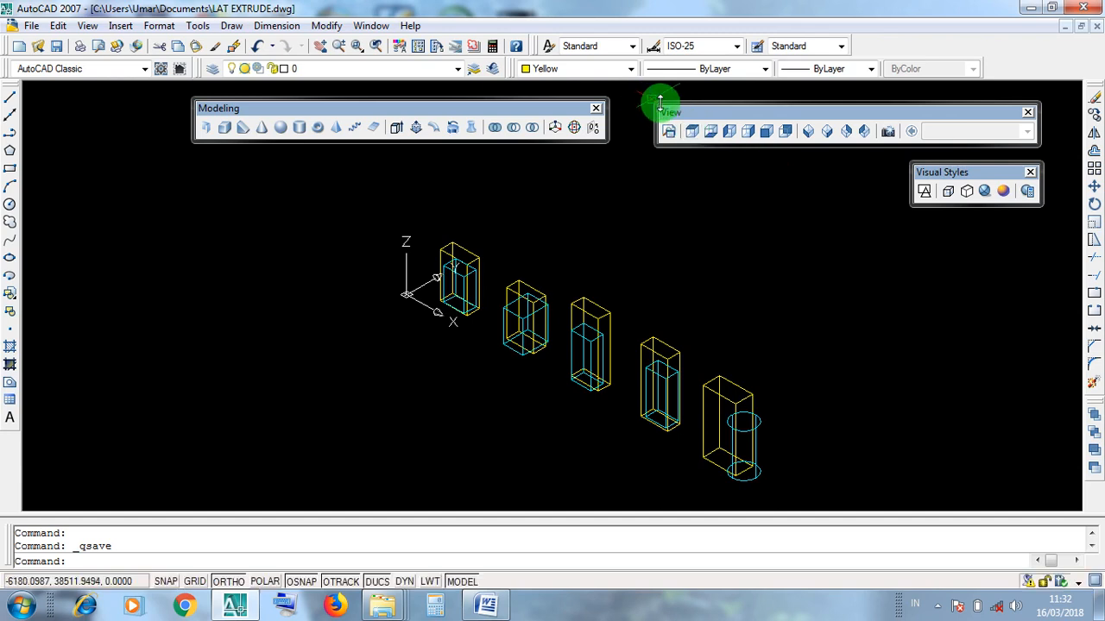
pyautogui.click(695, 133)
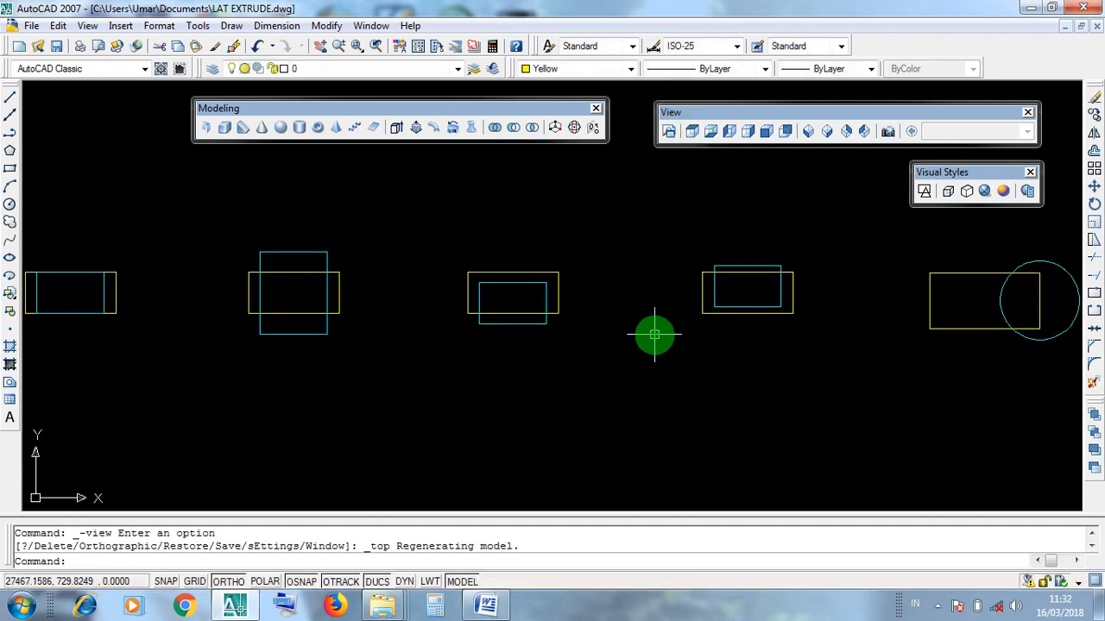
pyautogui.scroll(-2, 654, 334)
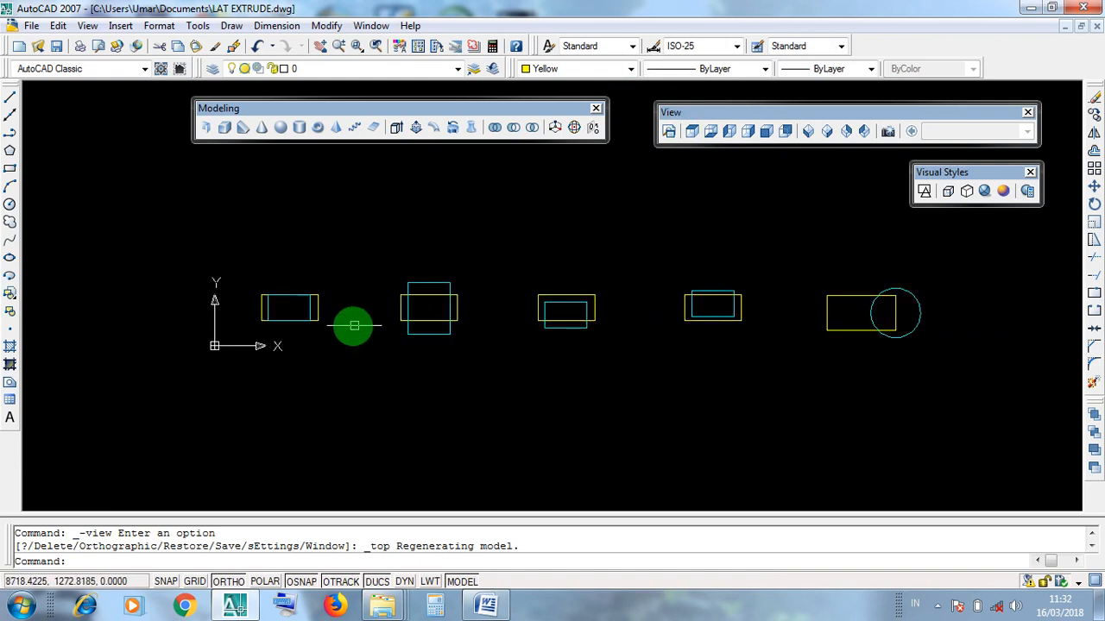
pyautogui.moveTo(335, 350); pyautogui.dragTo(361, 386, button='middle')
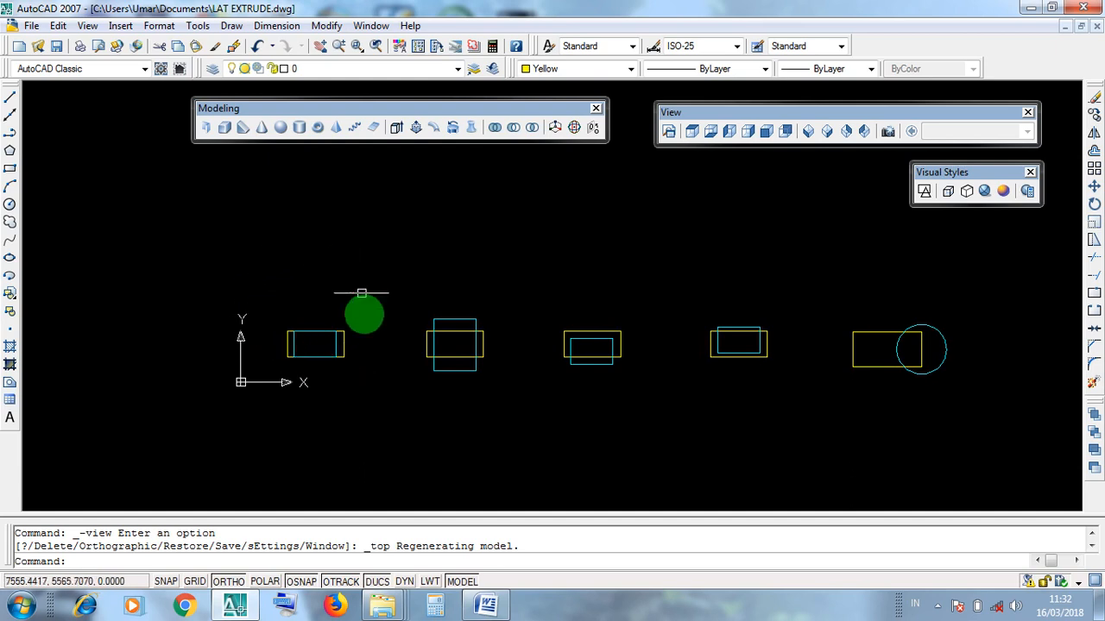
pyautogui.scroll(2, 257, 333)
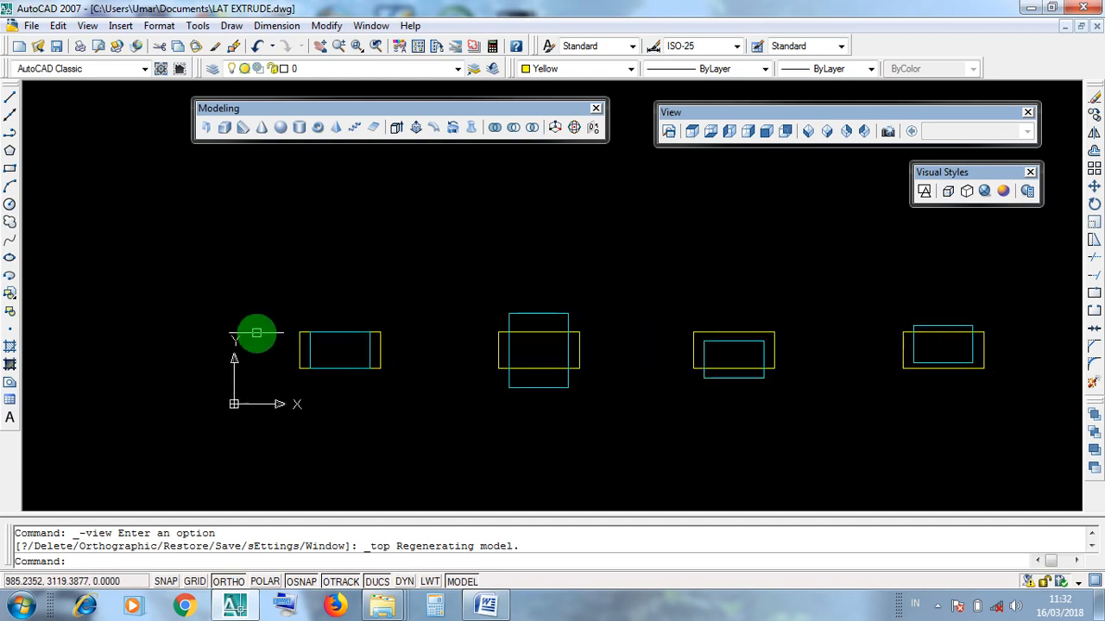
pyautogui.scroll(4, 256, 333)
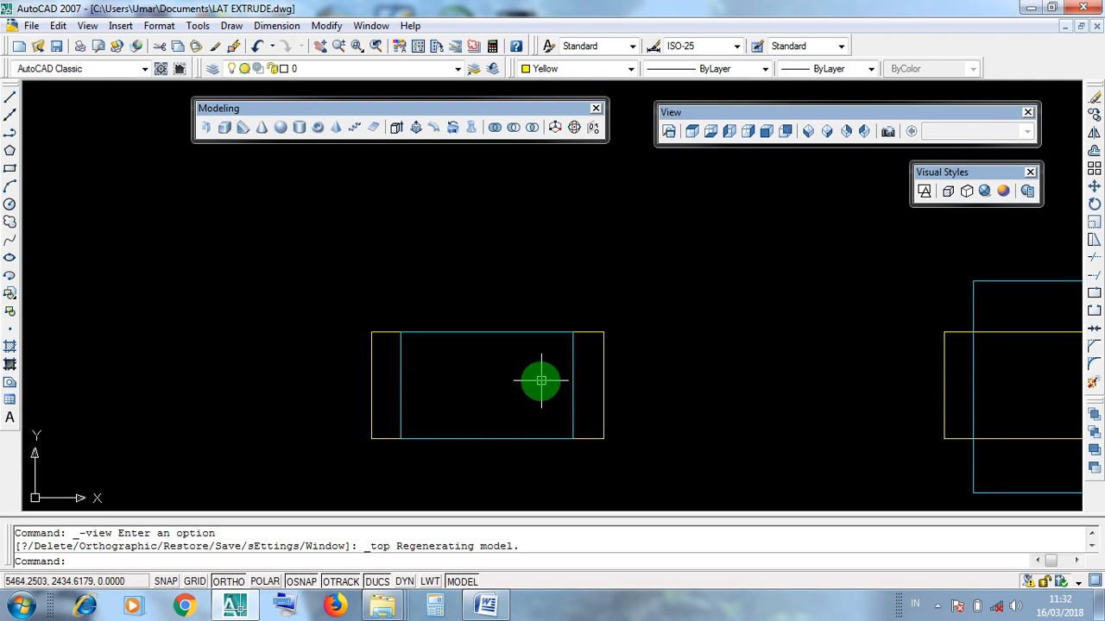
pyautogui.moveTo(538, 380); pyautogui.dragTo(508, 383, button='middle')
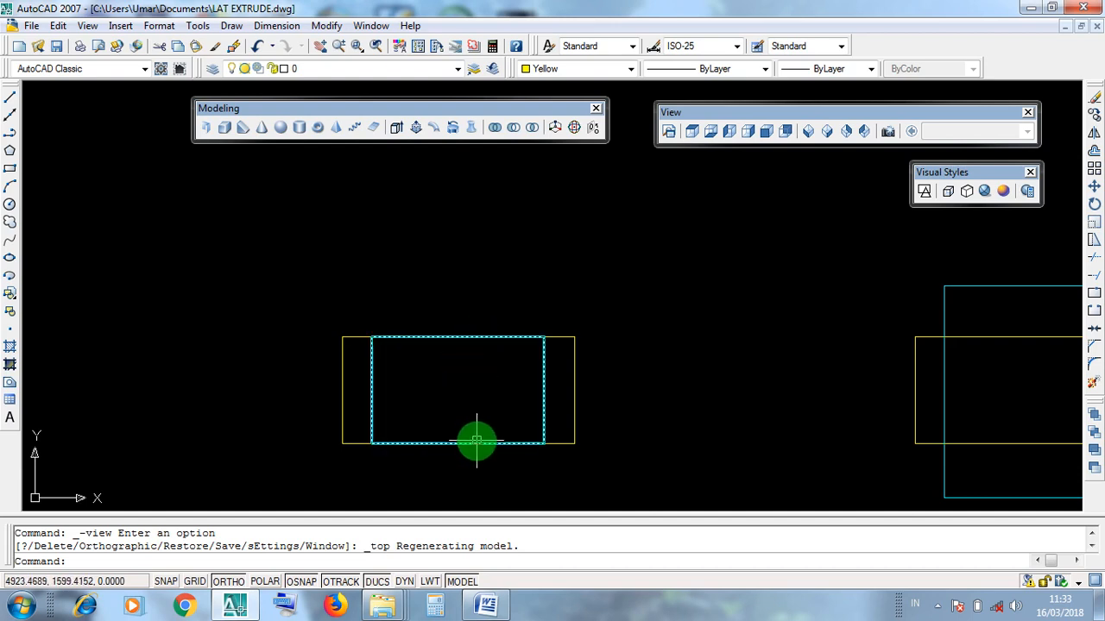
# - Examine from above where the cyan boxes extend past the yellow boxes in the second and third pairs
pyautogui.moveTo(819, 385); pyautogui.dragTo(403, 388, button='middle')
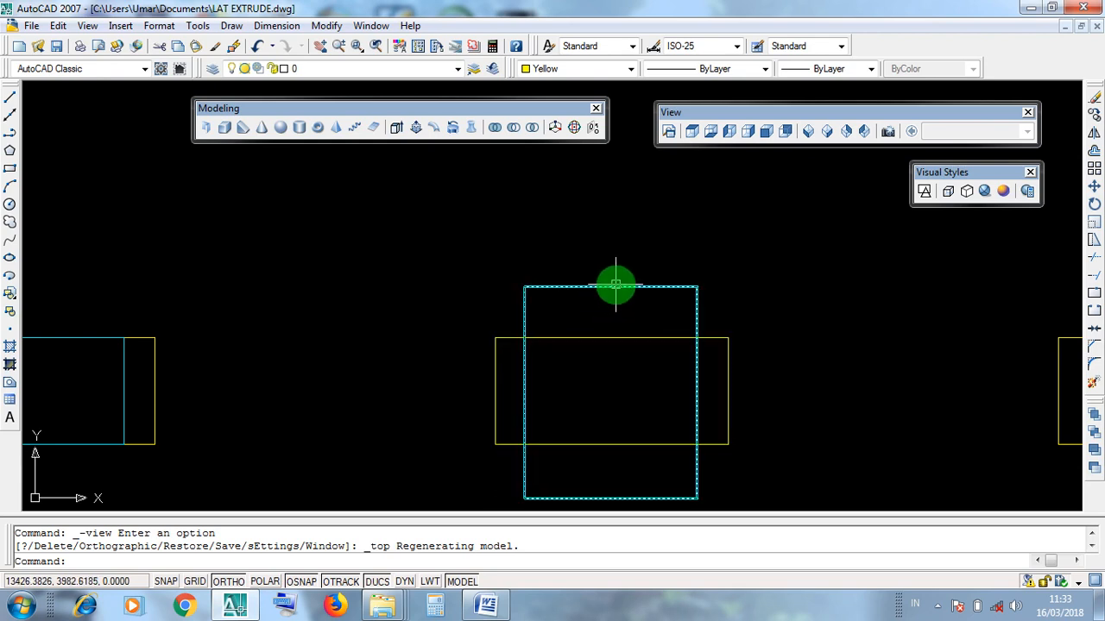
pyautogui.moveTo(625, 352); pyautogui.dragTo(626, 298, button='middle')
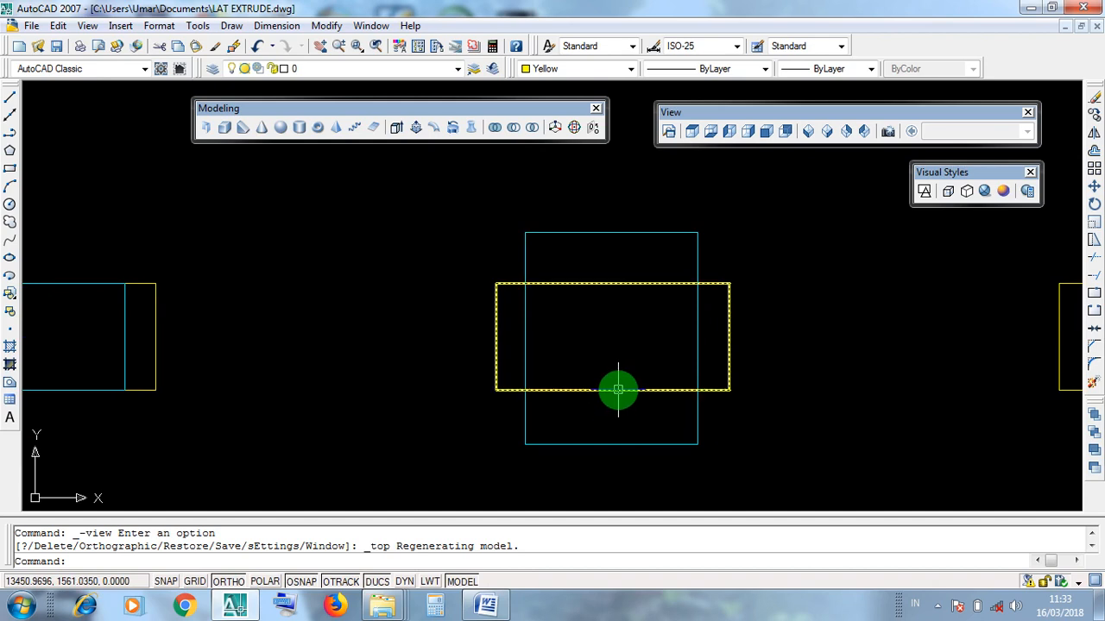
pyautogui.scroll(-2, 618, 389)
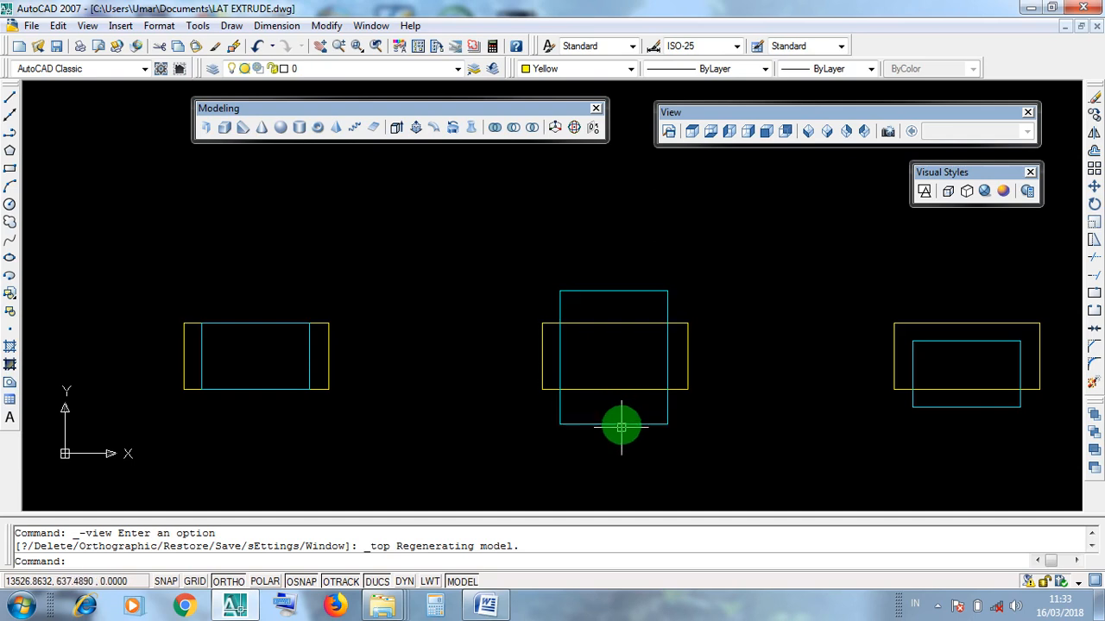
pyautogui.moveTo(802, 365); pyautogui.dragTo(476, 358, button='middle')
pyautogui.scroll(2, 630, 344)
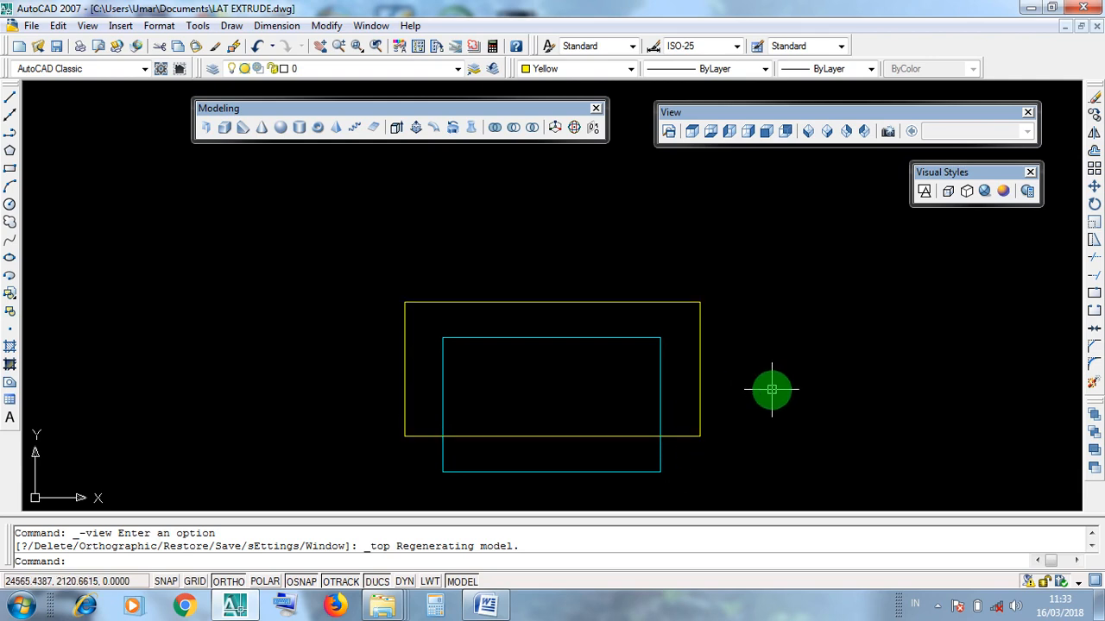
pyautogui.scroll(-3, 770, 389)
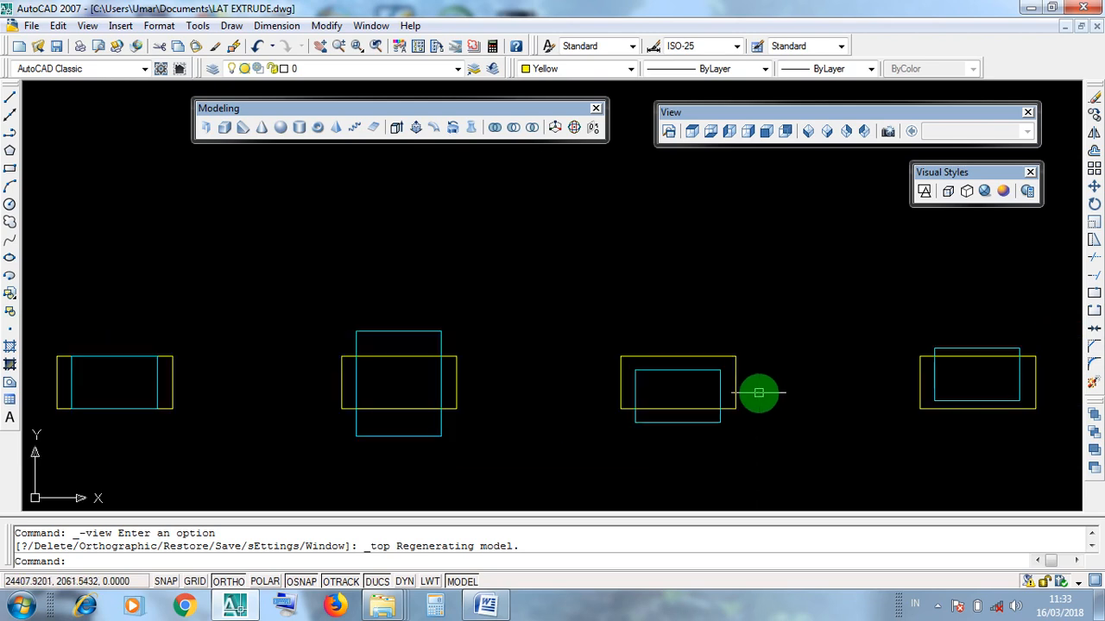
# - Examine from above the overlap of the fourth pair and of the yellow box with the cyan cylinder
pyautogui.moveTo(874, 386); pyautogui.dragTo(652, 392, button='middle')
pyautogui.scroll(4, 669, 391)
pyautogui.moveTo(730, 406); pyautogui.dragTo(713, 399, button='middle')
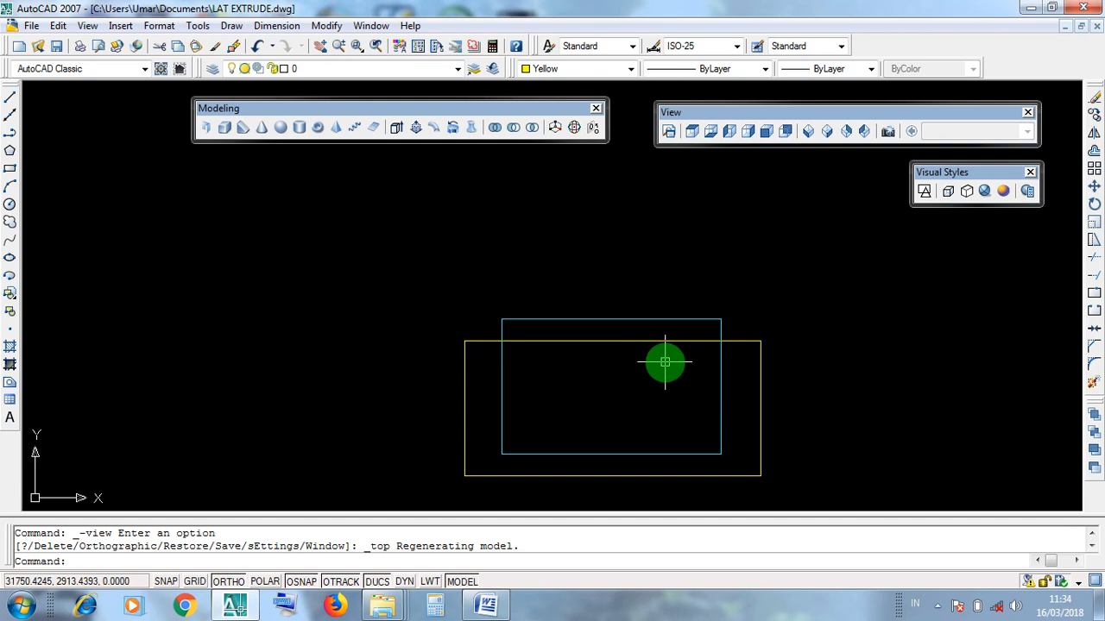
pyautogui.scroll(-8, 664, 363)
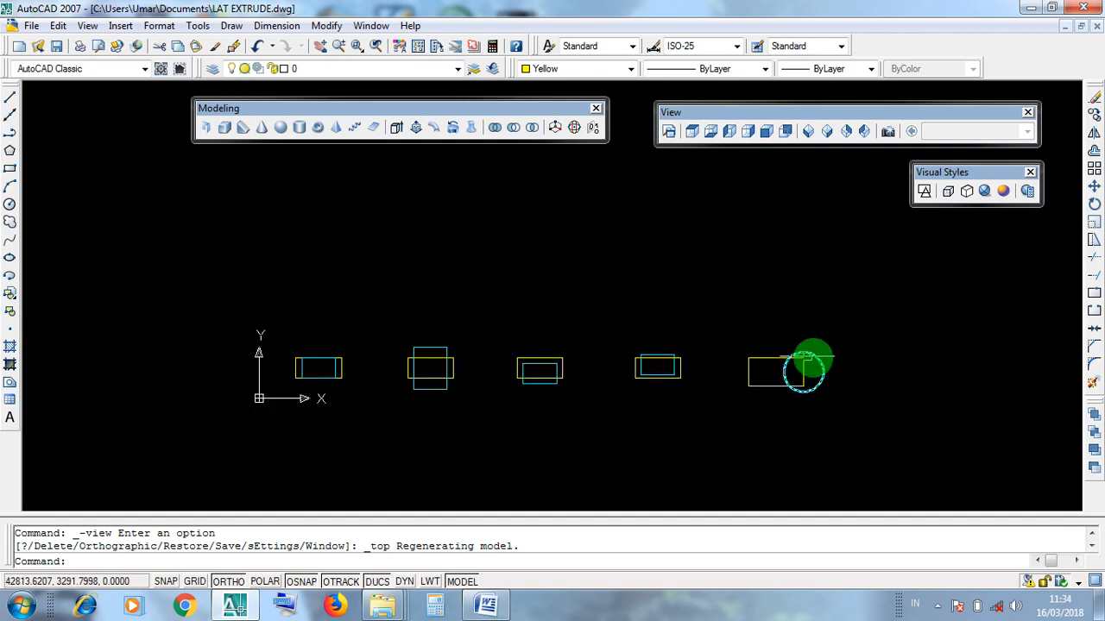
pyautogui.scroll(6, 854, 367)
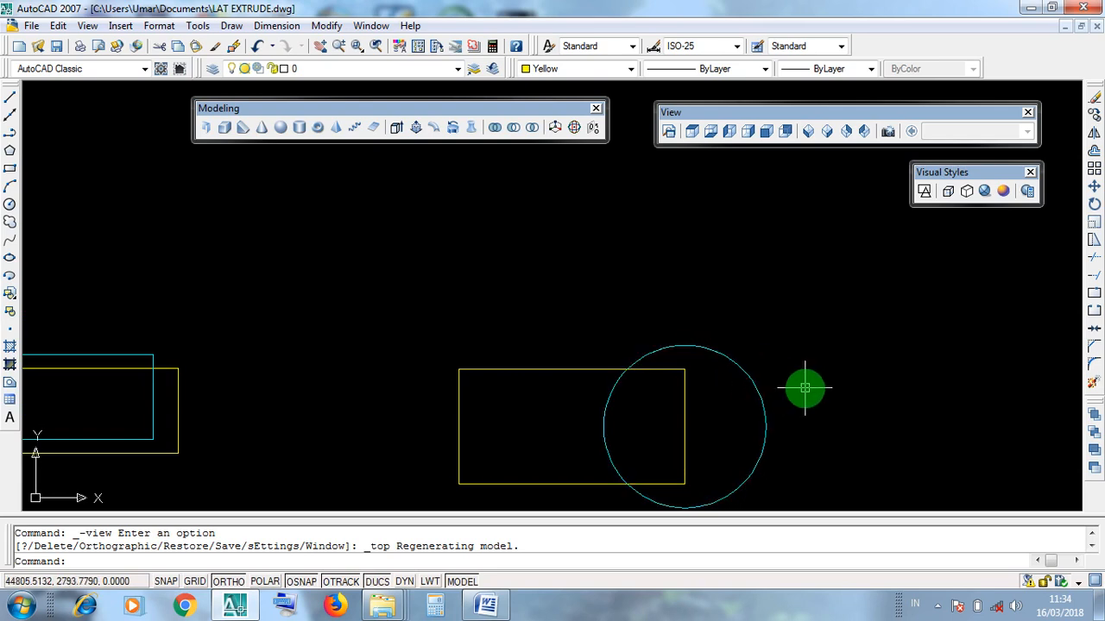
pyautogui.scroll(-5, 804, 389)
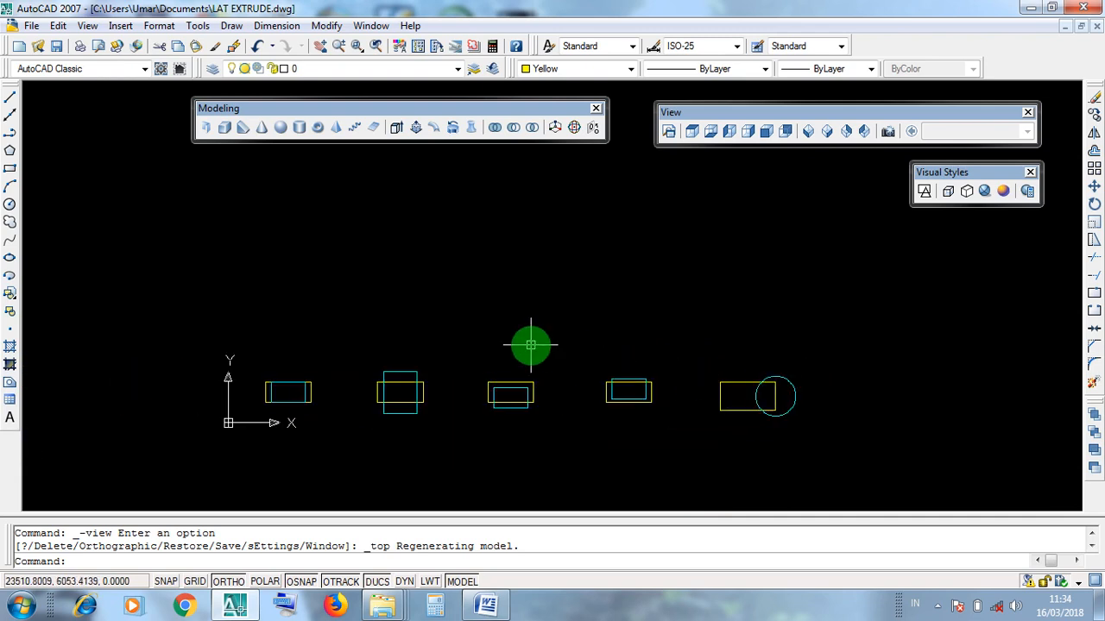
pyautogui.scroll(2, 529, 345)
pyautogui.moveTo(531, 345); pyautogui.dragTo(552, 349, button='middle')
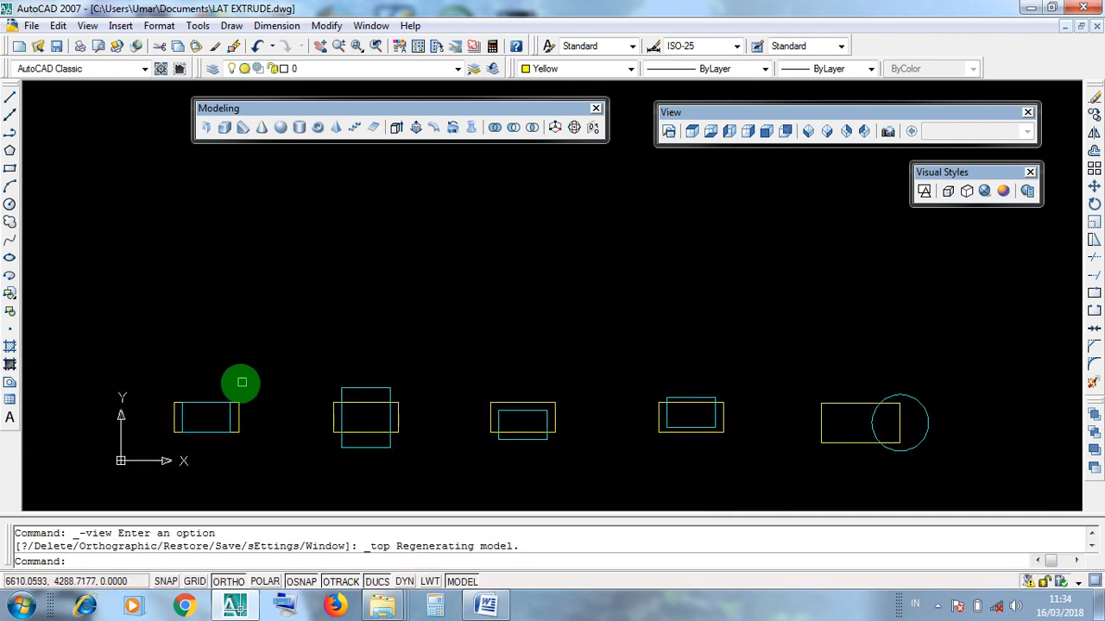
pyautogui.click(151, 370)
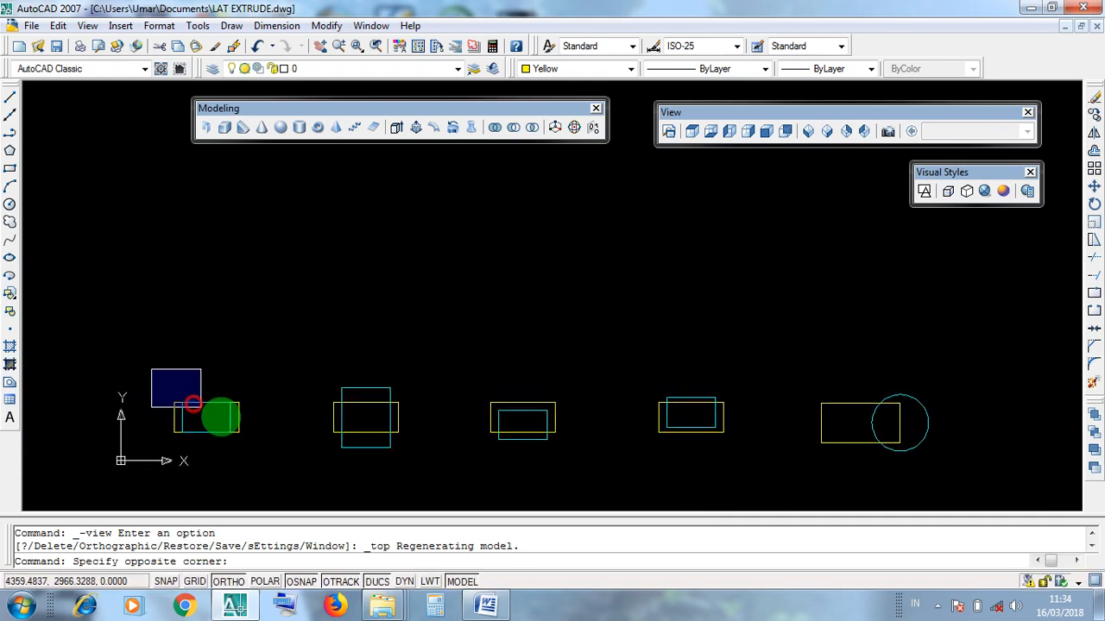
pyautogui.click(181, 336)
pyautogui.click(290, 344)
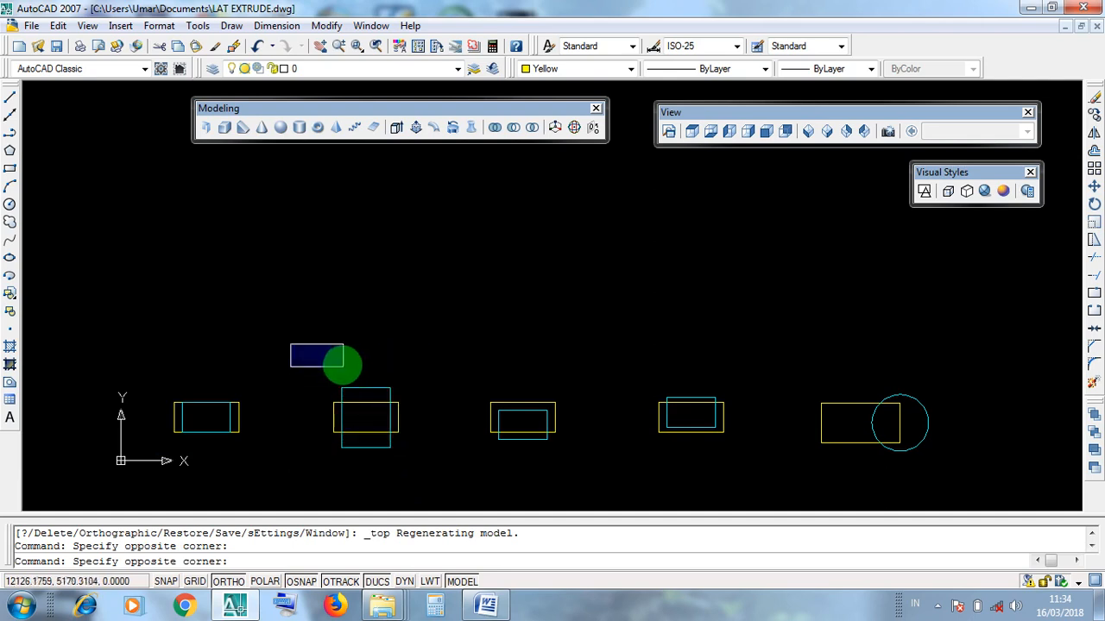
pyautogui.click(343, 355)
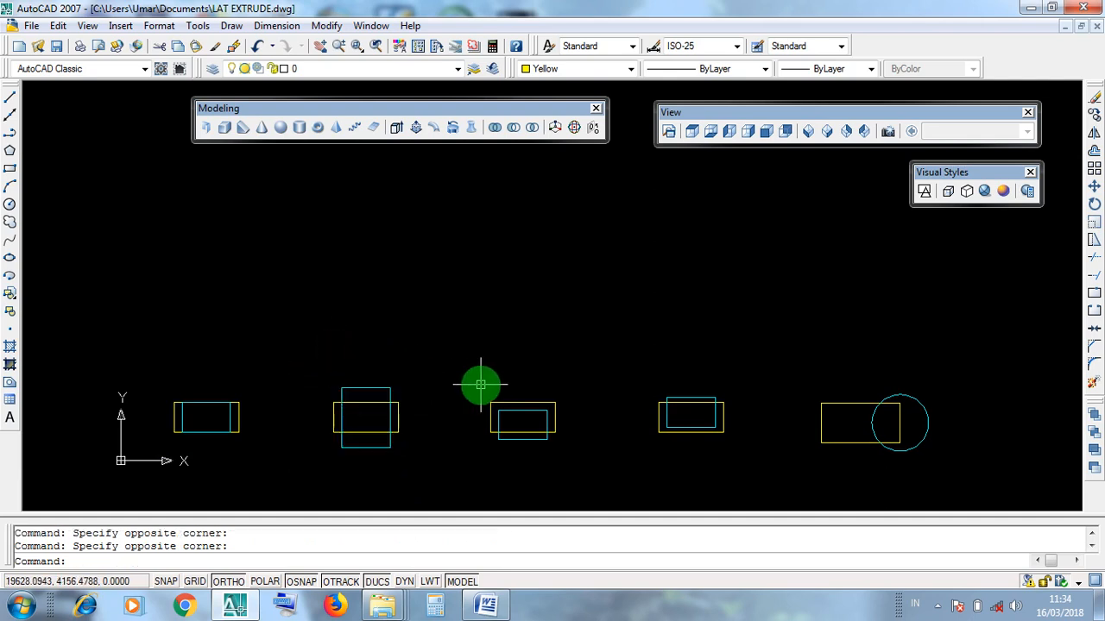
pyautogui.click(481, 384)
pyautogui.click(564, 454)
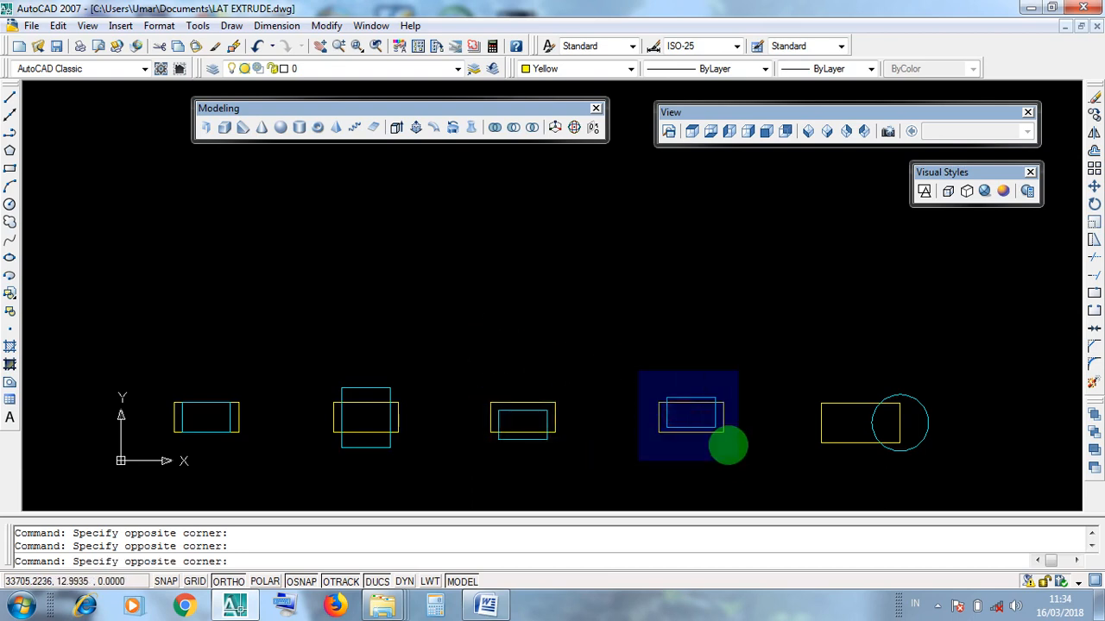
pyautogui.click(727, 444)
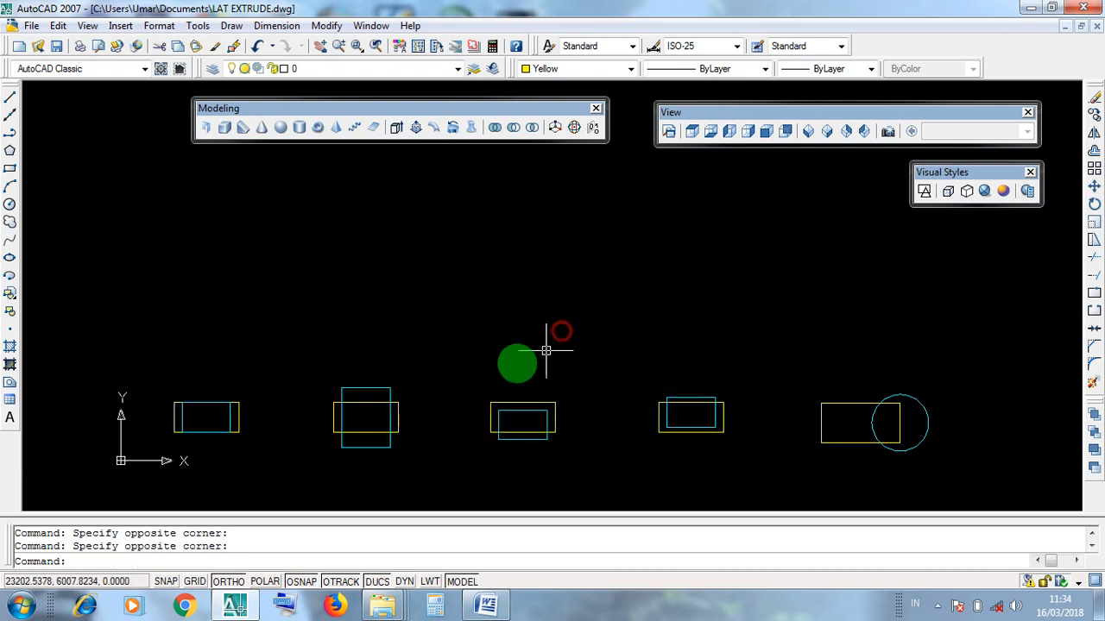
pyautogui.click(463, 365)
pyautogui.click(518, 366)
pyautogui.click(633, 364)
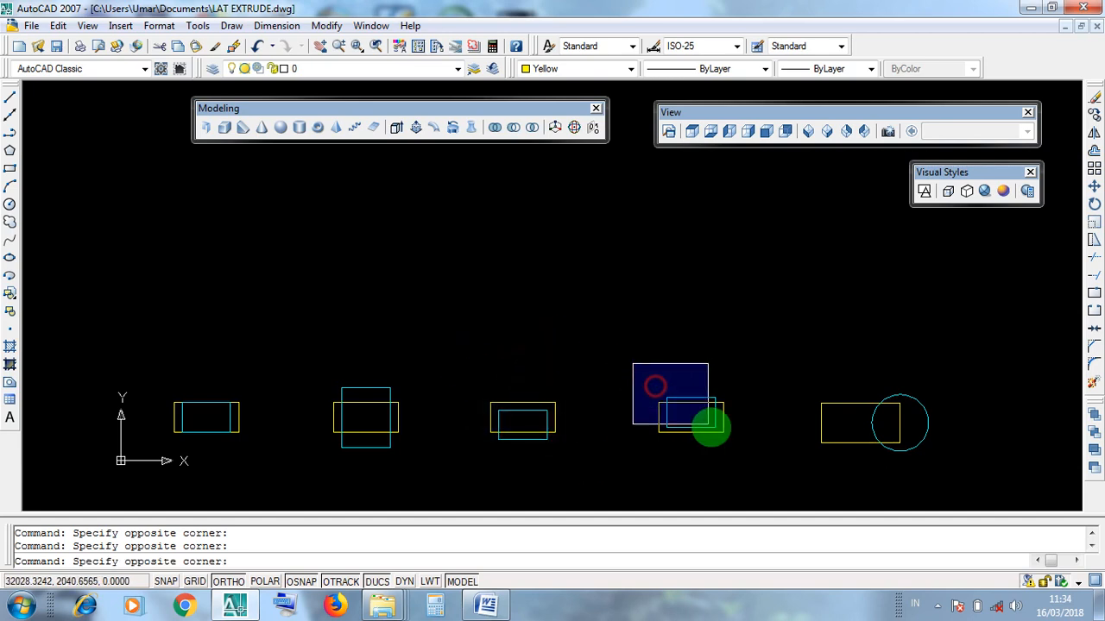
pyautogui.click(720, 414)
pyautogui.click(779, 337)
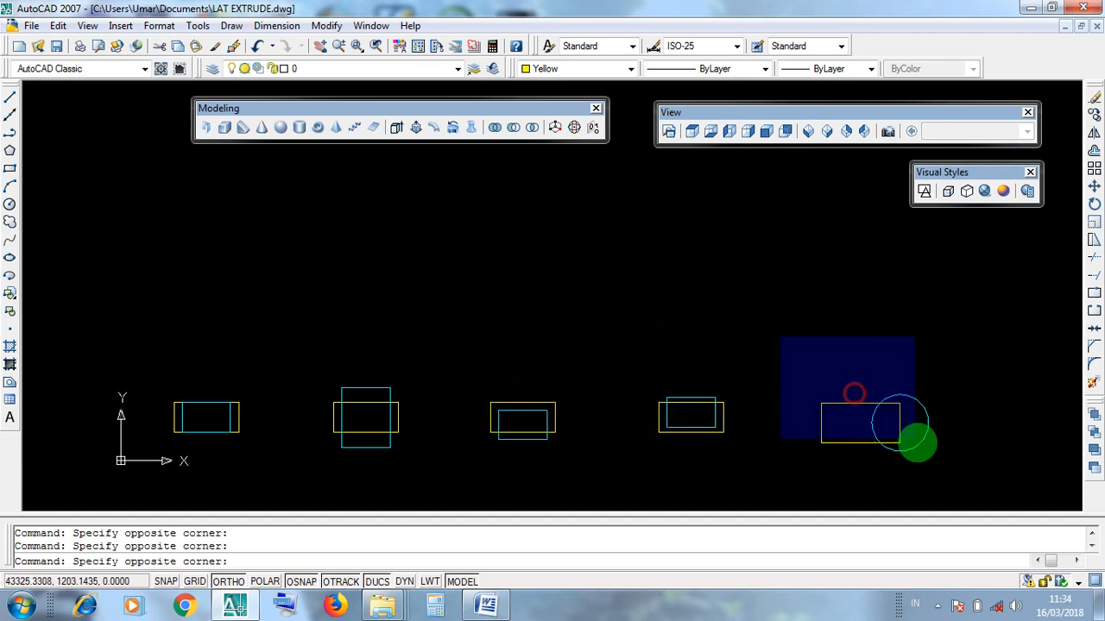
pyautogui.click(854, 375)
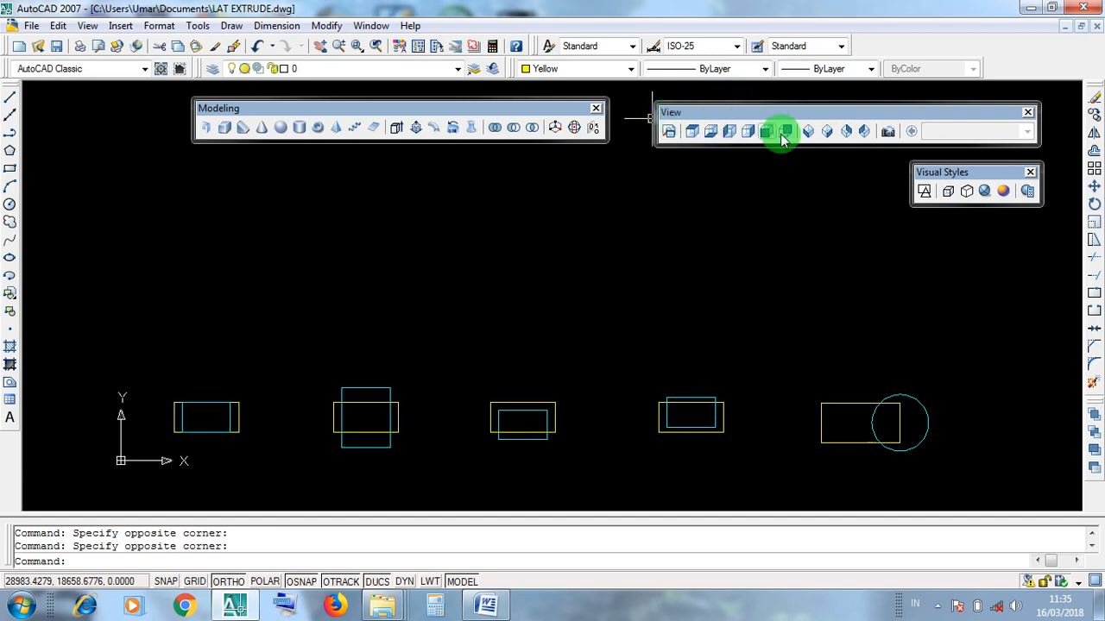
# - Switch to the southeast isometric view of the row of solids
pyautogui.click(827, 131)
pyautogui.moveTo(716, 186); pyautogui.dragTo(744, 262, button='middle')
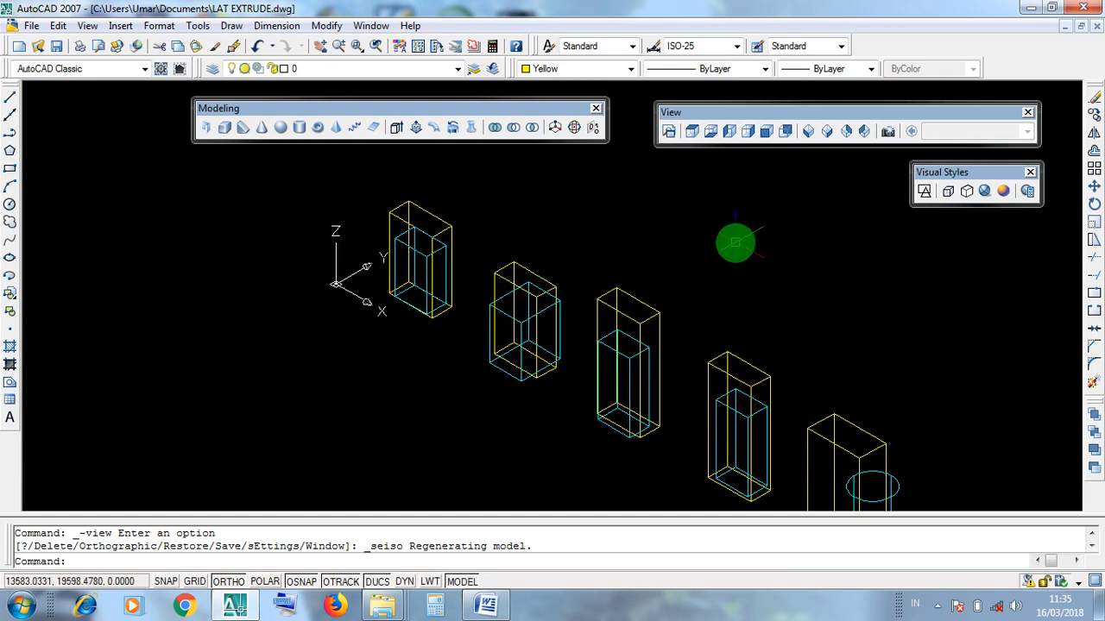
# - Examine the yellow and cyan solids along the row in the isometric view, ending at the first pair
pyautogui.scroll(-3, 732, 233)
pyautogui.scroll(3, 657, 228)
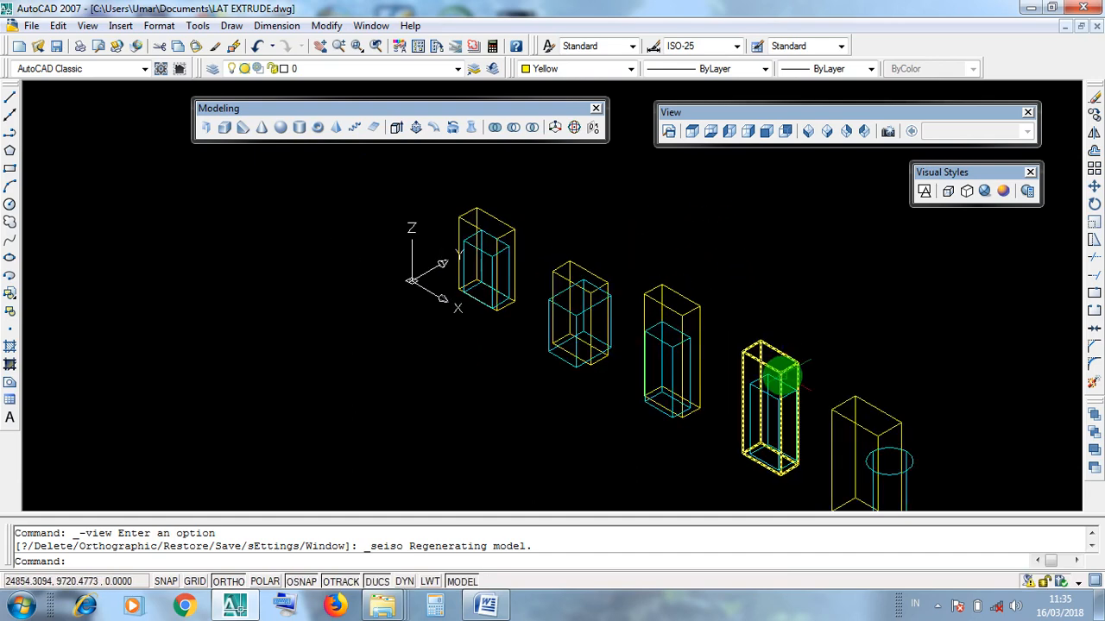
pyautogui.moveTo(880, 375); pyautogui.dragTo(855, 358, button='middle')
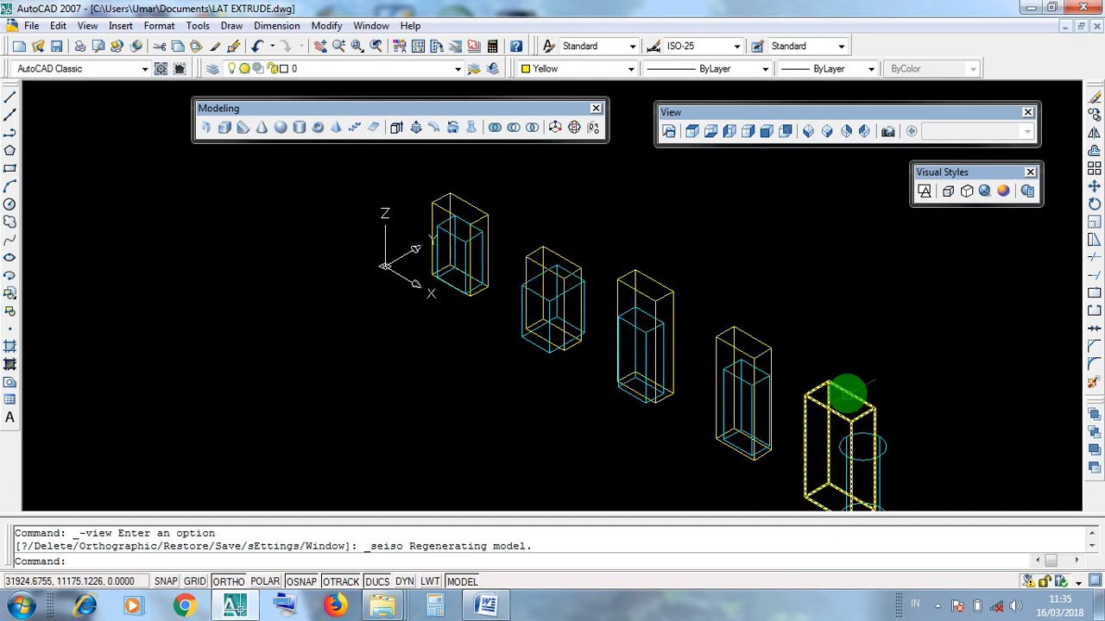
pyautogui.moveTo(680, 266); pyautogui.dragTo(717, 269, button='middle')
pyautogui.scroll(3, 621, 271)
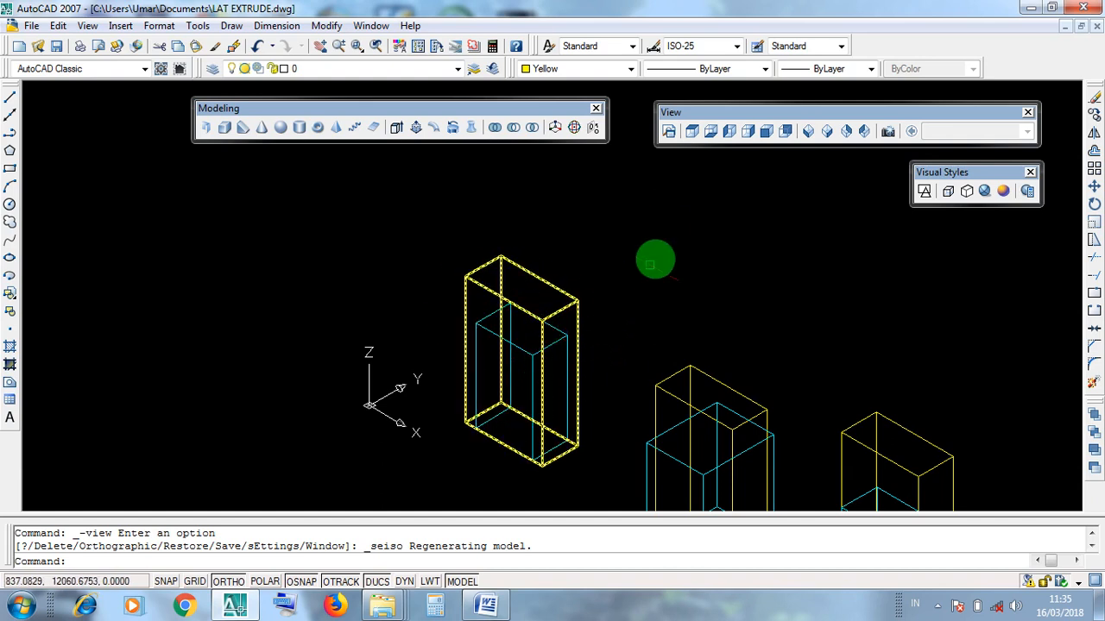
# - Examine the first pair's overlap from the top view and return to the southeast isometric view
pyautogui.click(691, 131)
pyautogui.scroll(5, 438, 352)
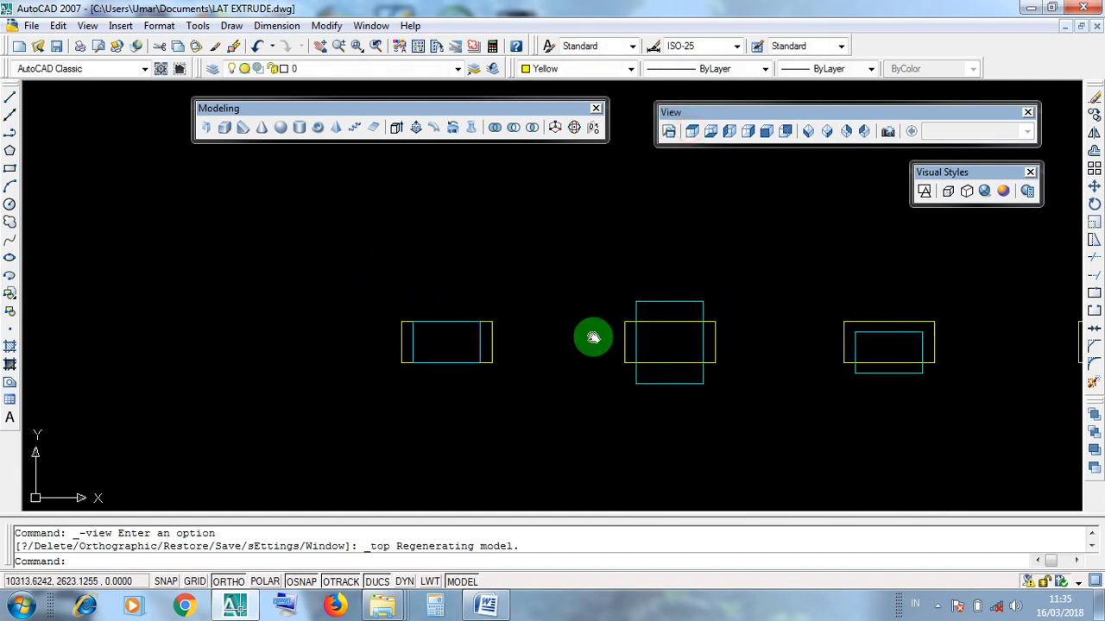
pyautogui.click(285, 230)
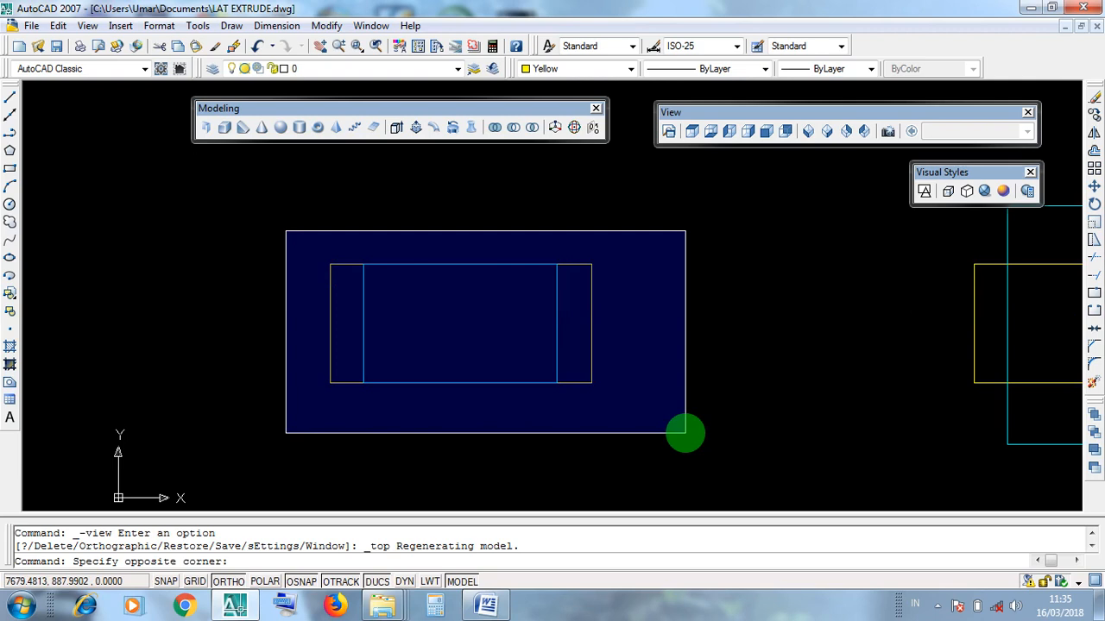
pyautogui.click(242, 237)
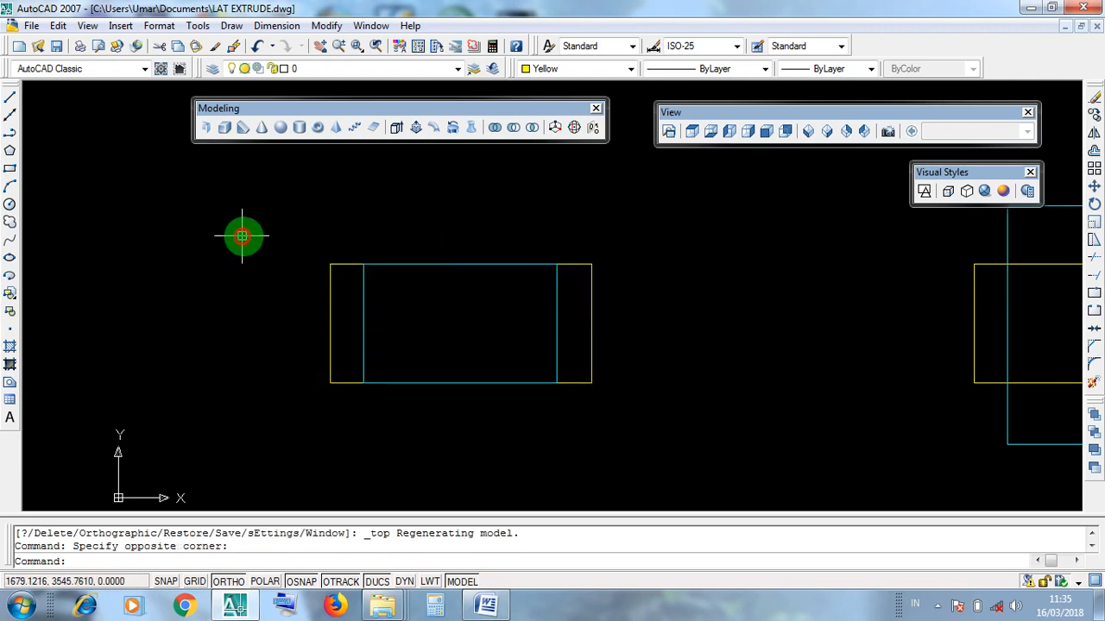
pyautogui.click(829, 133)
pyautogui.scroll(5, 732, 195)
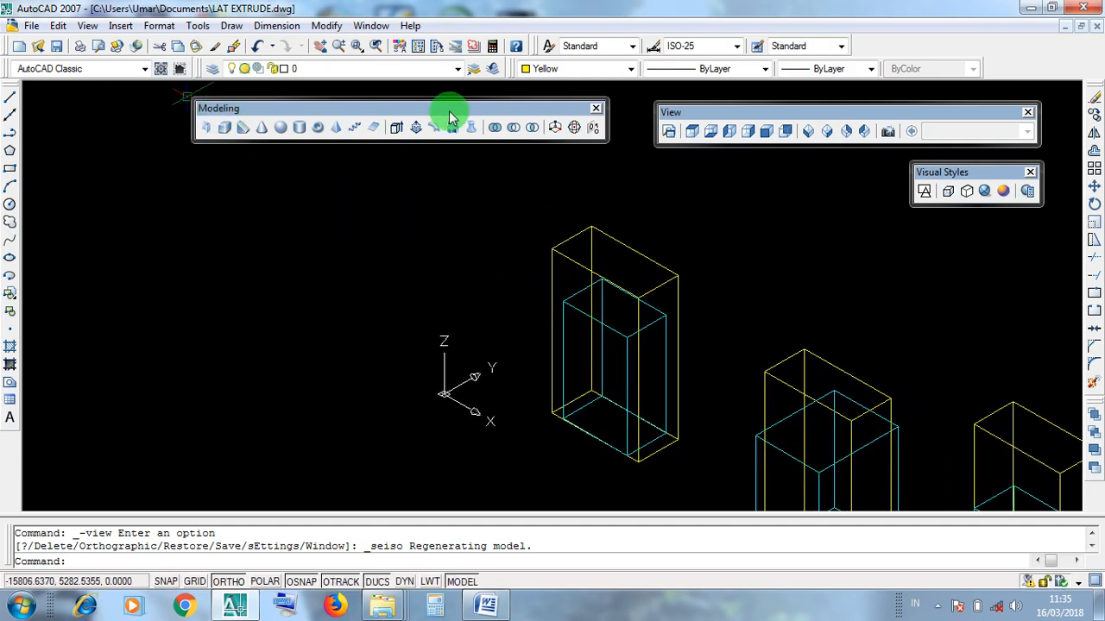
# - Start the Subtract command and check its procedure in the SUBTRACK notes in Word before returning to AutoCAD
pyautogui.click(515, 129)
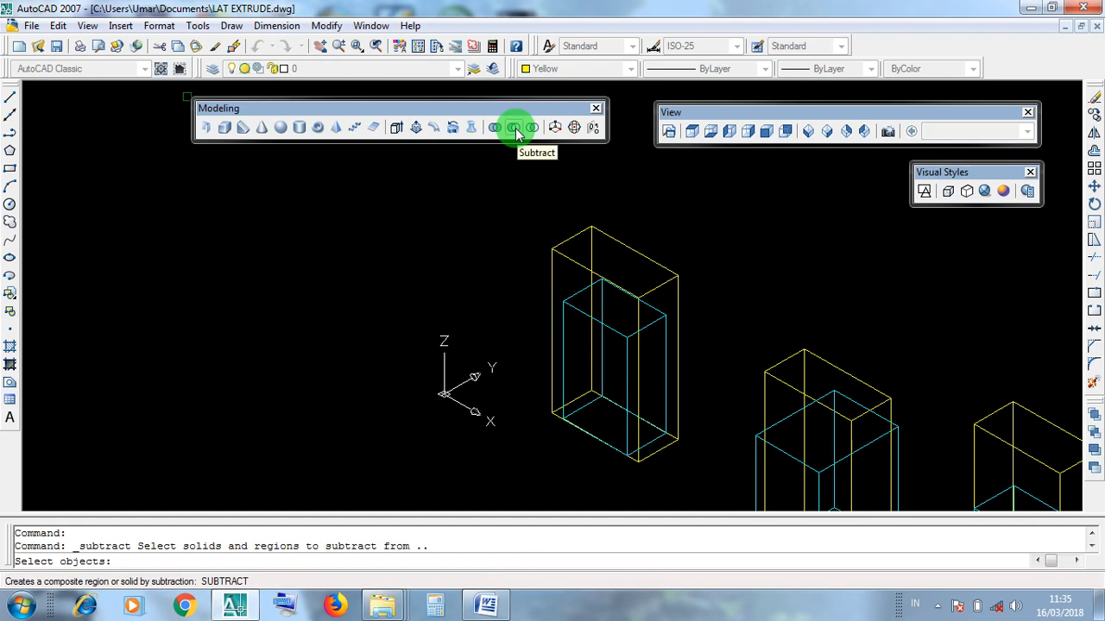
pyautogui.click(486, 604)
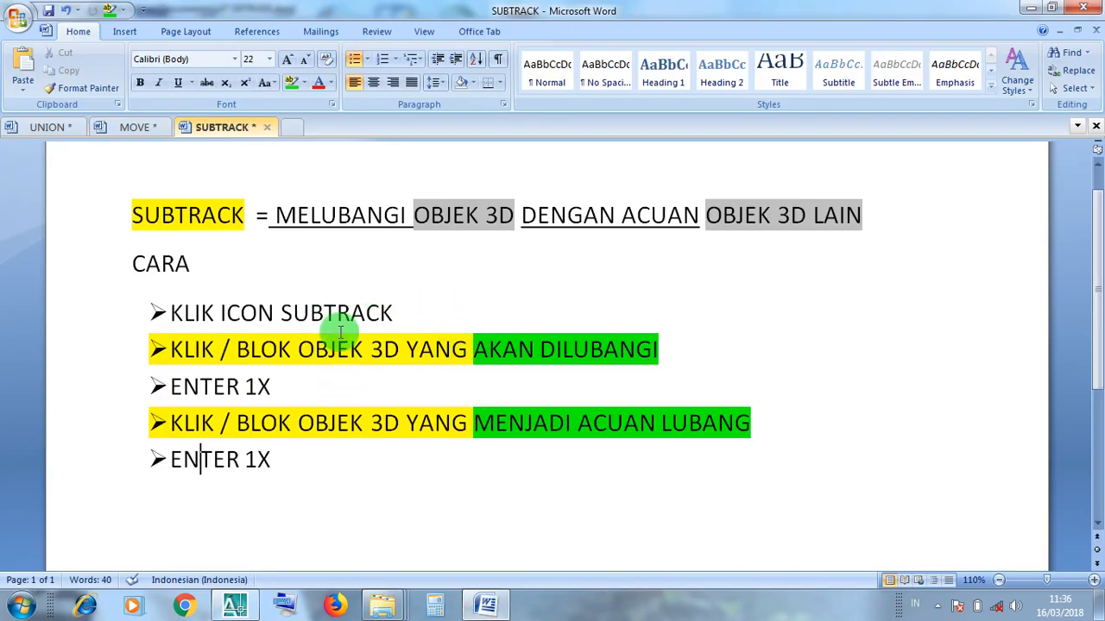
pyautogui.click(1033, 9)
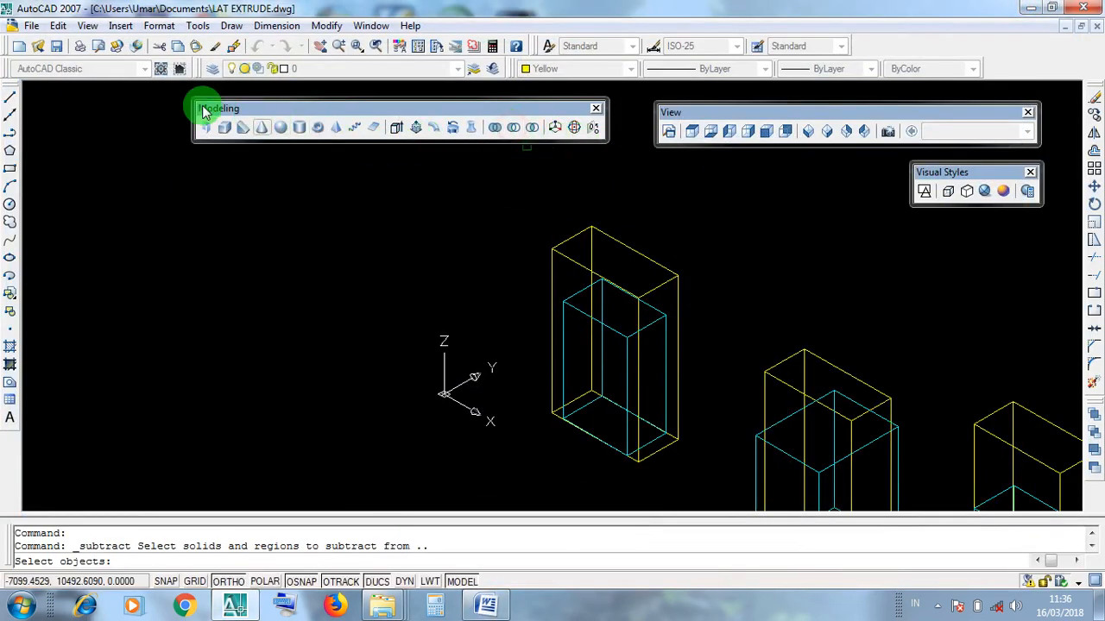
# - Choose the yellow box of the first pair as the solid to cut and subtract the cyan box from it
pyautogui.click(588, 229)
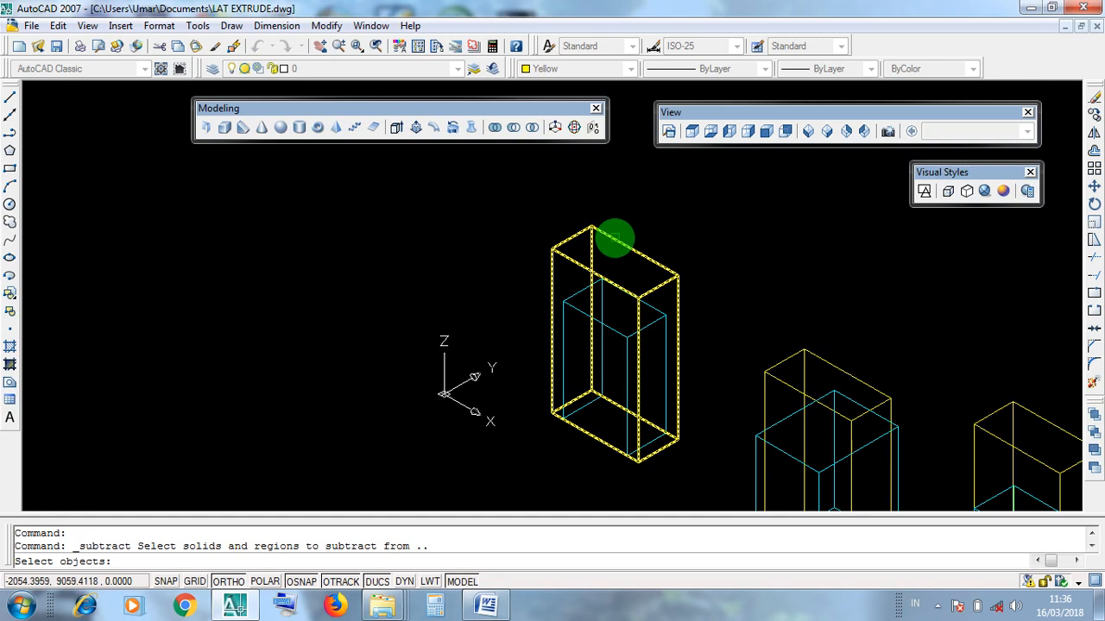
pyautogui.click(613, 238)
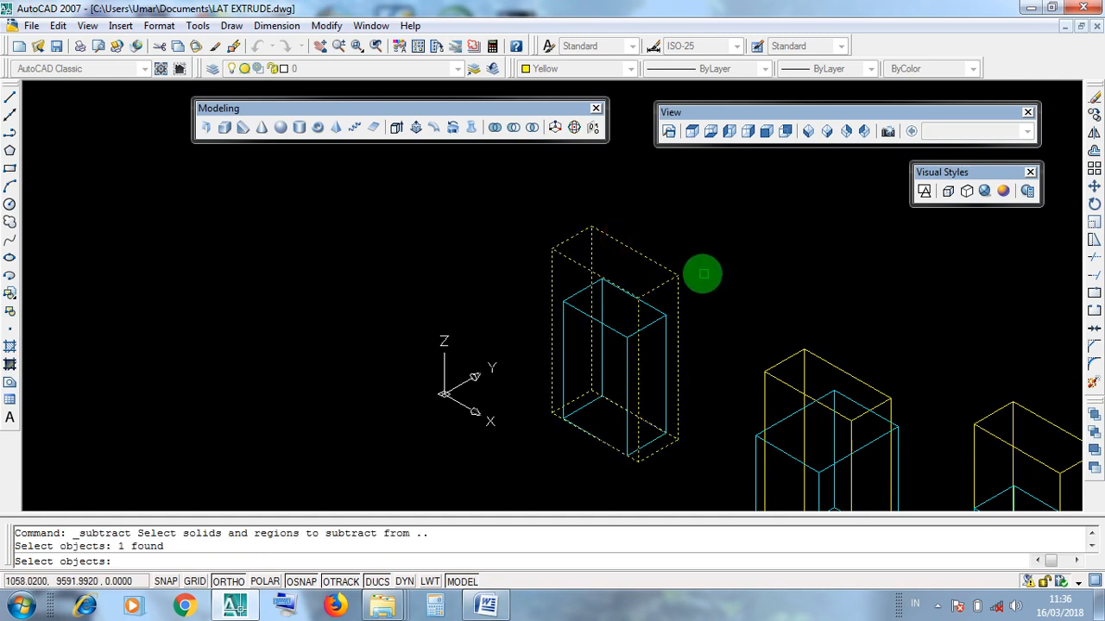
pyautogui.scroll(2, 647, 257)
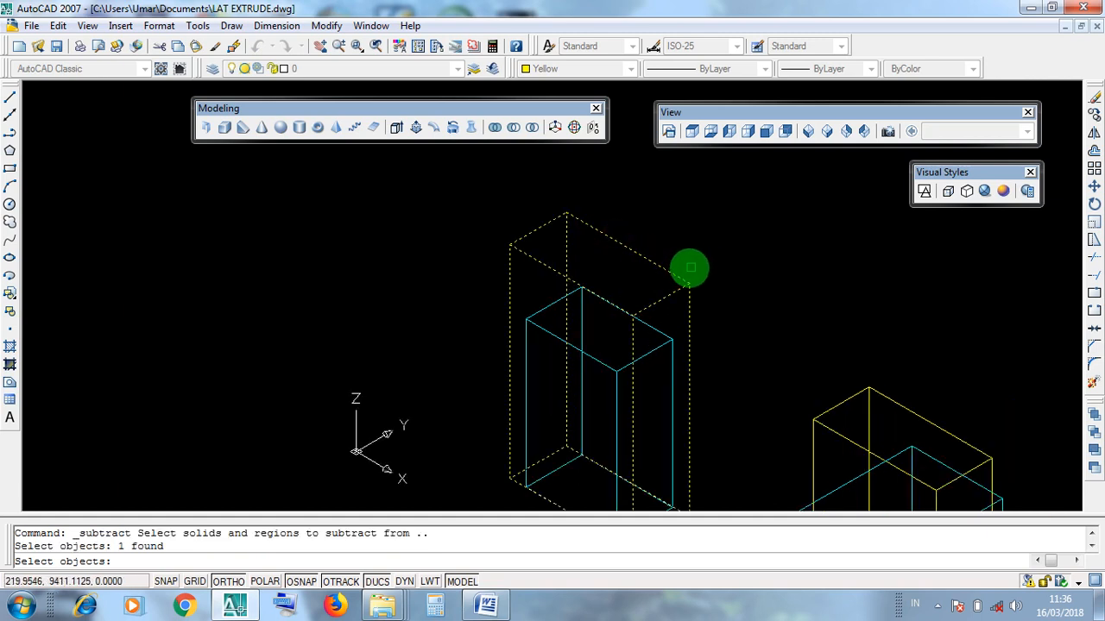
pyautogui.click(690, 268)
pyautogui.click(624, 246)
pyautogui.scroll(-2, 655, 252)
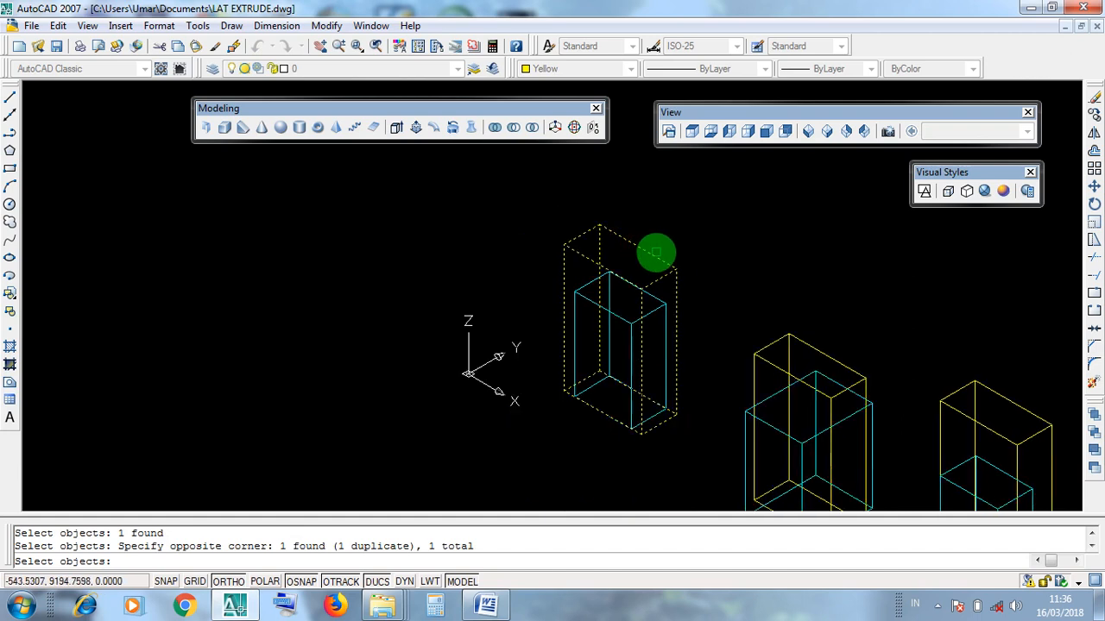
pyautogui.press('Return')
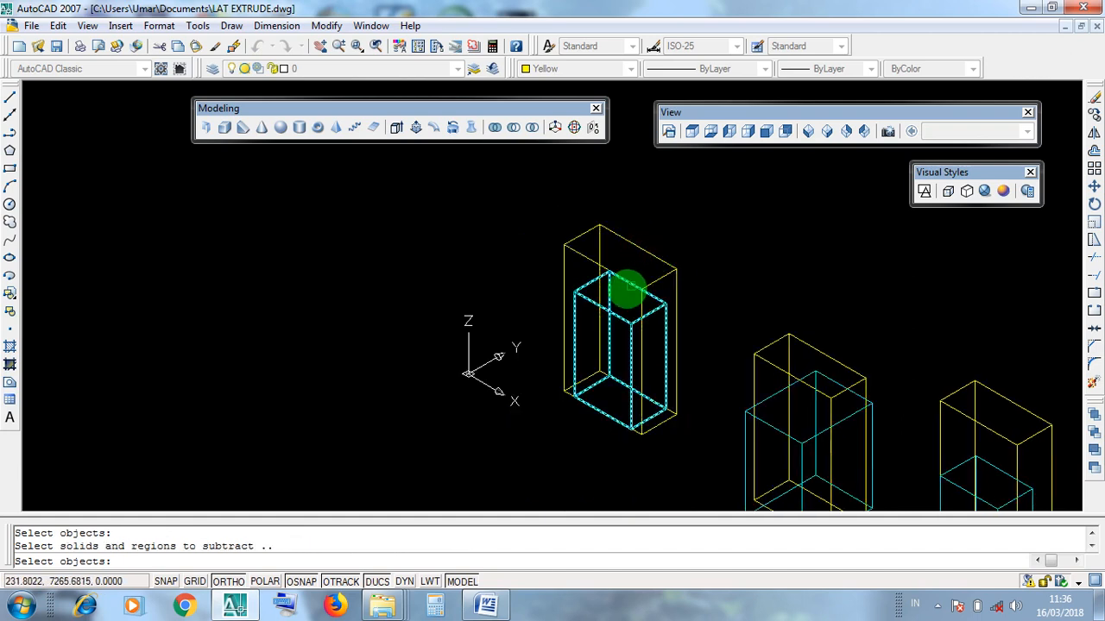
pyautogui.scroll(2, 604, 323)
pyautogui.click(621, 317)
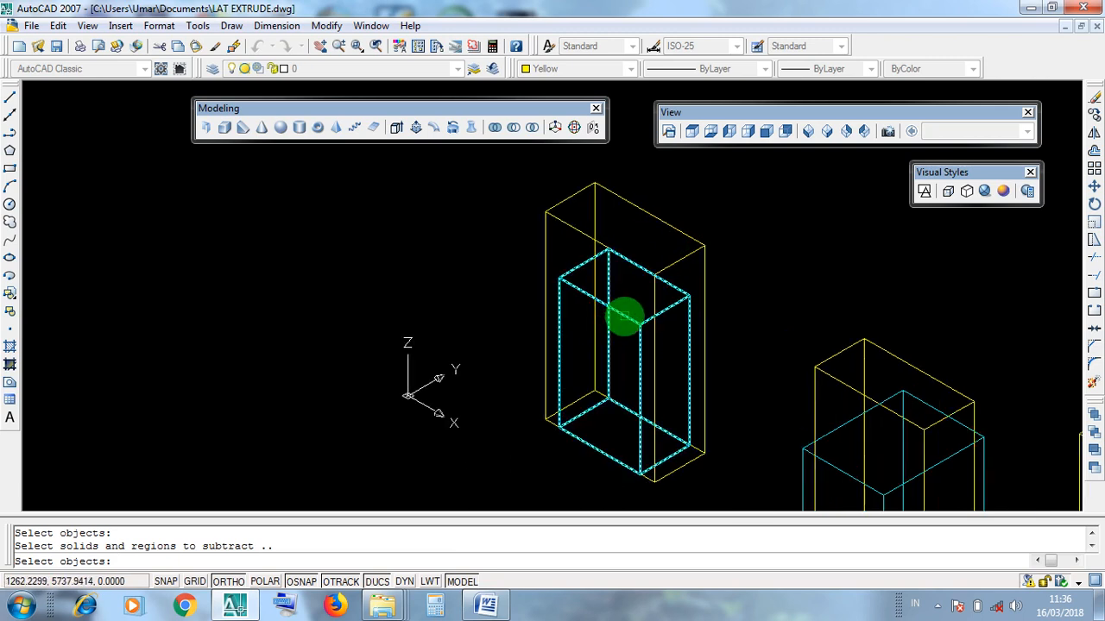
pyautogui.click(624, 317)
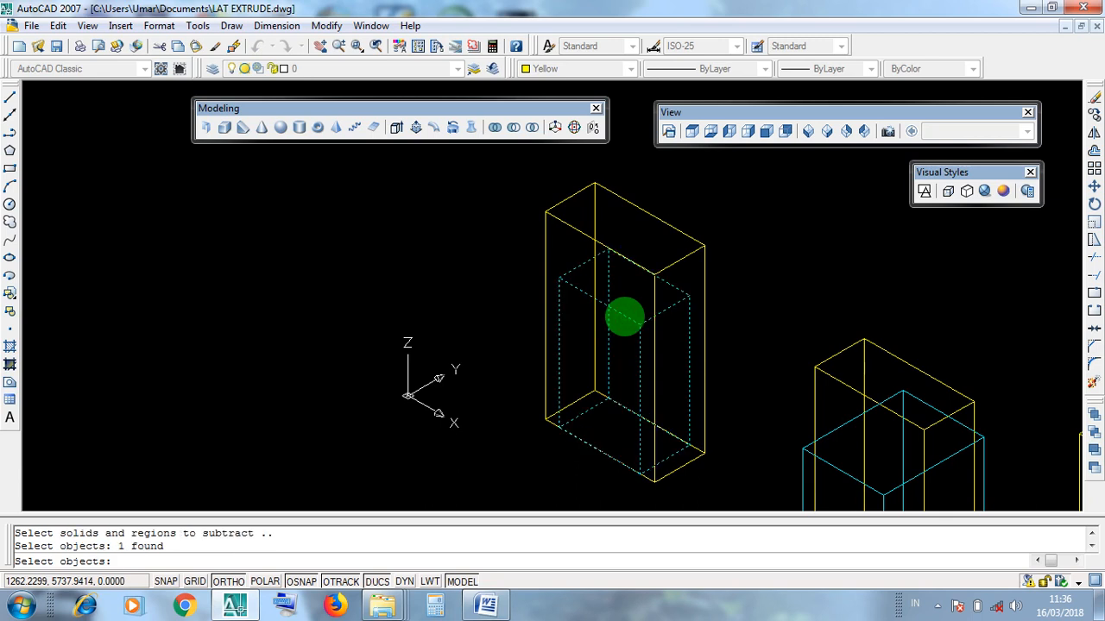
pyautogui.press('Return')
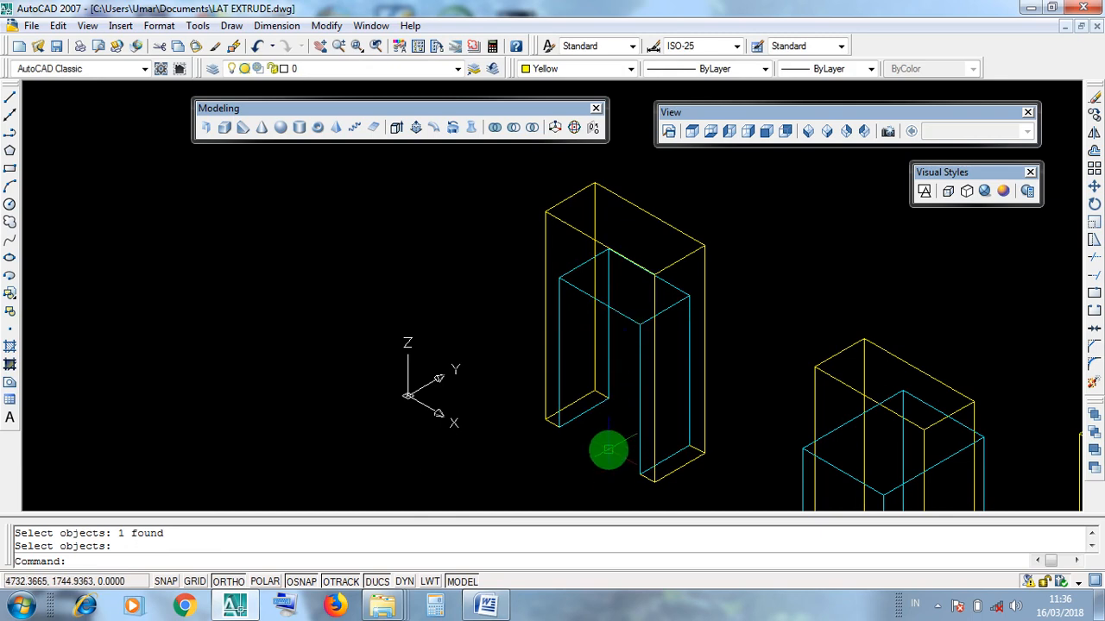
# - Inspect the opening in the first solid in the Conceptual visual style and return to 2D Wireframe
pyautogui.click(1004, 192)
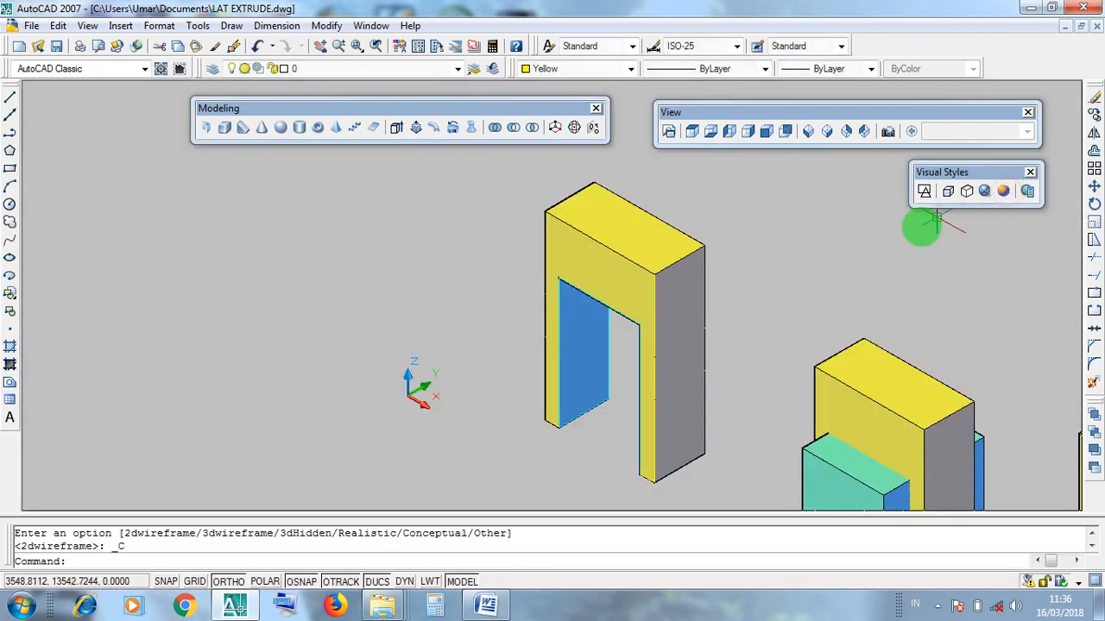
pyautogui.scroll(3, 604, 423)
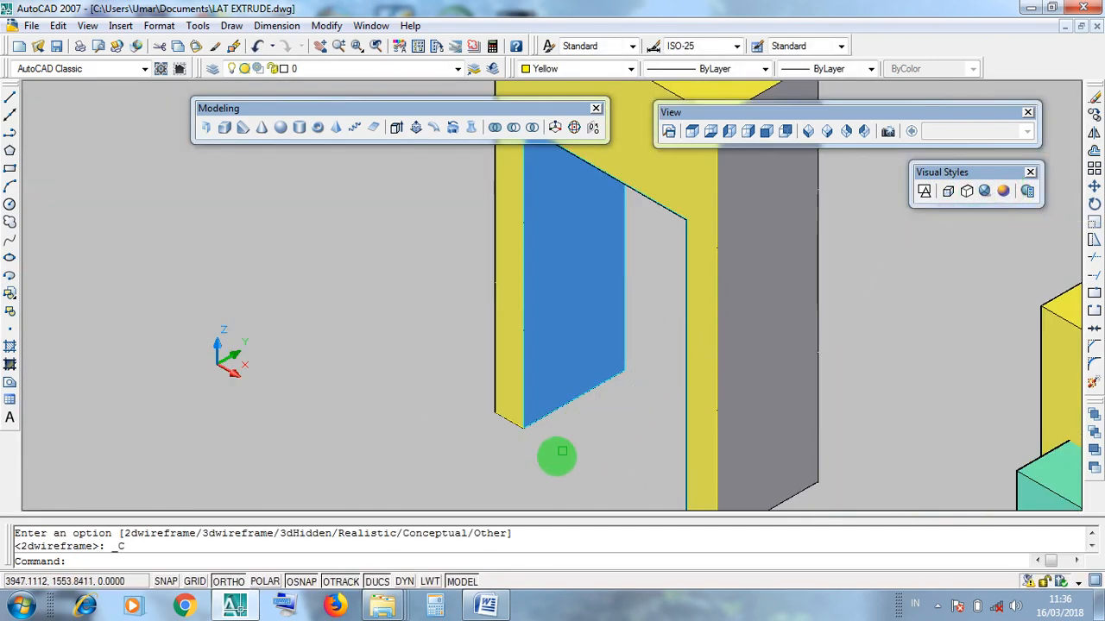
pyautogui.scroll(-3, 597, 431)
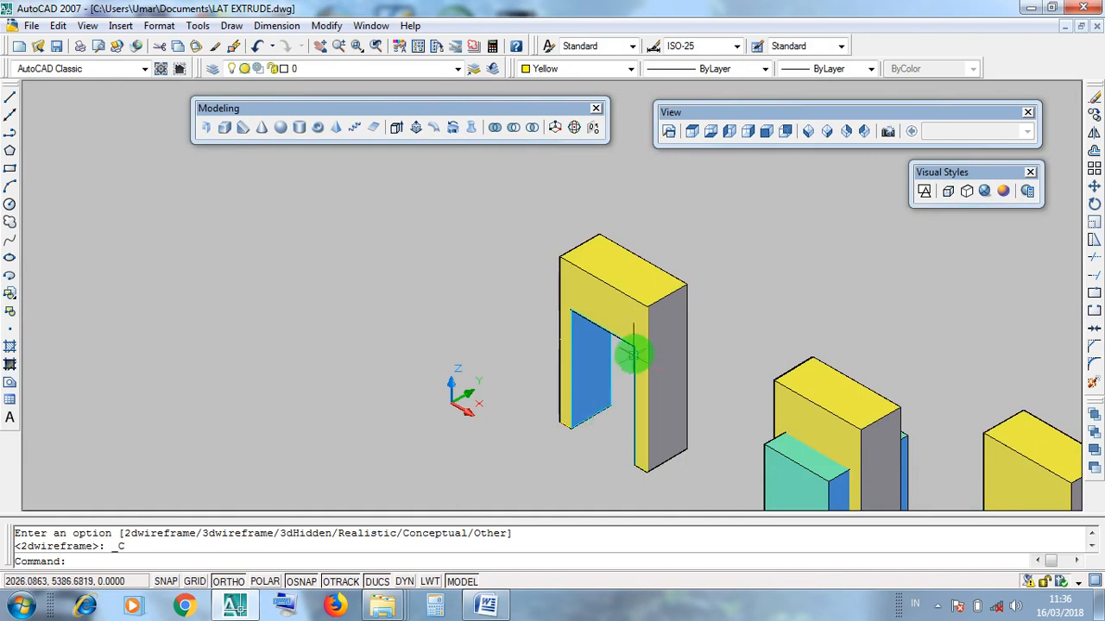
pyautogui.click(923, 192)
# - Examine from the top view how the second pair's cyan box extends past the yellow box
pyautogui.moveTo(883, 320); pyautogui.dragTo(749, 256, button='middle')
pyautogui.moveTo(775, 312); pyautogui.dragTo(690, 249, button='middle')
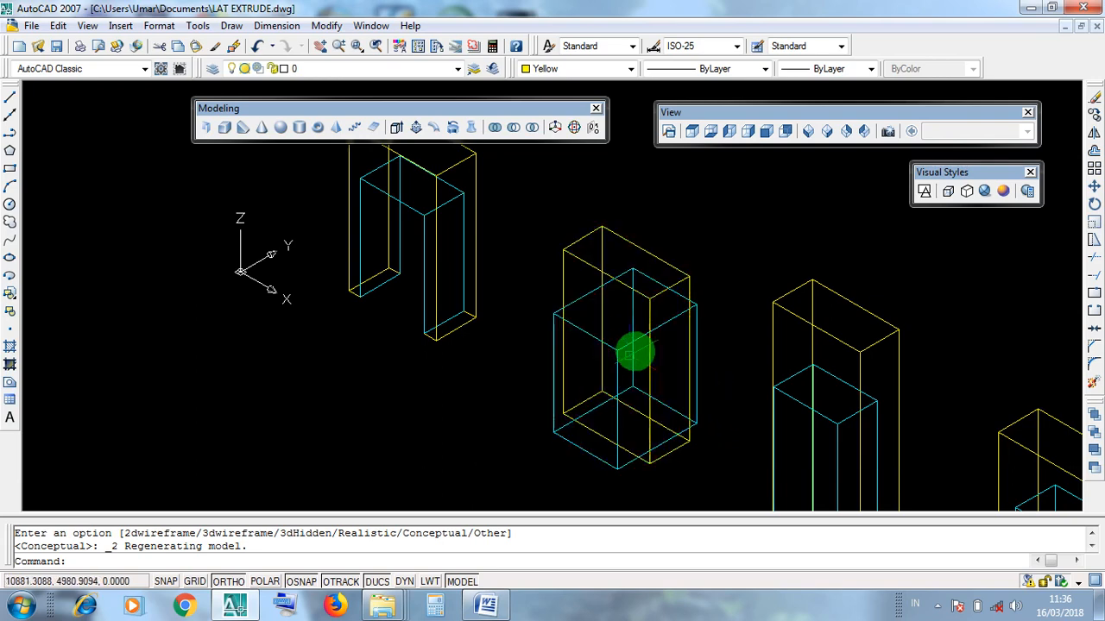
pyautogui.click(692, 134)
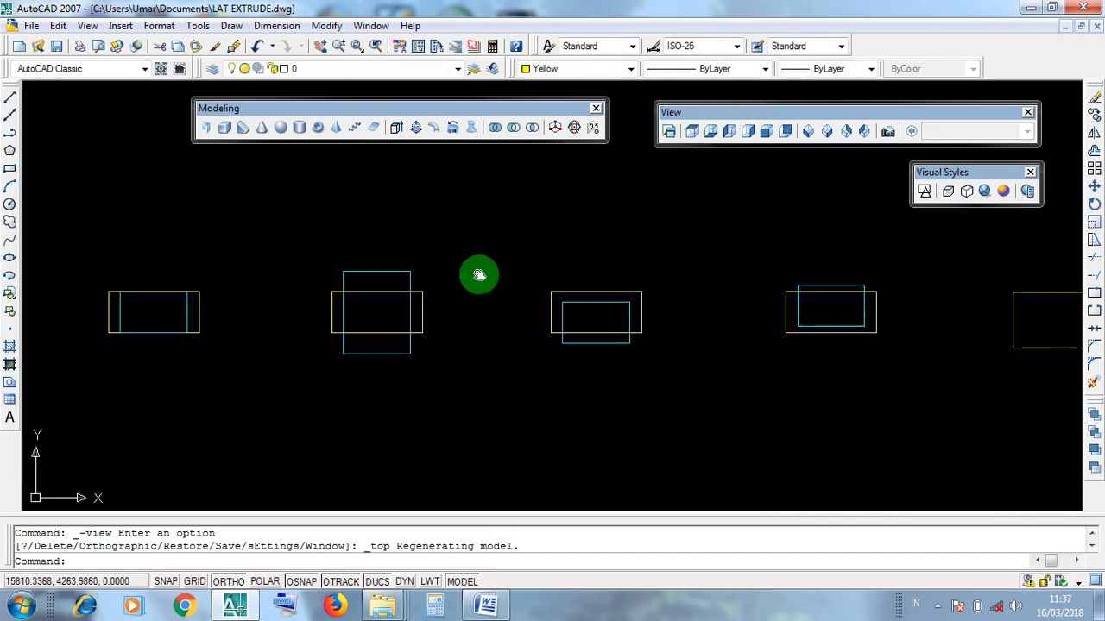
pyautogui.scroll(2, 649, 354)
pyautogui.click(511, 258)
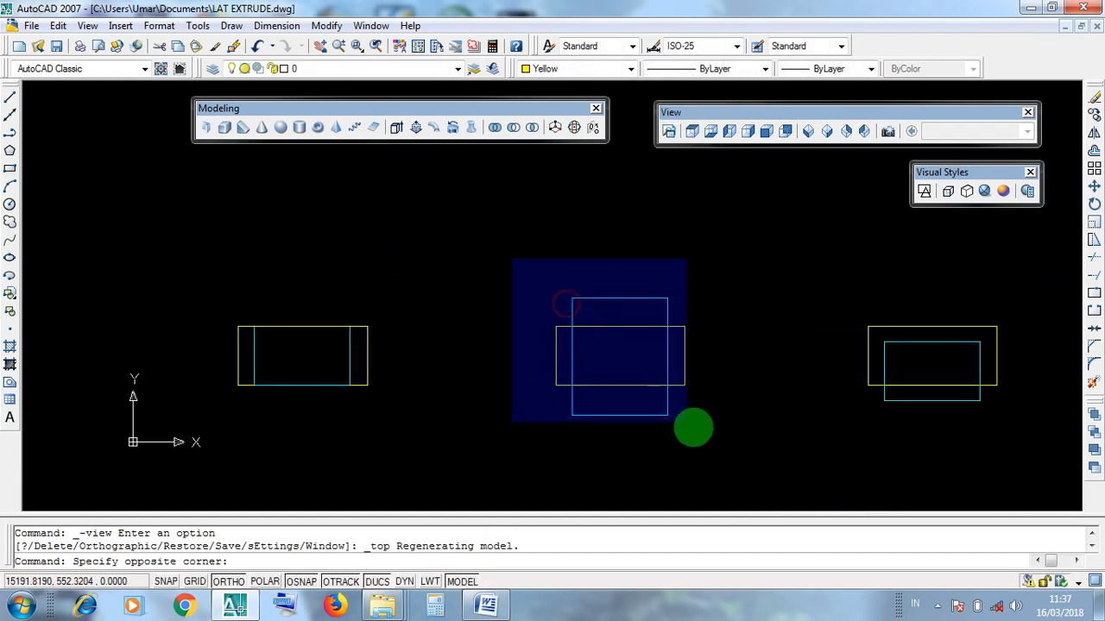
pyautogui.click(678, 421)
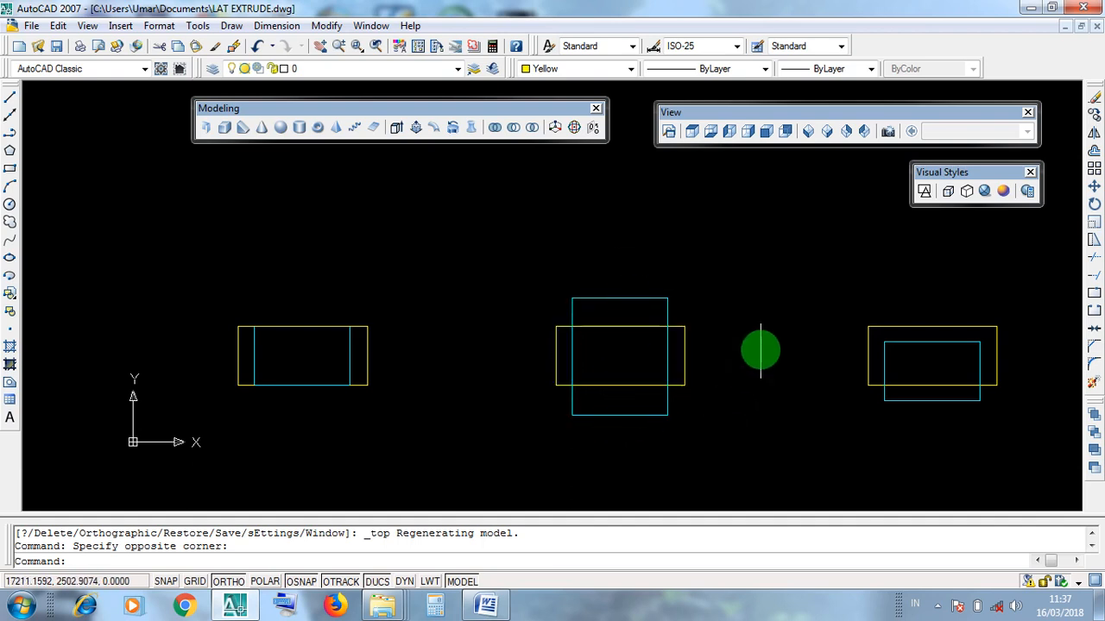
# - Return to the southeast isometric view and examine the yellow and cyan boxes of the second pair
pyautogui.click(826, 132)
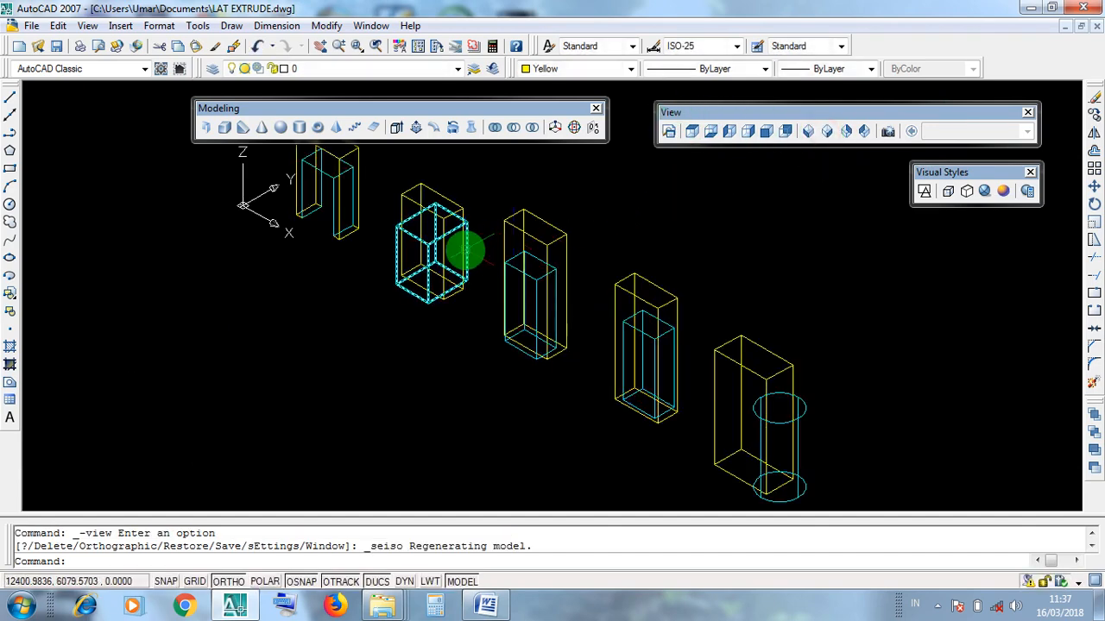
pyautogui.scroll(5, 660, 329)
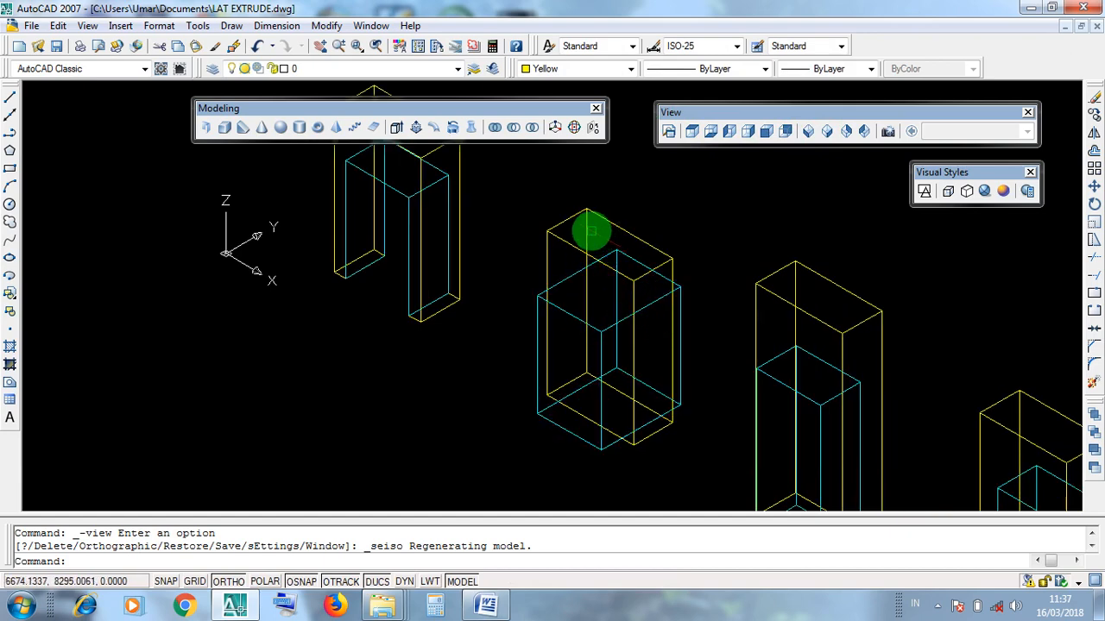
pyautogui.click(594, 218)
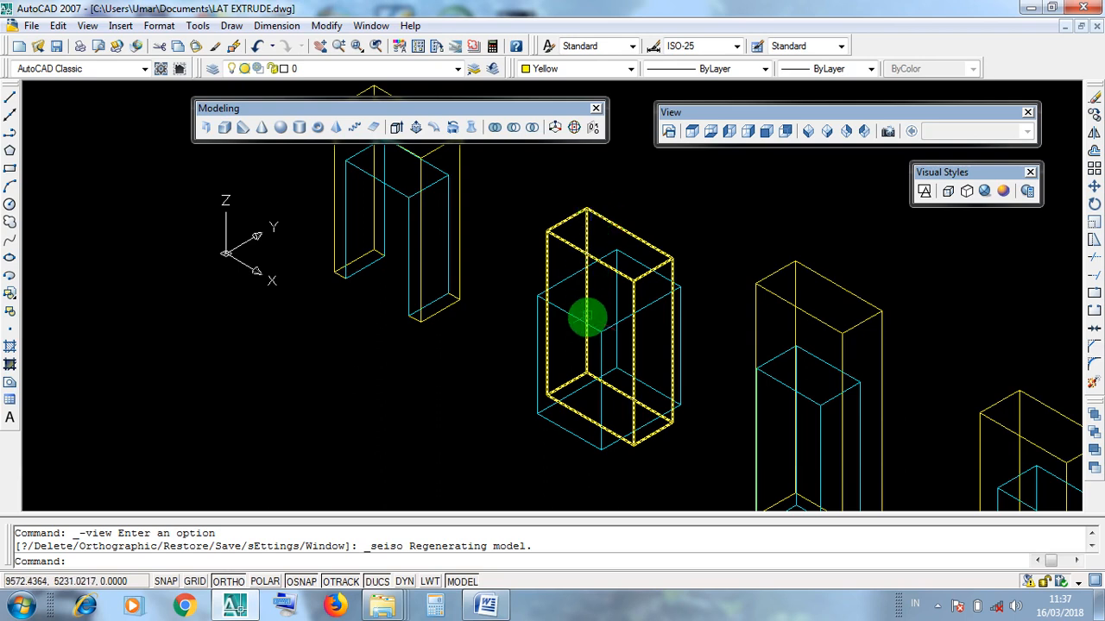
pyautogui.press('Escape')
pyautogui.click(599, 343)
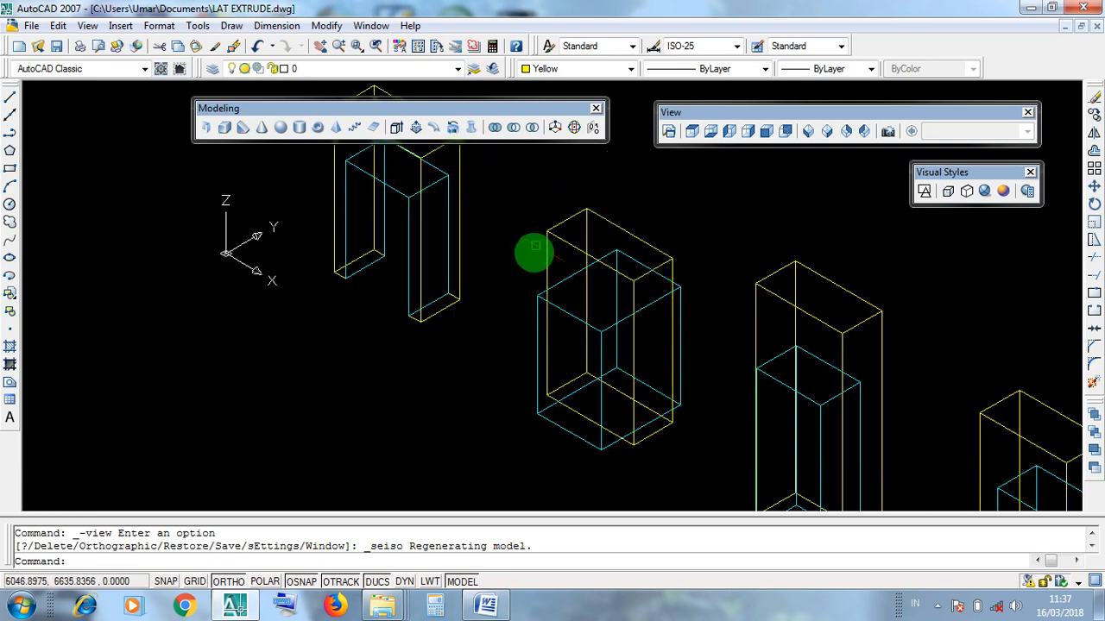
# - Subtract the cyan box from the yellow box of the second pair
pyautogui.click(514, 128)
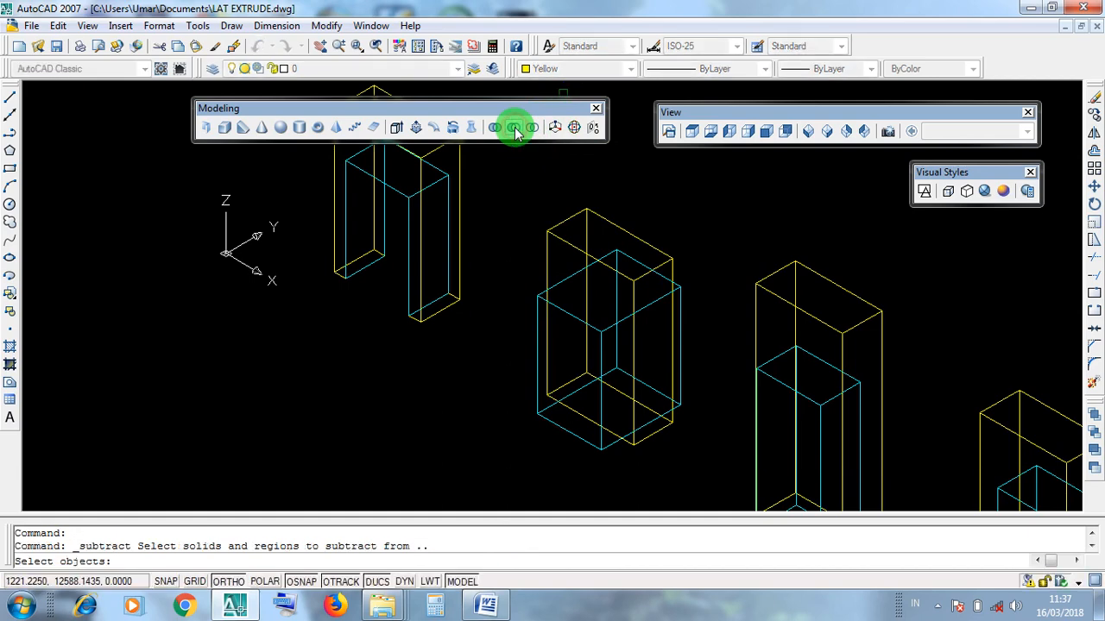
pyautogui.click(604, 217)
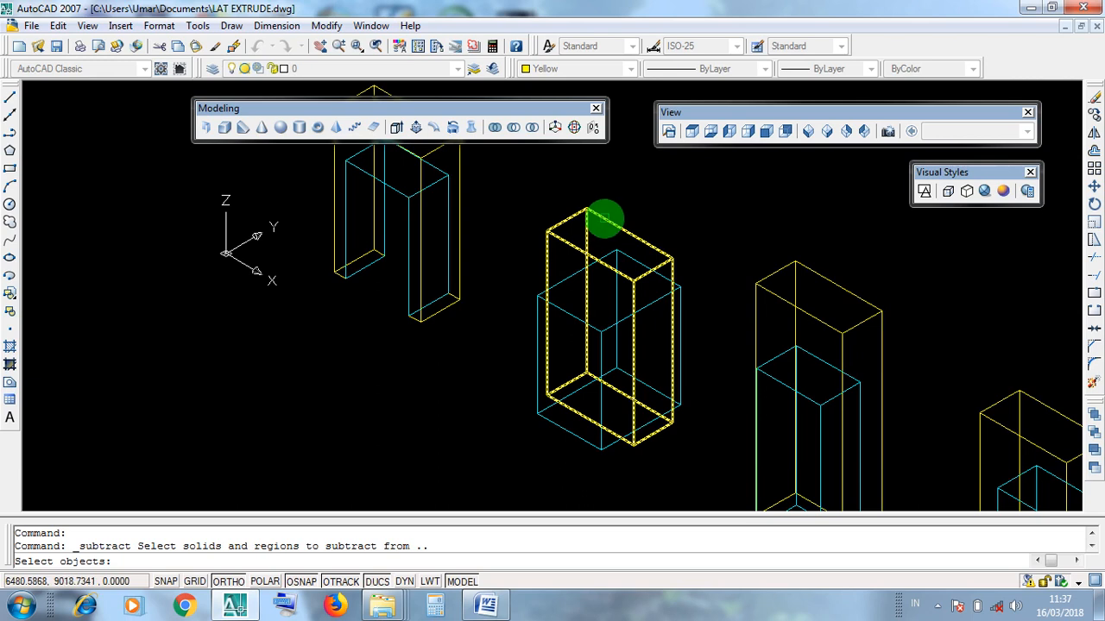
pyautogui.click(604, 219)
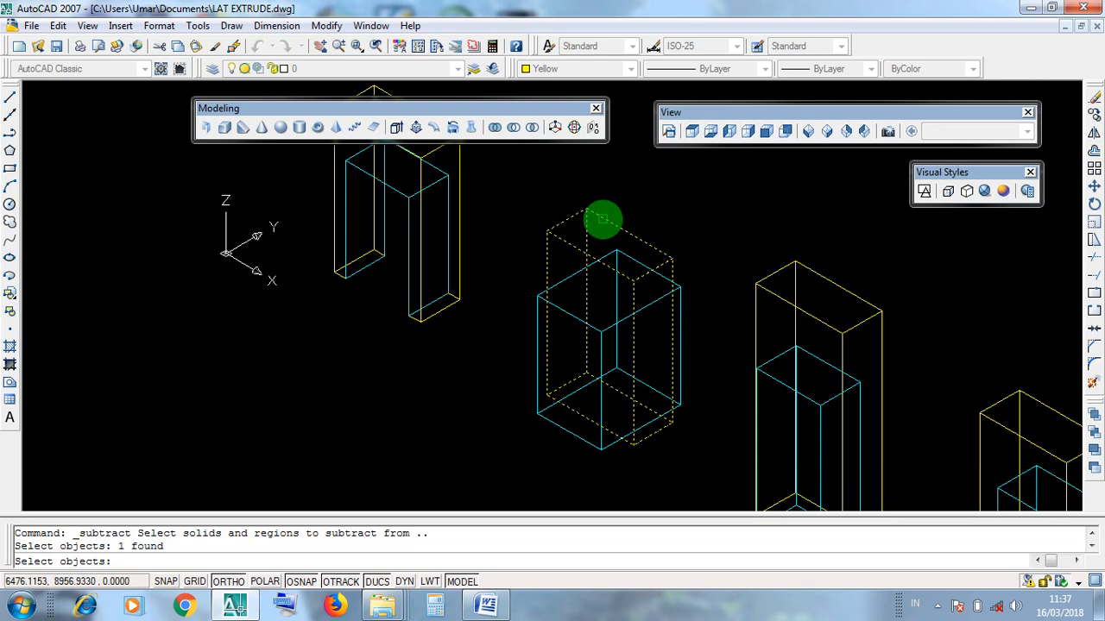
pyautogui.press('Return')
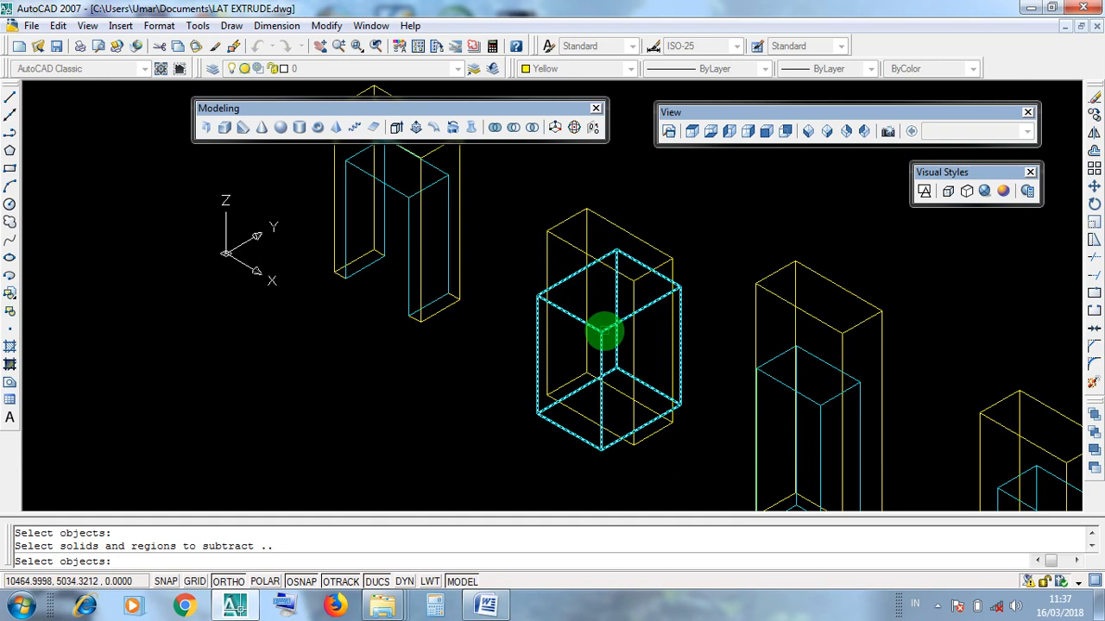
pyautogui.click(608, 333)
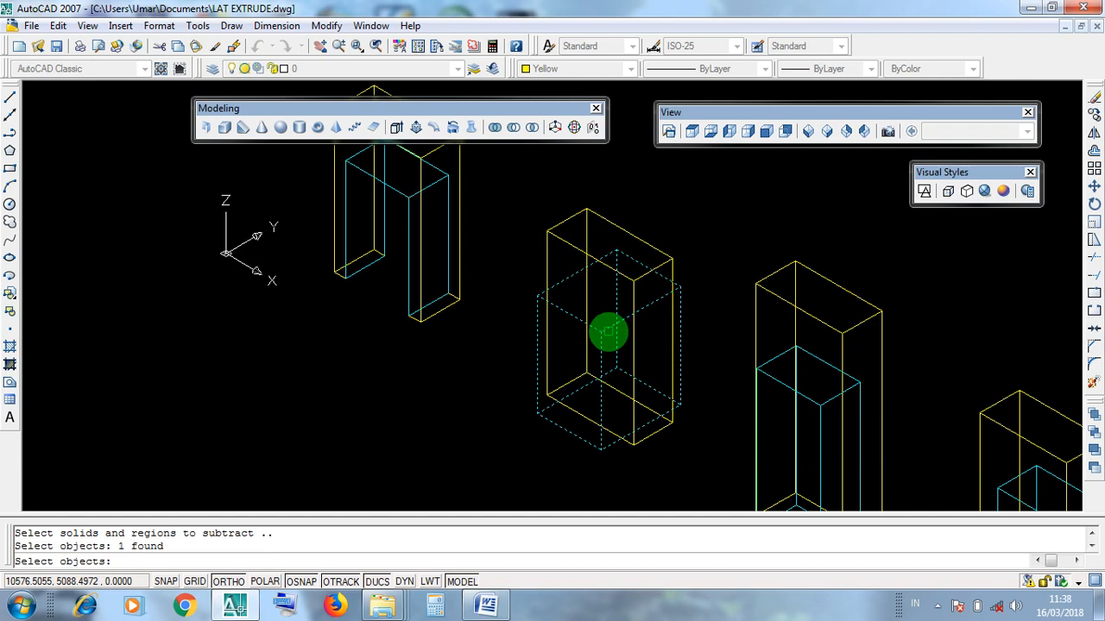
pyautogui.press('Return')
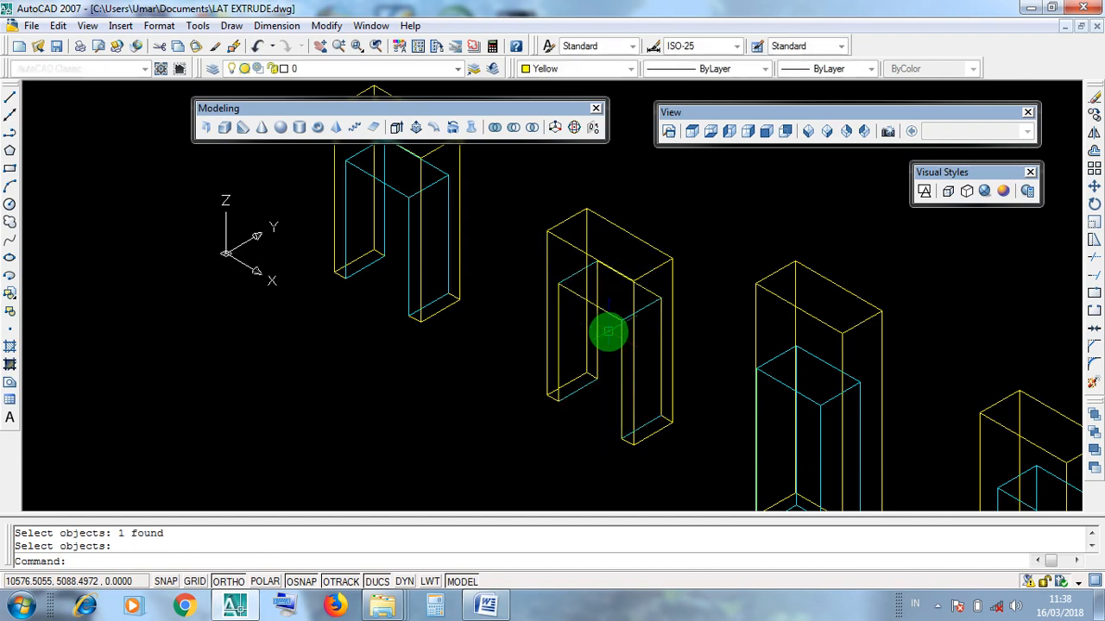
# - Inspect the openings in the first two solids in the Conceptual visual style and return to 2D Wireframe
pyautogui.moveTo(693, 461); pyautogui.dragTo(697, 510, button='middle')
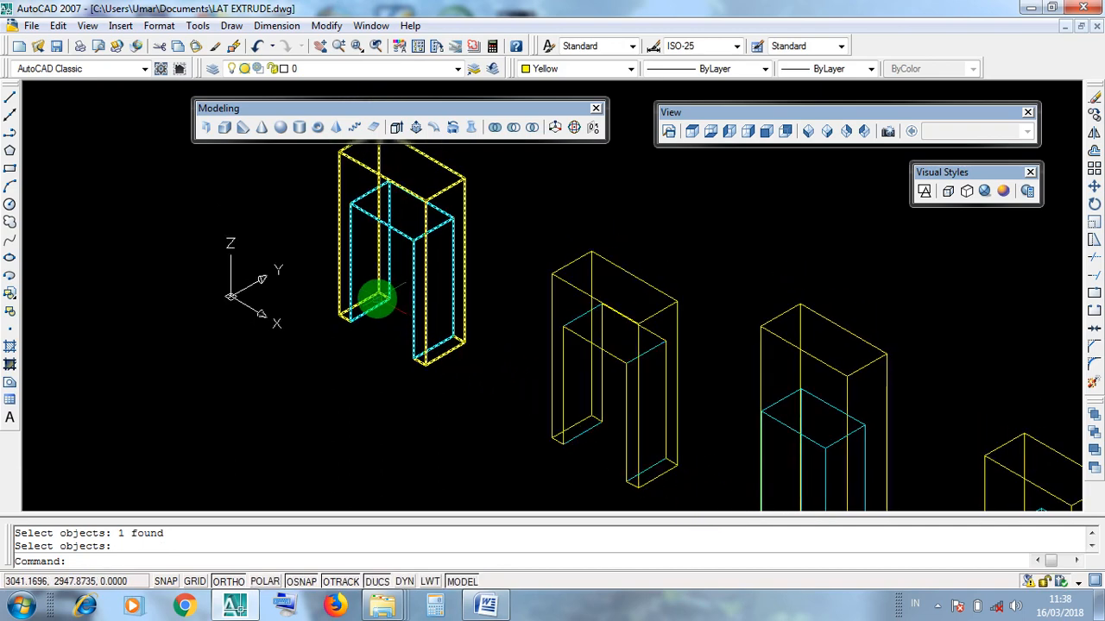
pyautogui.moveTo(586, 440); pyautogui.dragTo(584, 438, button='middle')
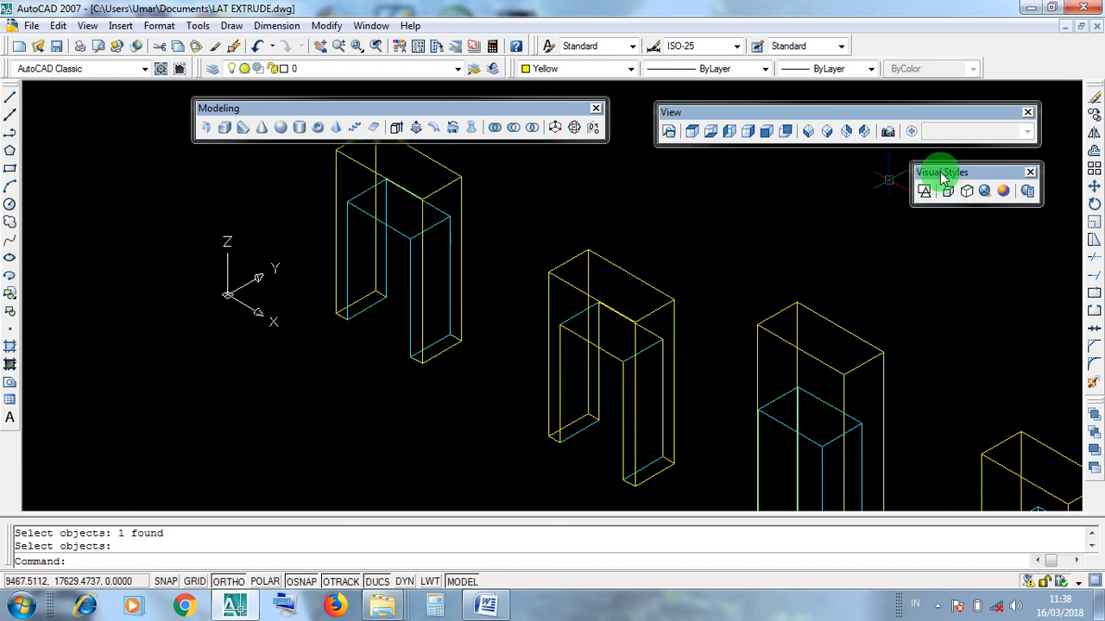
pyautogui.click(1001, 194)
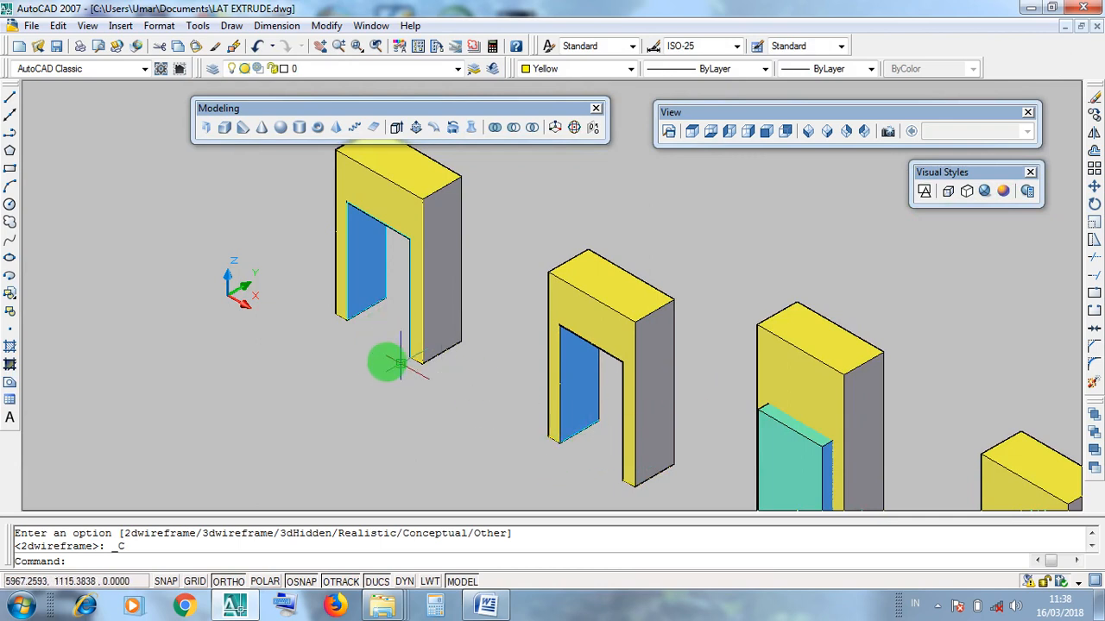
pyautogui.click(924, 192)
# - Examine from the top view how the third pair's cyan box sits relative to the yellow box
pyautogui.moveTo(913, 302)
pyautogui.mouseDown(button='middle')
pyautogui.moveTo(907, 333)
pyautogui.moveTo(708, 215)
pyautogui.mouseUp(button='middle')
pyautogui.moveTo(661, 253); pyautogui.dragTo(688, 260, button='middle')
pyautogui.click(648, 326)
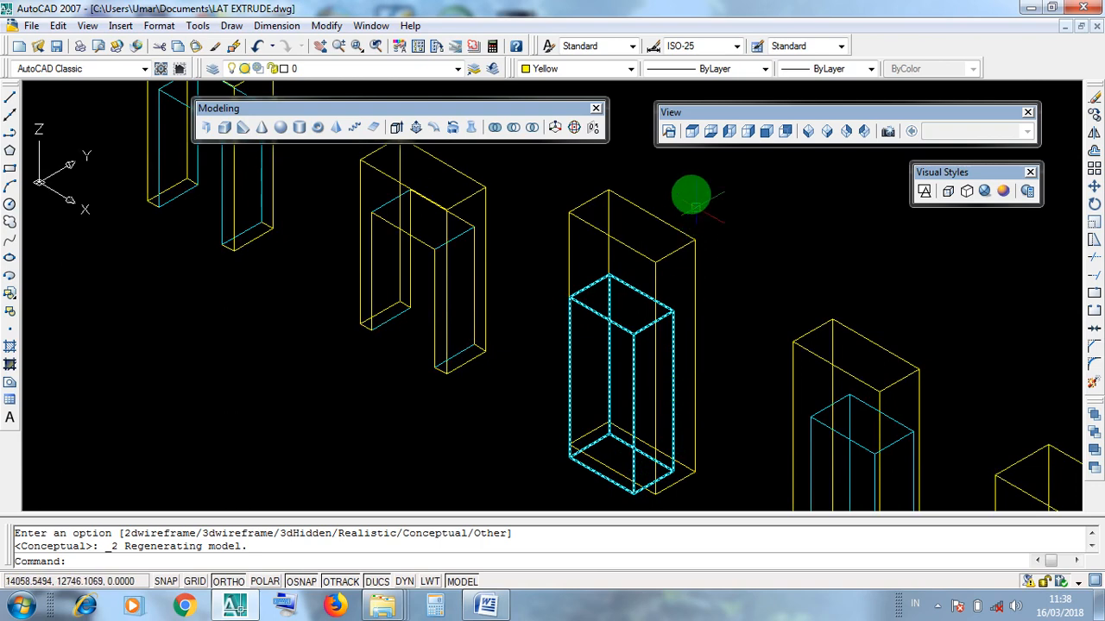
pyautogui.press('Escape')
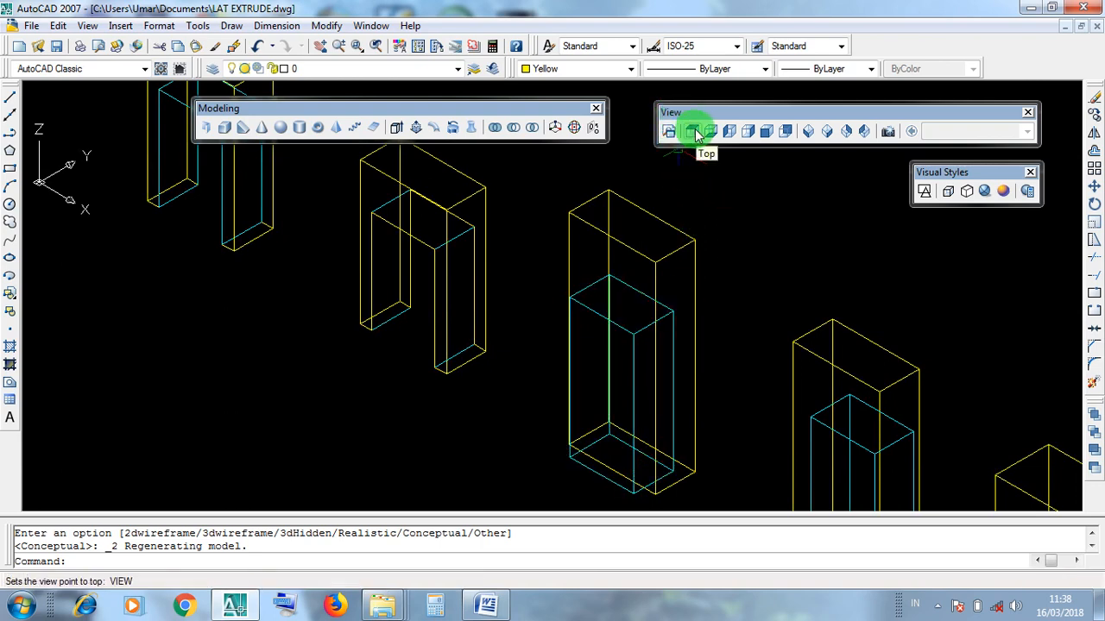
pyautogui.click(694, 131)
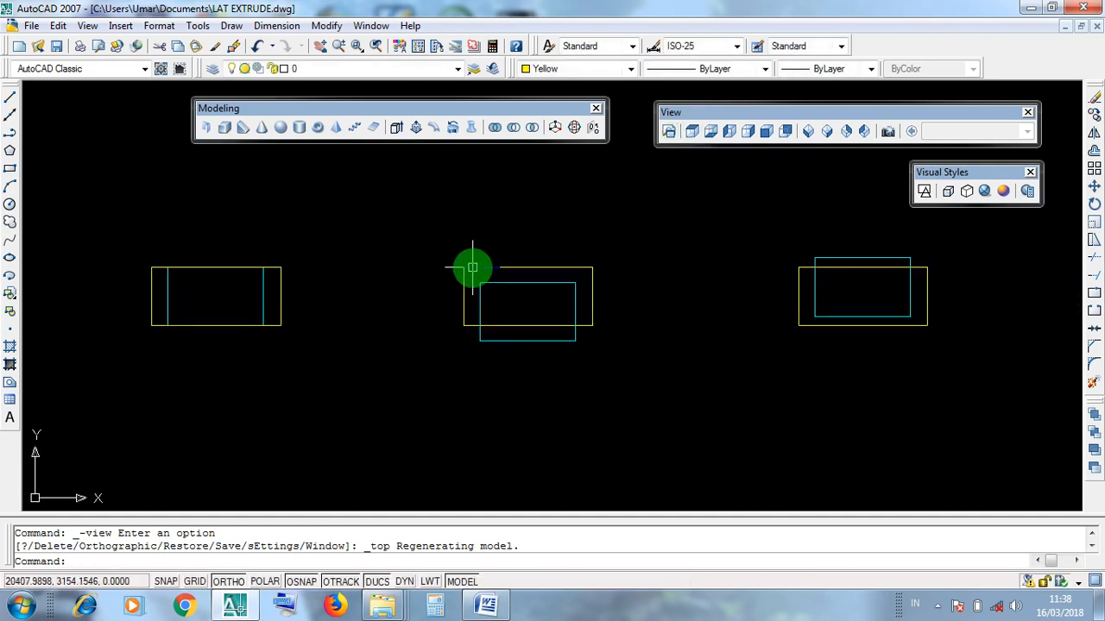
pyautogui.click(425, 246)
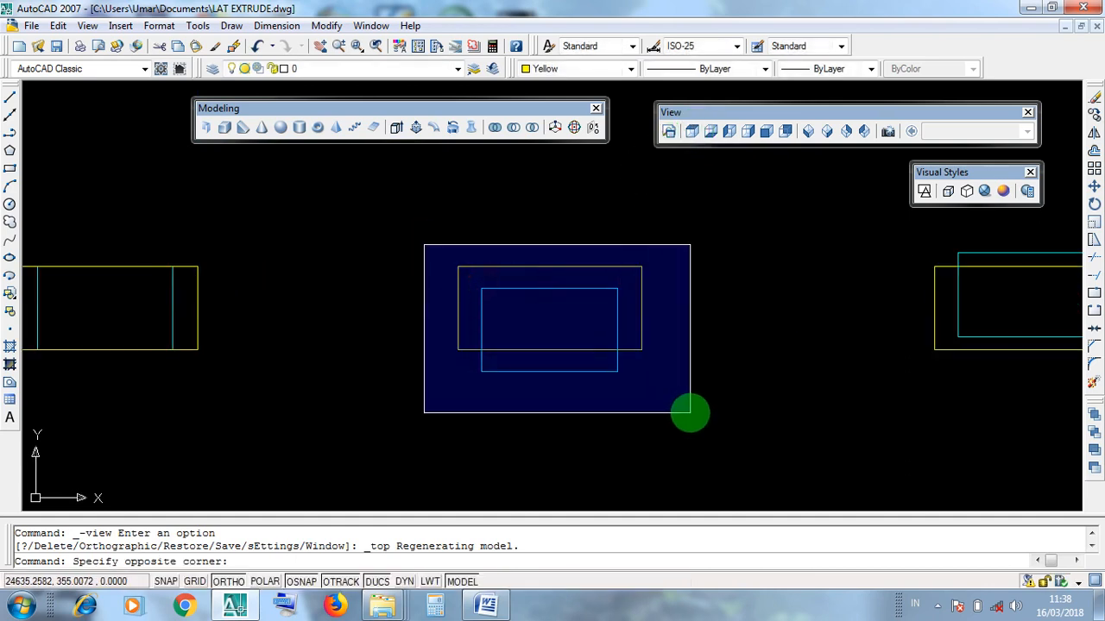
pyautogui.click(688, 413)
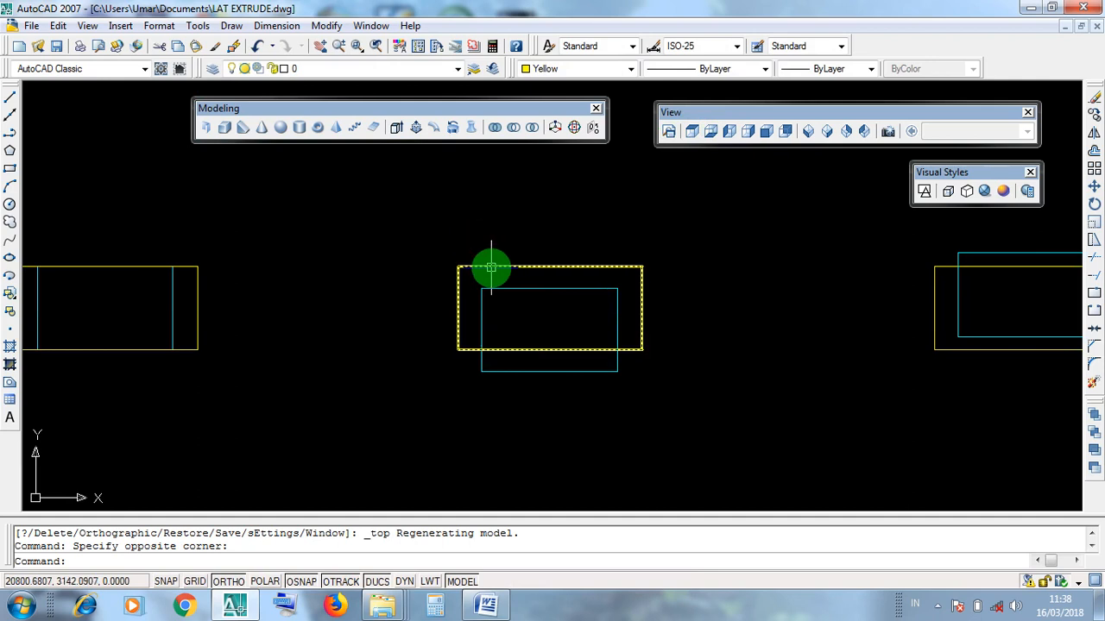
pyautogui.press('Escape')
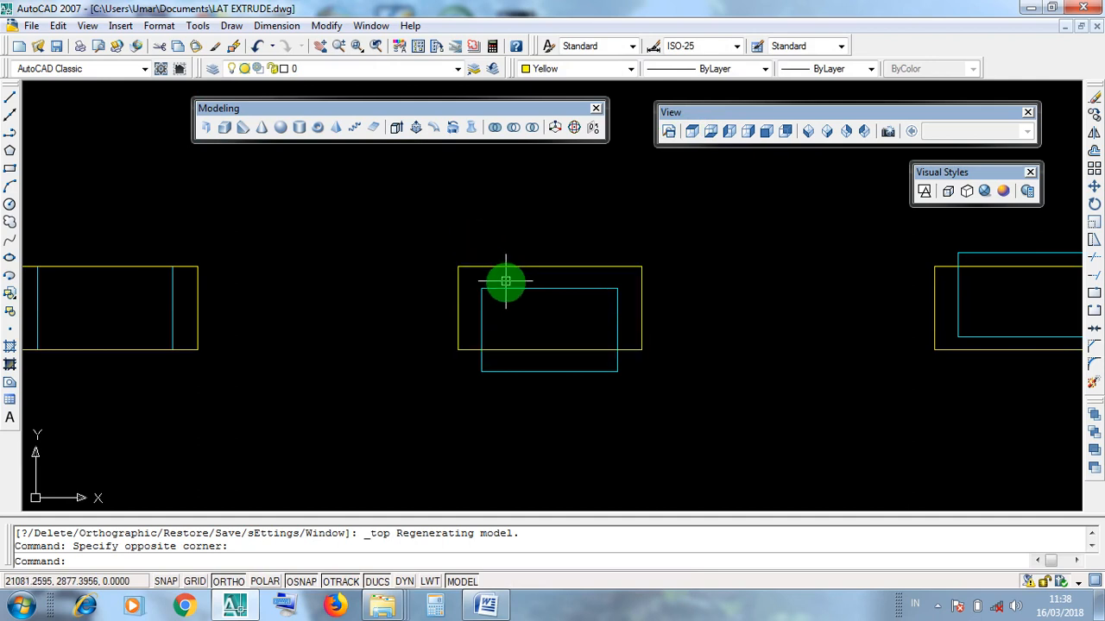
pyautogui.click(508, 288)
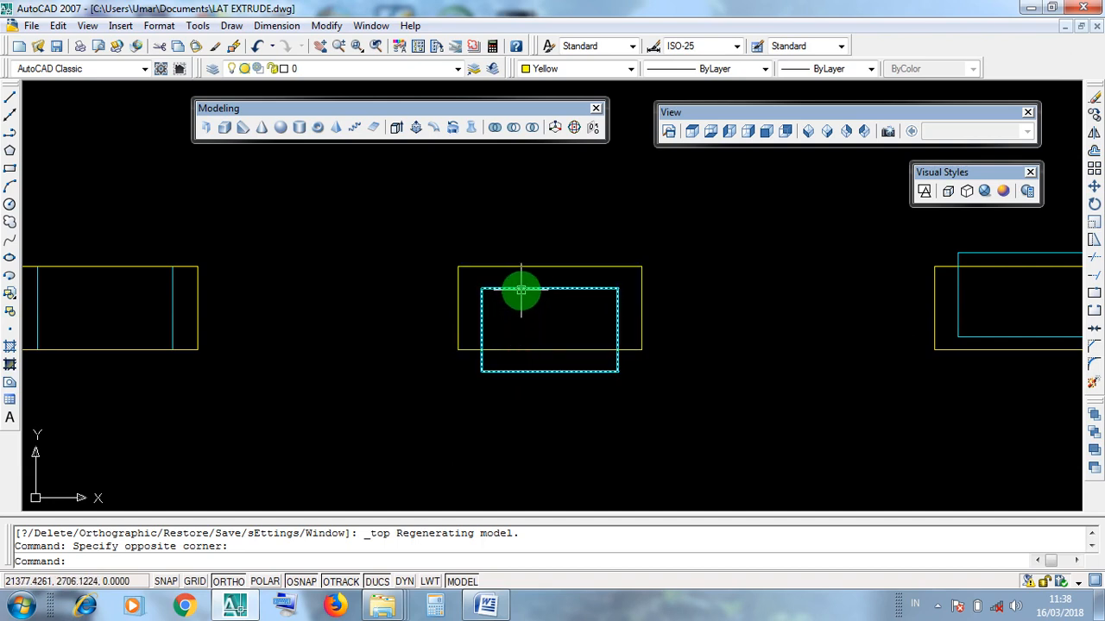
pyautogui.press('Escape')
pyautogui.click(526, 350)
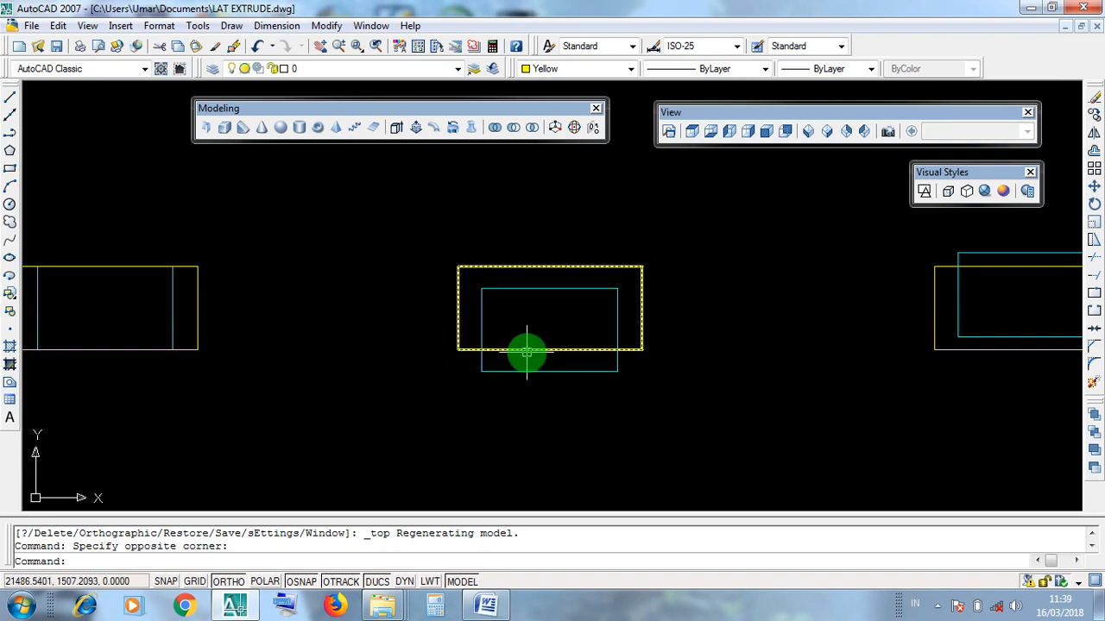
pyautogui.press('Escape')
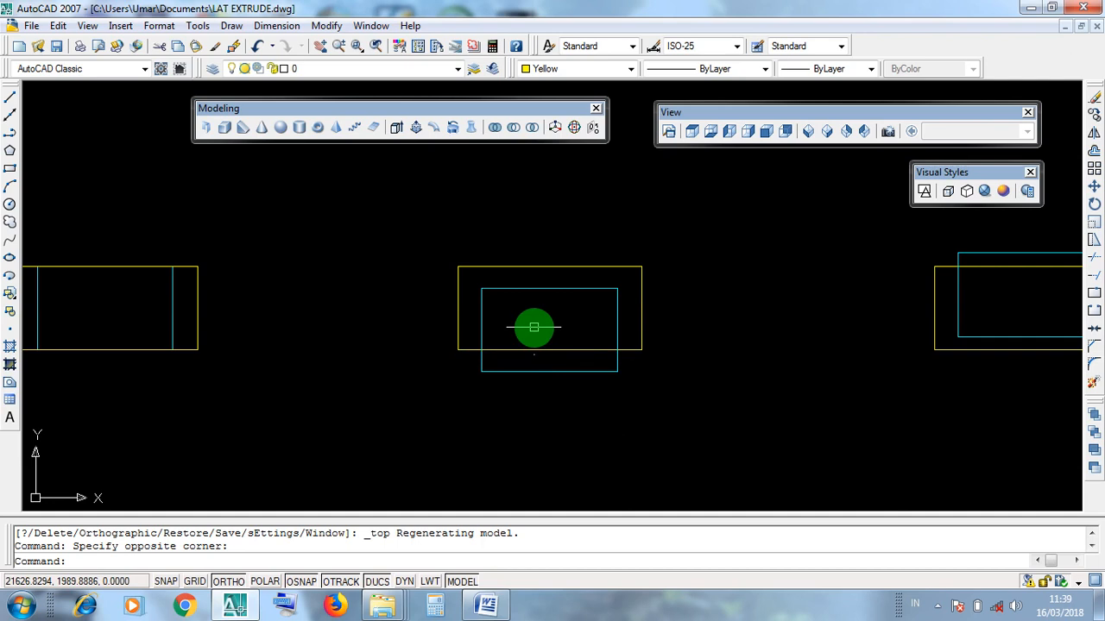
# - Return to the southeast isometric view, focused on the third pair of boxes
pyautogui.click(826, 131)
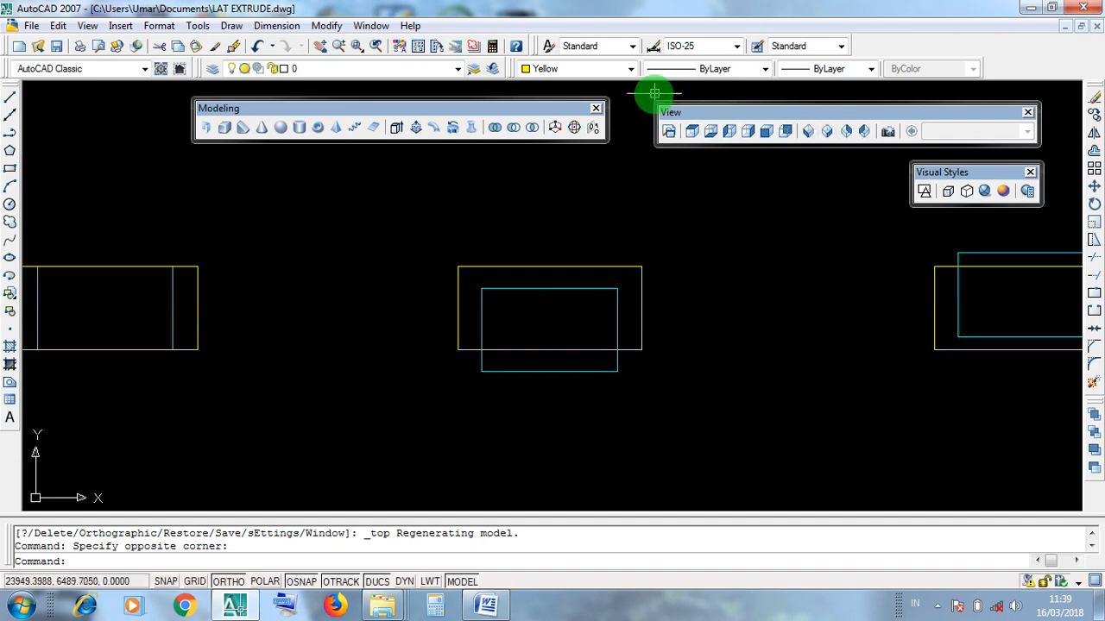
pyautogui.click(826, 131)
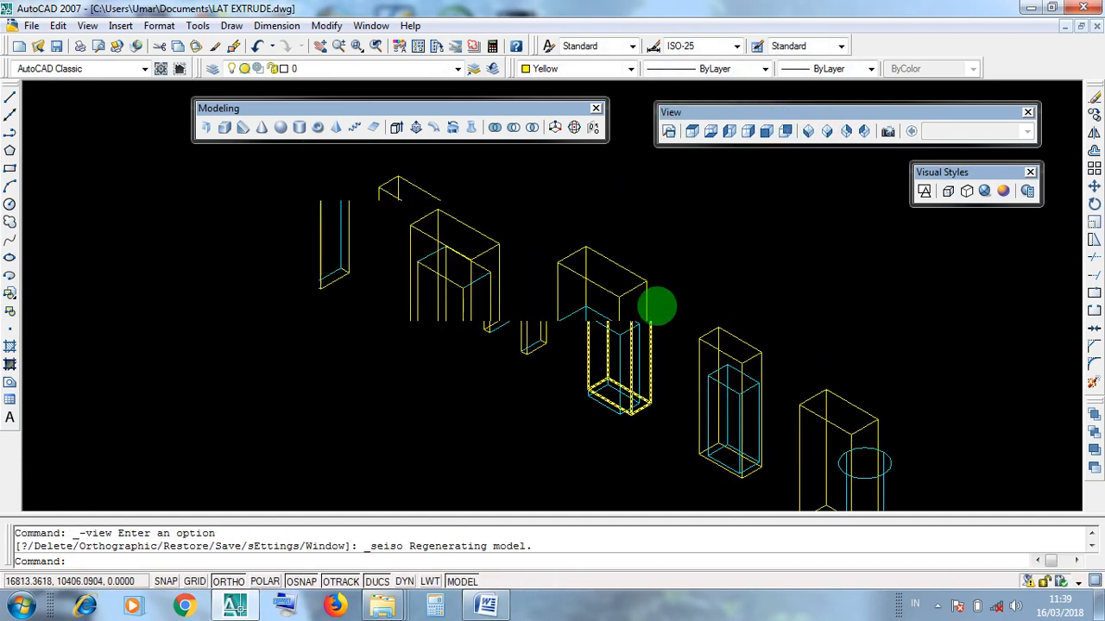
pyautogui.scroll(3, 656, 306)
pyautogui.moveTo(665, 308); pyautogui.dragTo(677, 287, button='middle')
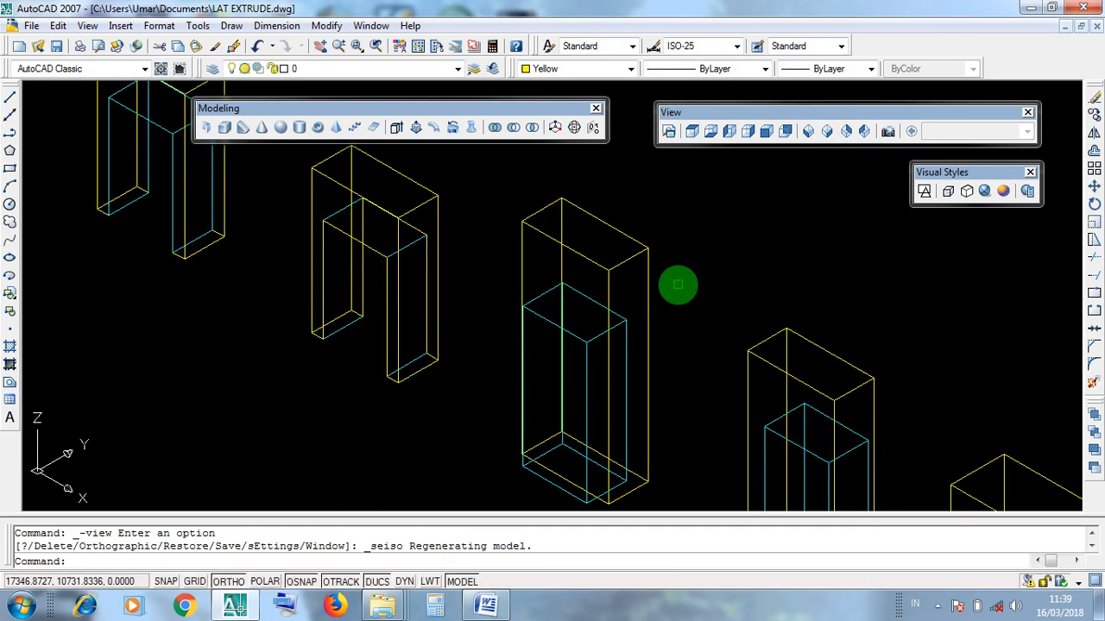
# - Subtract the cyan box from the yellow box of the third pair
pyautogui.click(513, 129)
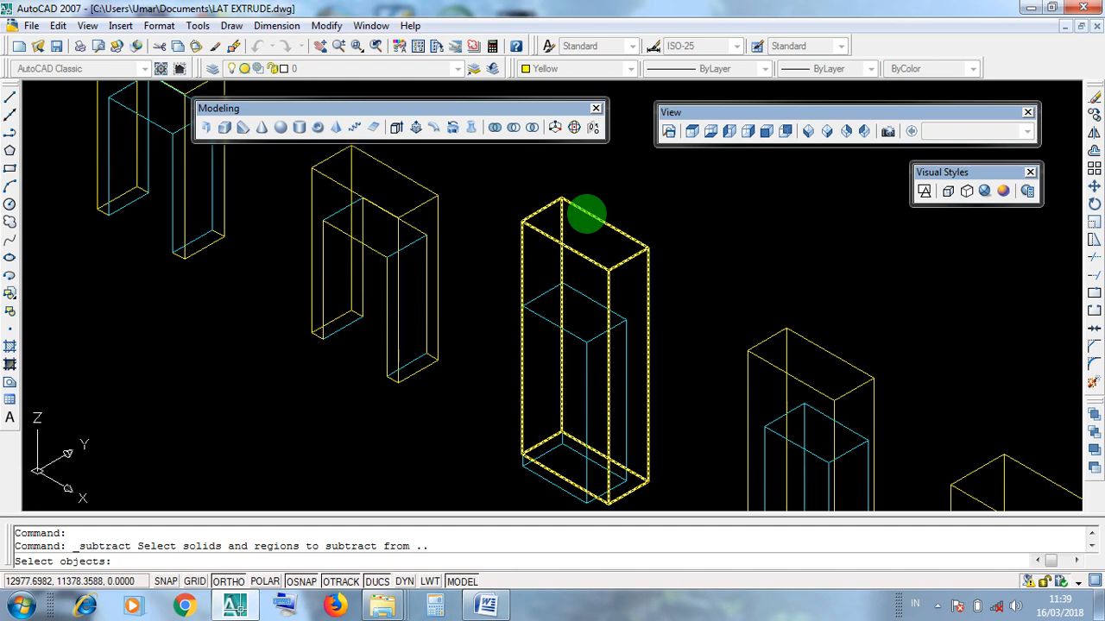
pyautogui.click(586, 214)
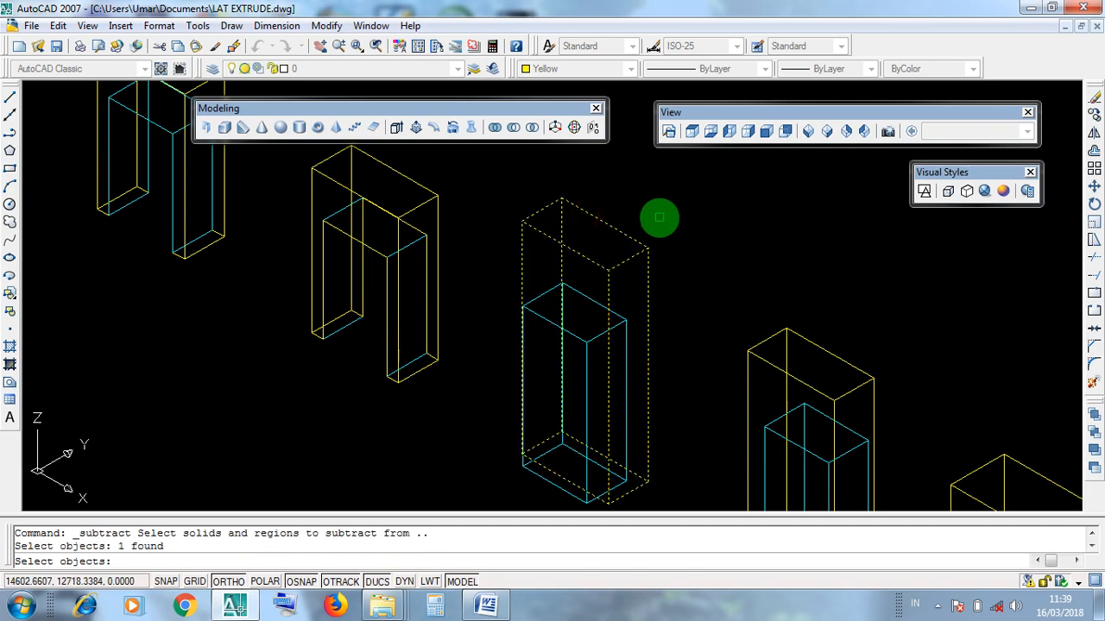
pyautogui.press('Return')
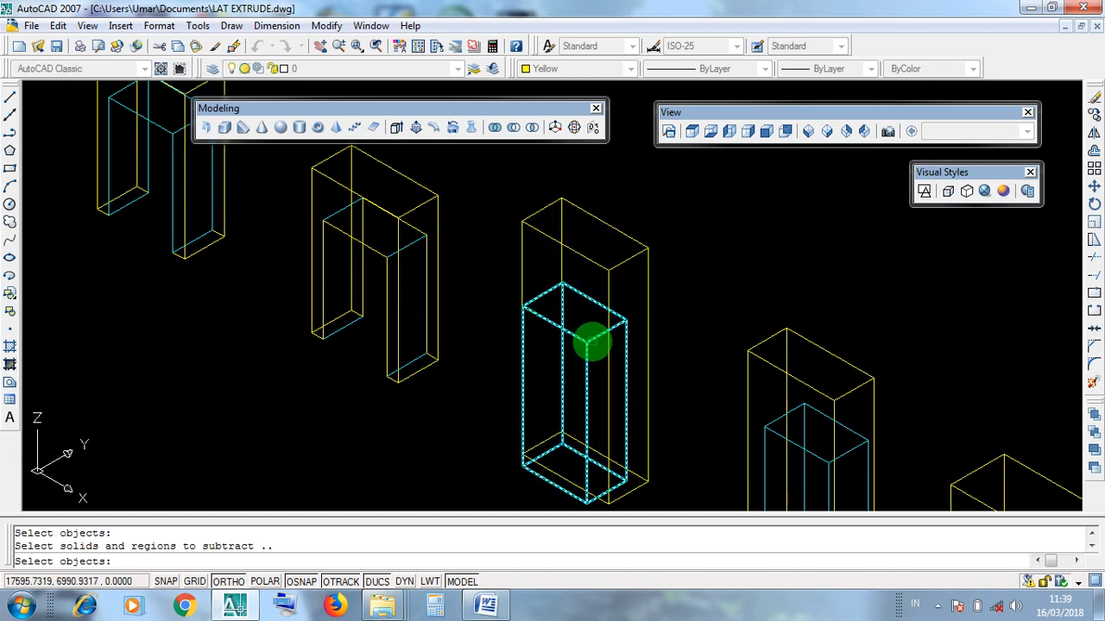
pyautogui.click(591, 343)
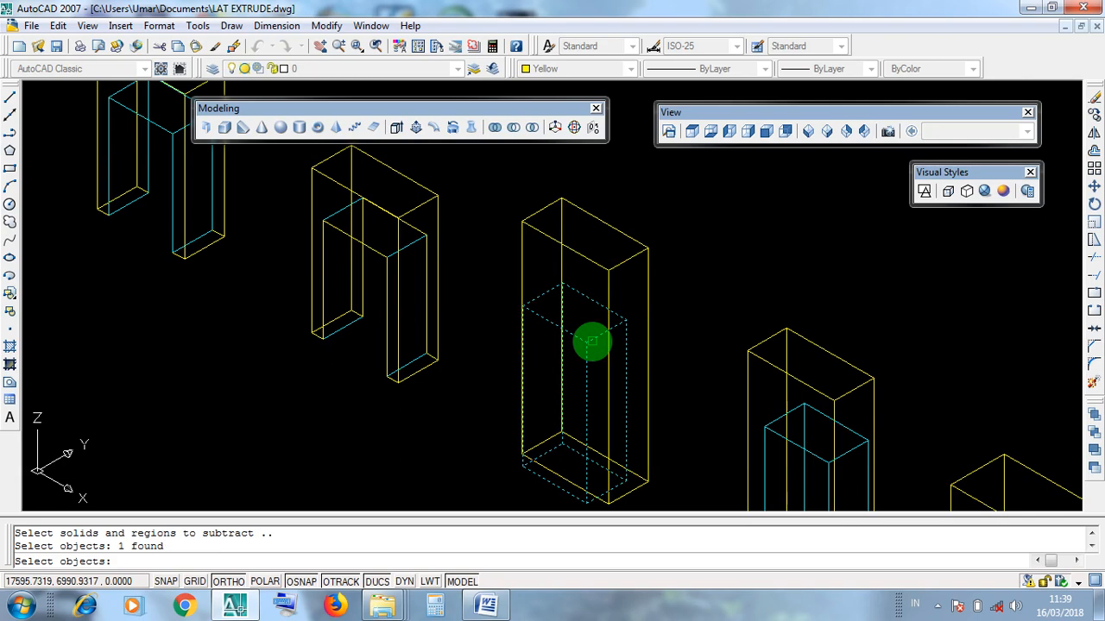
pyautogui.press('Return')
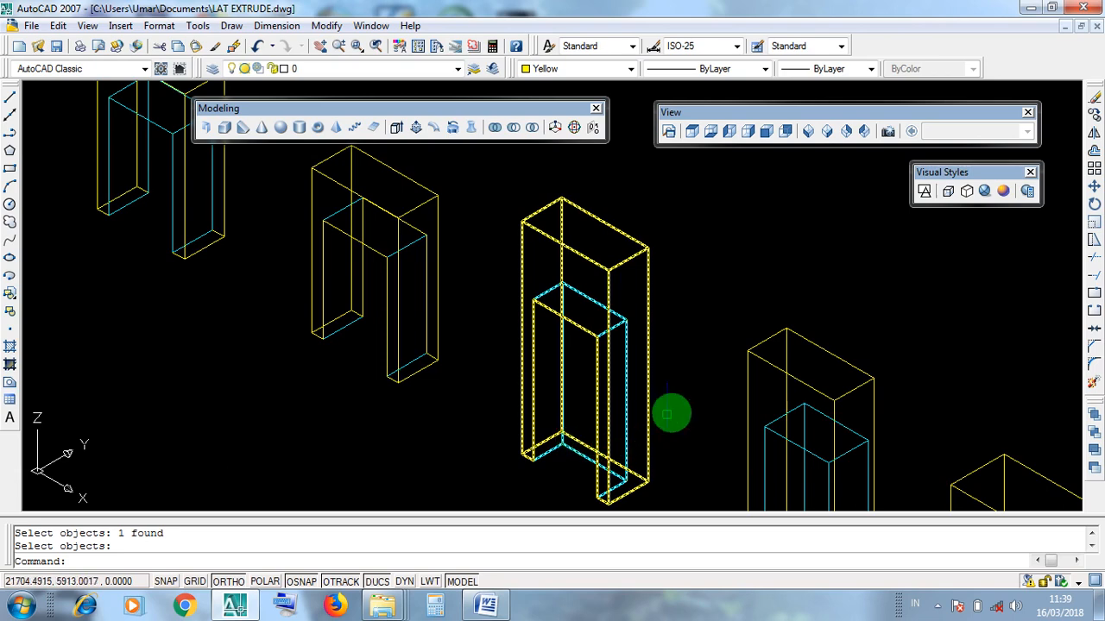
# - Inspect the third solid's recess in the Conceptual visual style, compare it with the second solid, and return to 2D Wireframe
pyautogui.moveTo(710, 396); pyautogui.dragTo(743, 359, button='middle')
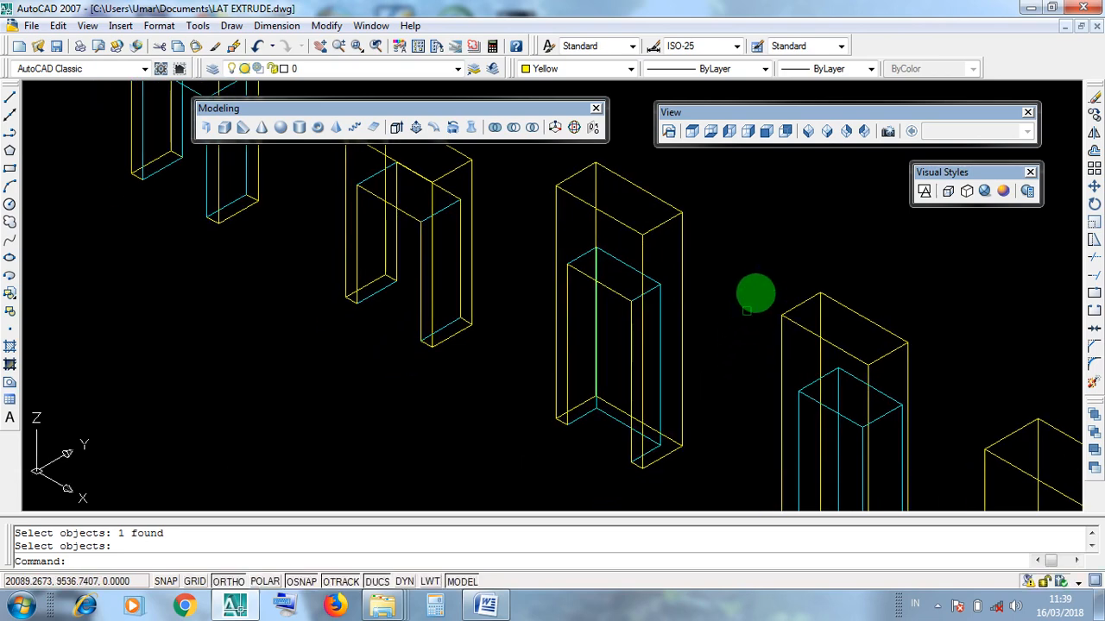
pyautogui.click(1002, 193)
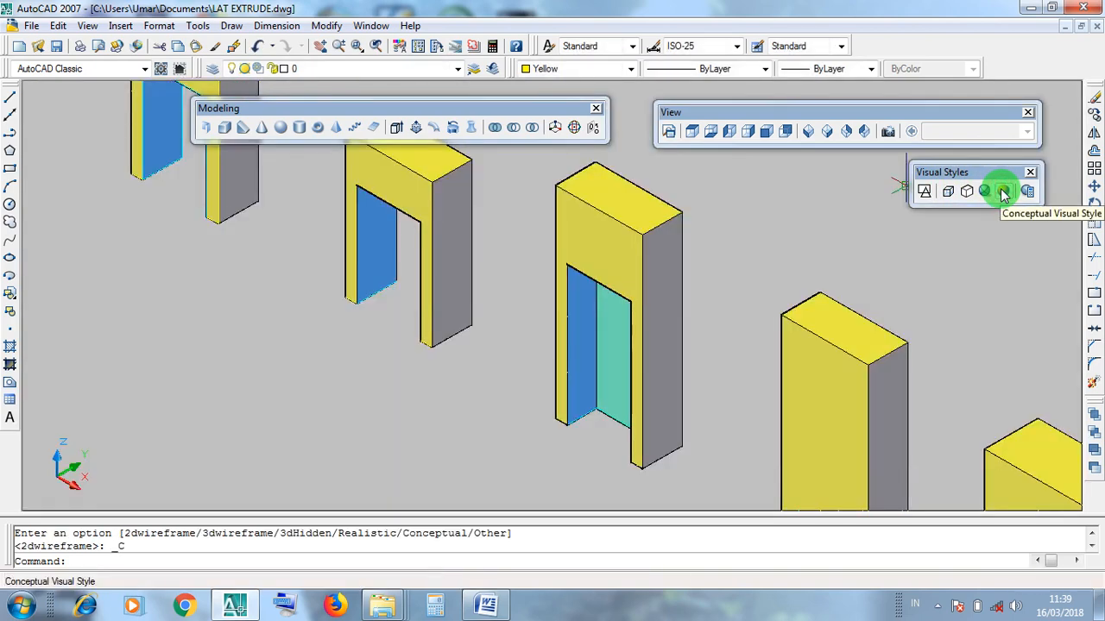
pyautogui.scroll(5, 562, 373)
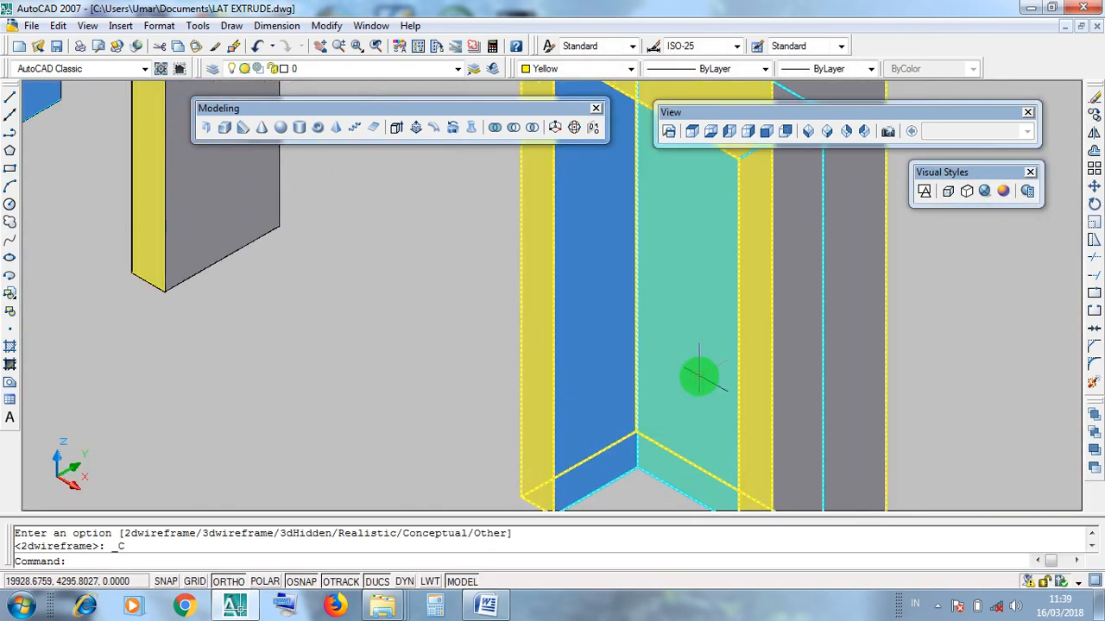
pyautogui.scroll(-4, 712, 369)
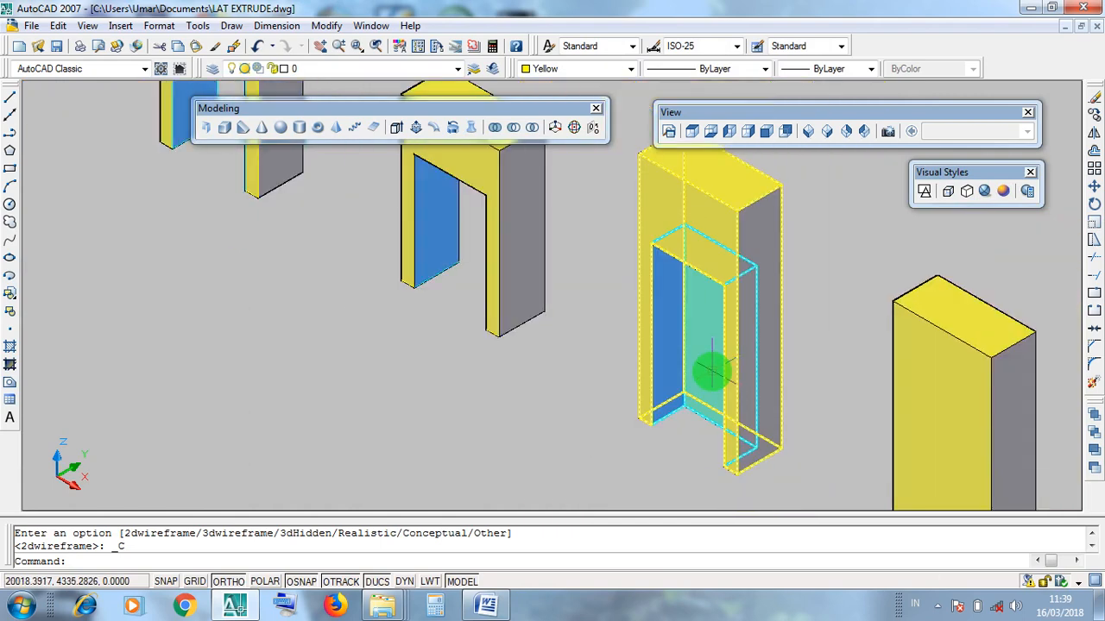
pyautogui.scroll(2, 587, 351)
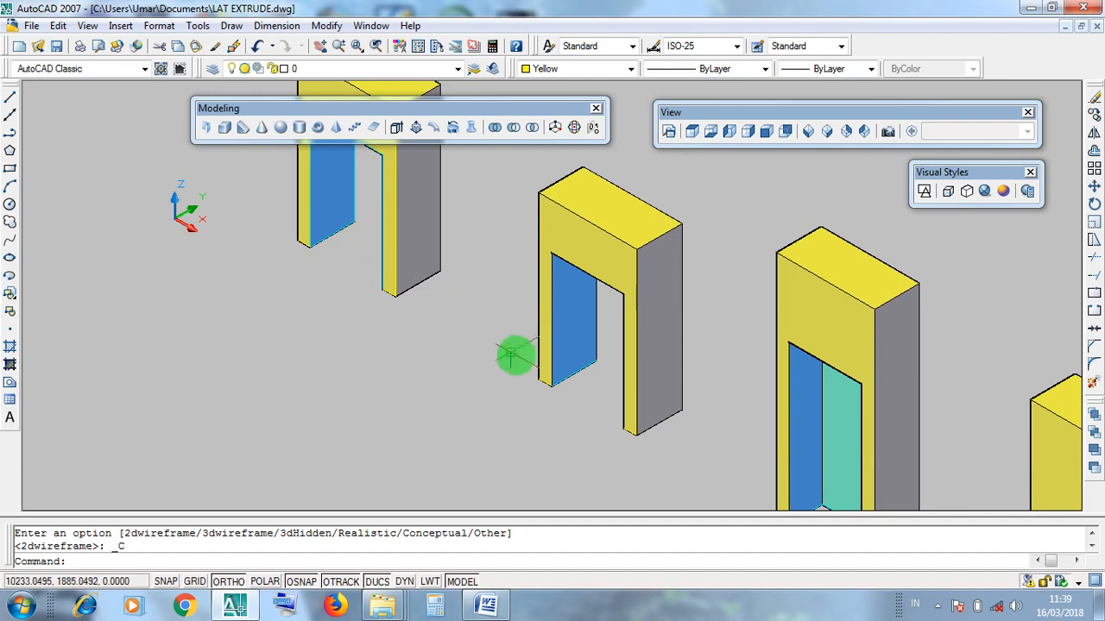
pyautogui.moveTo(512, 353); pyautogui.dragTo(454, 310, button='middle')
pyautogui.moveTo(743, 477); pyautogui.dragTo(717, 462, button='middle')
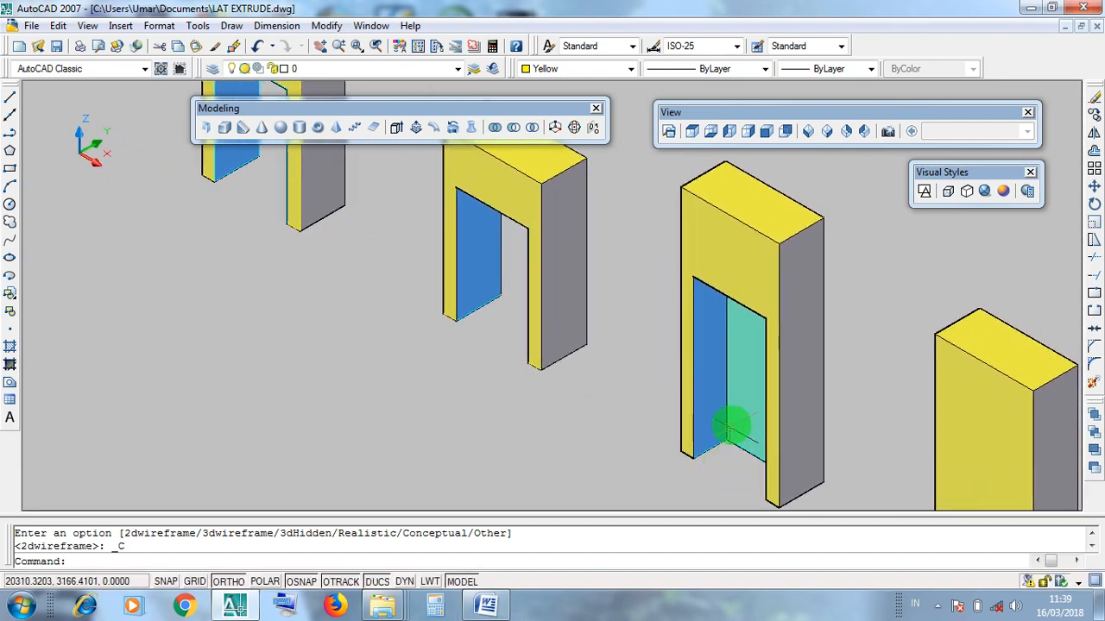
pyautogui.click(750, 410)
pyautogui.press('Escape')
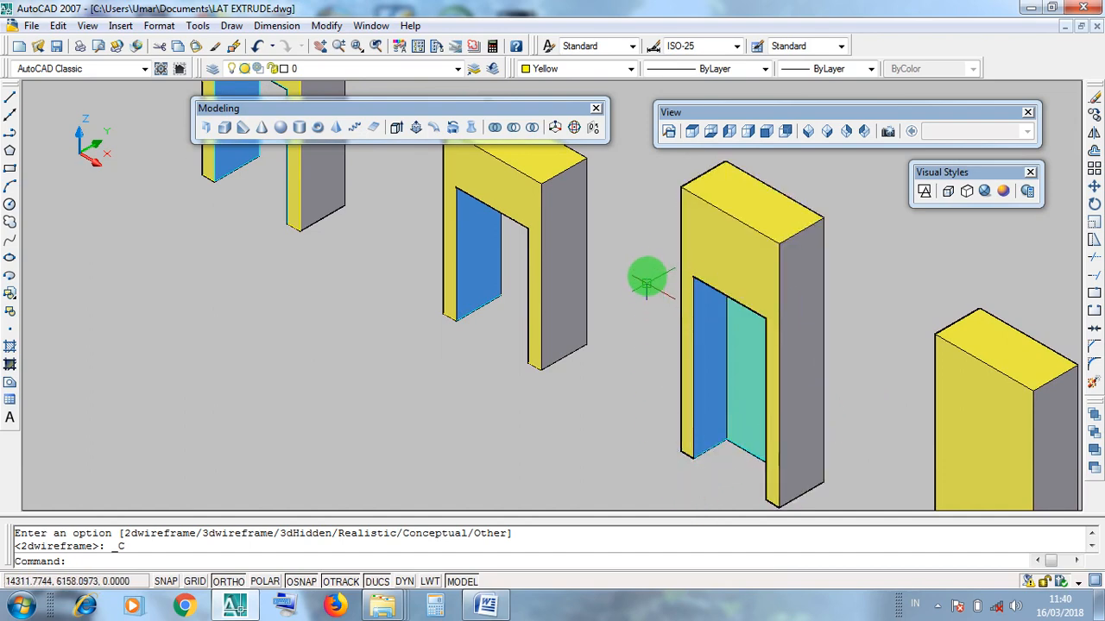
pyautogui.click(922, 192)
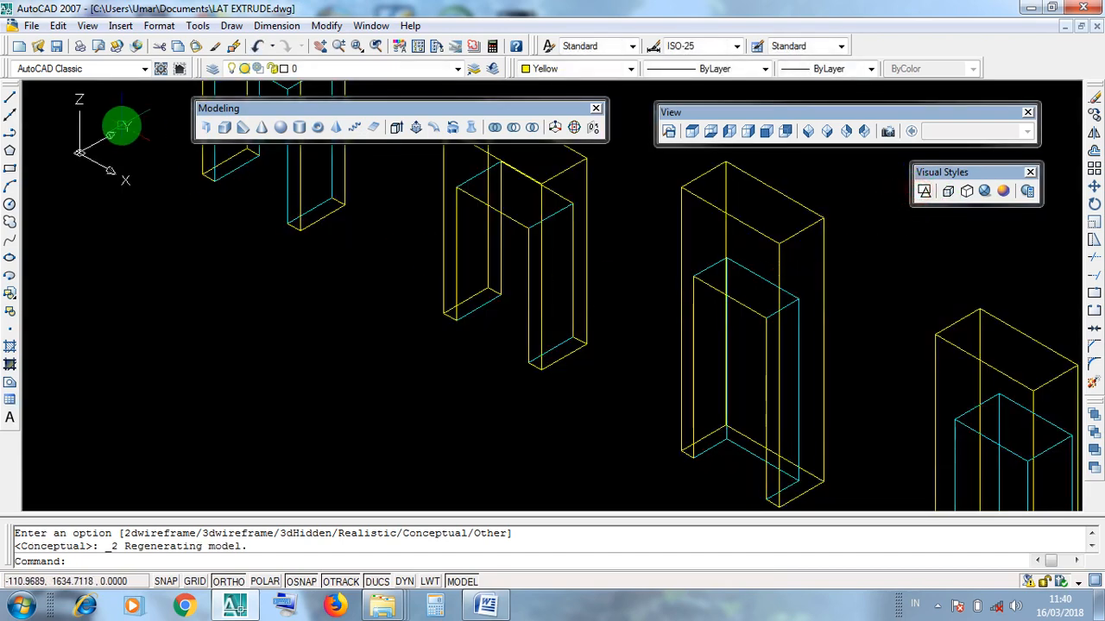
# - Undo the latest view changes and the subtraction of the third pair
pyautogui.click(254, 50)
pyautogui.click(255, 51)
pyautogui.click(254, 50)
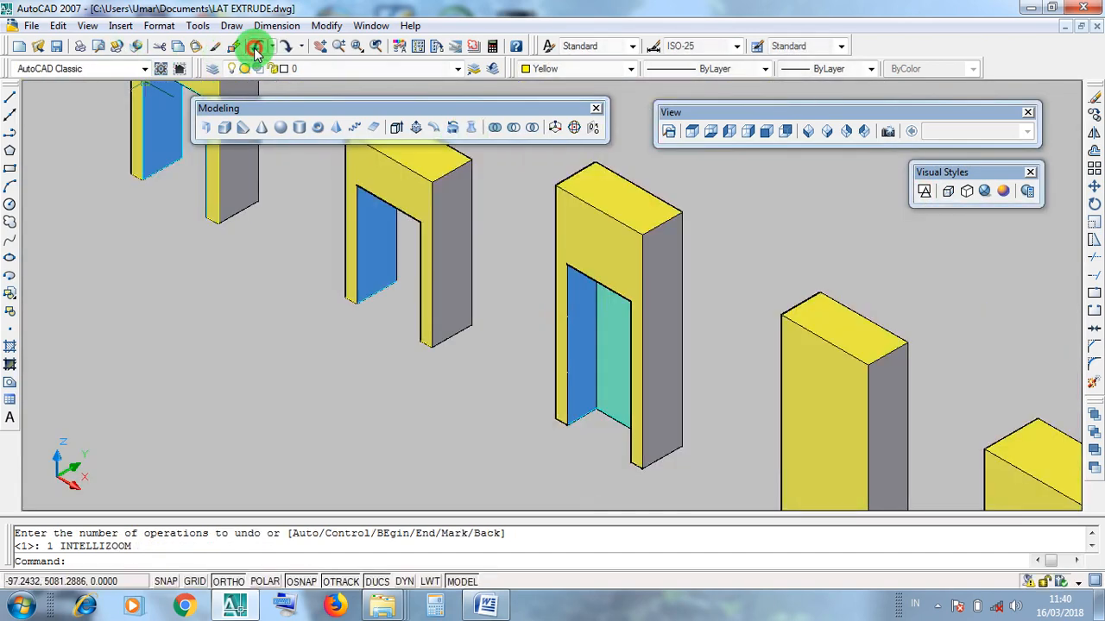
pyautogui.click(256, 51)
pyautogui.click(256, 51)
pyautogui.click(255, 51)
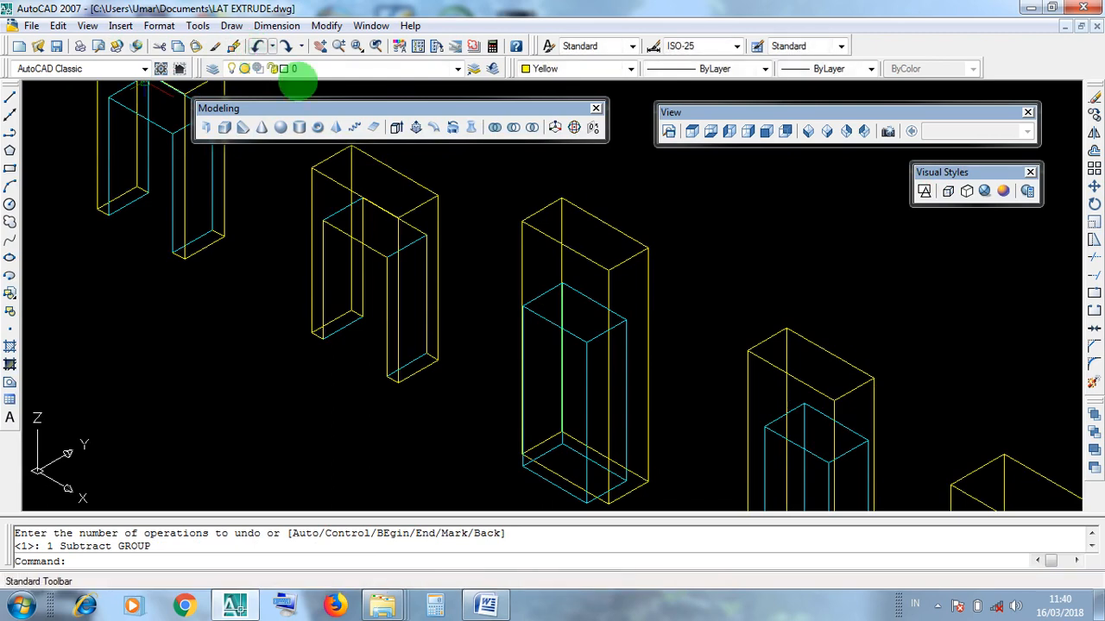
# - Examine up close how the base of the third pair's cyan box lies against the yellow box
pyautogui.scroll(3, 637, 413)
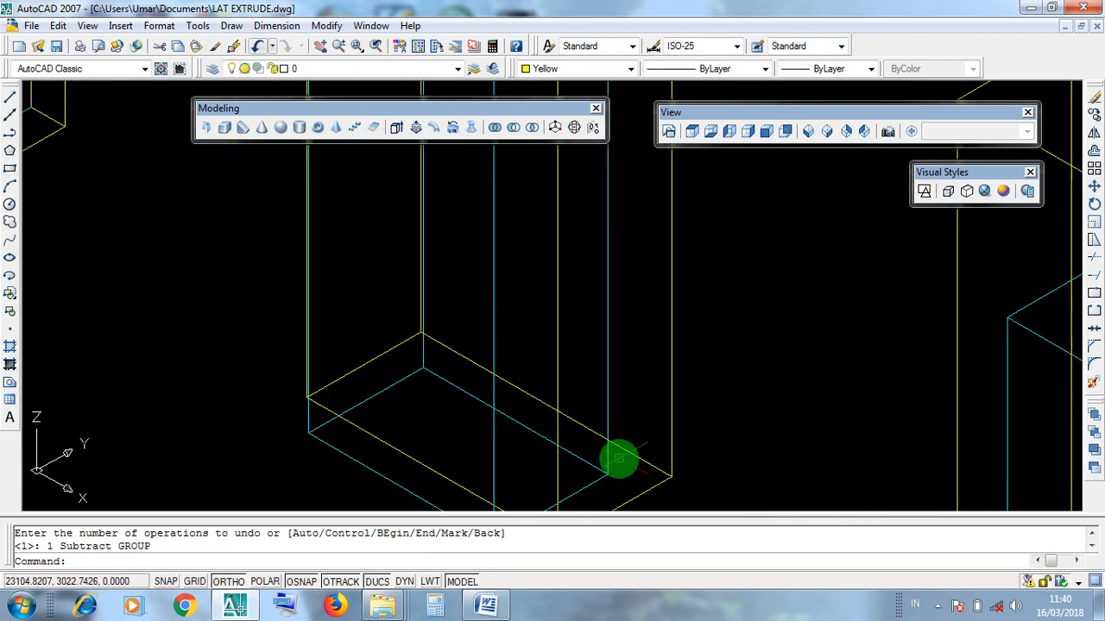
pyautogui.scroll(-2, 611, 464)
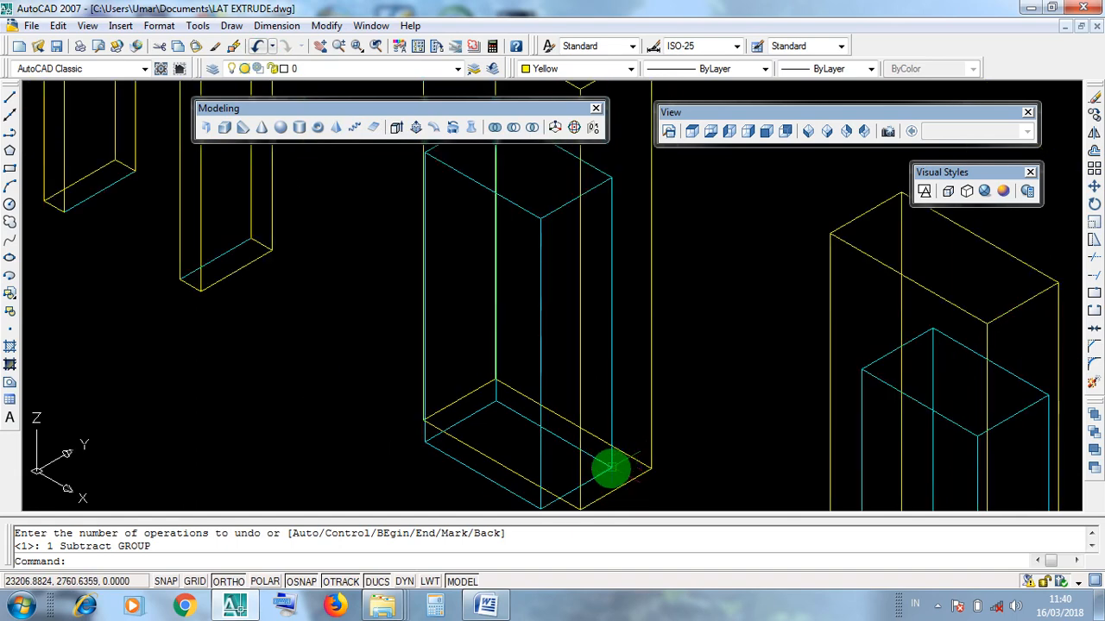
pyautogui.scroll(3, 623, 453)
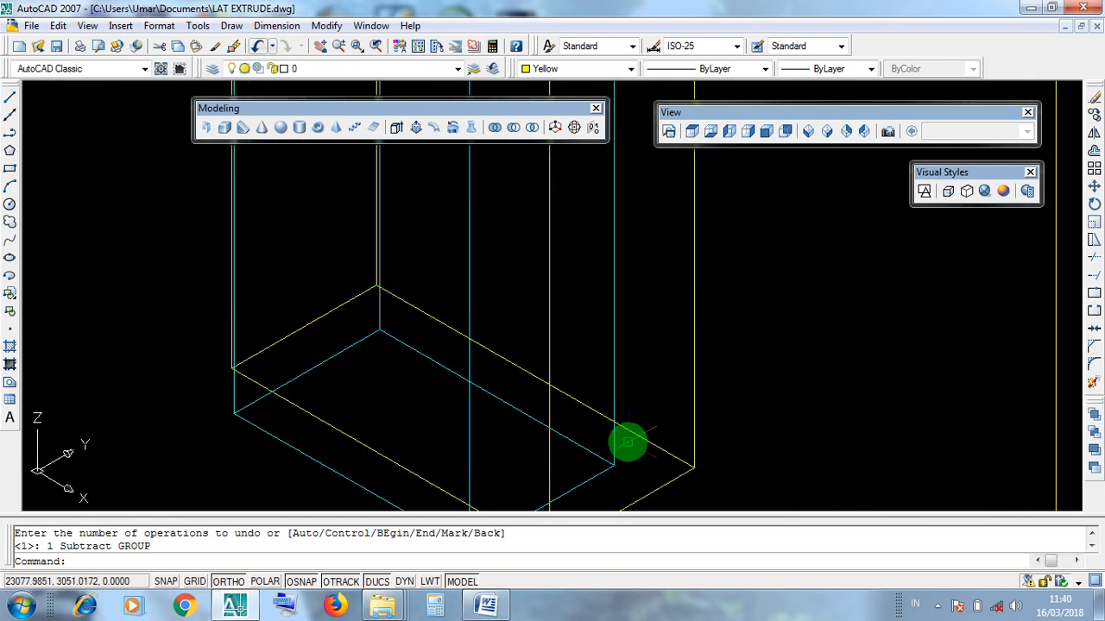
pyautogui.scroll(-2, 628, 444)
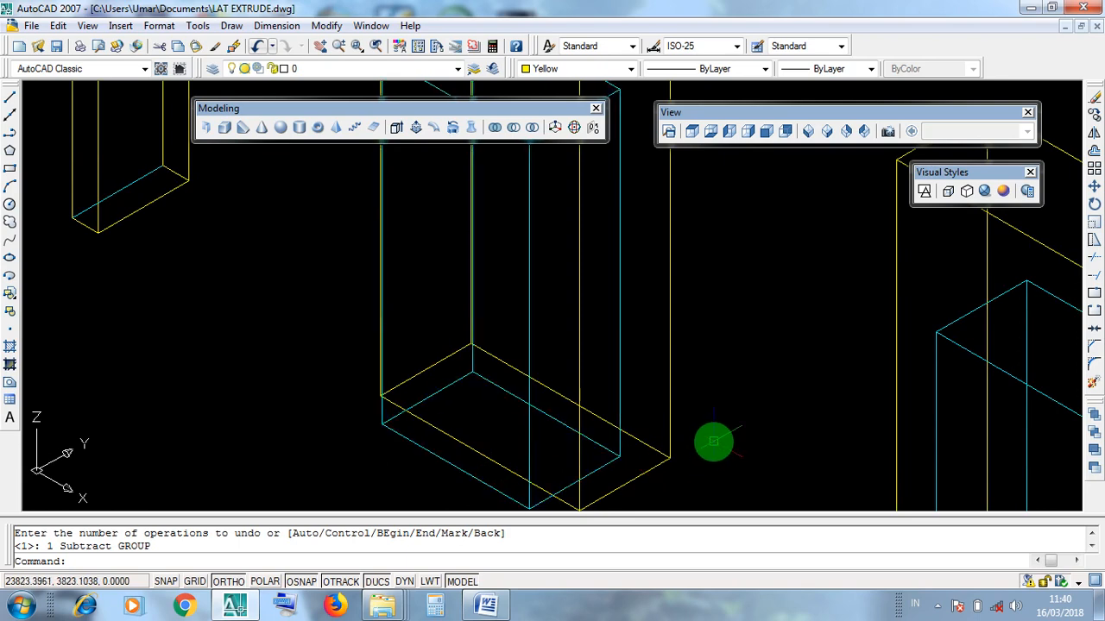
pyautogui.scroll(3, 656, 443)
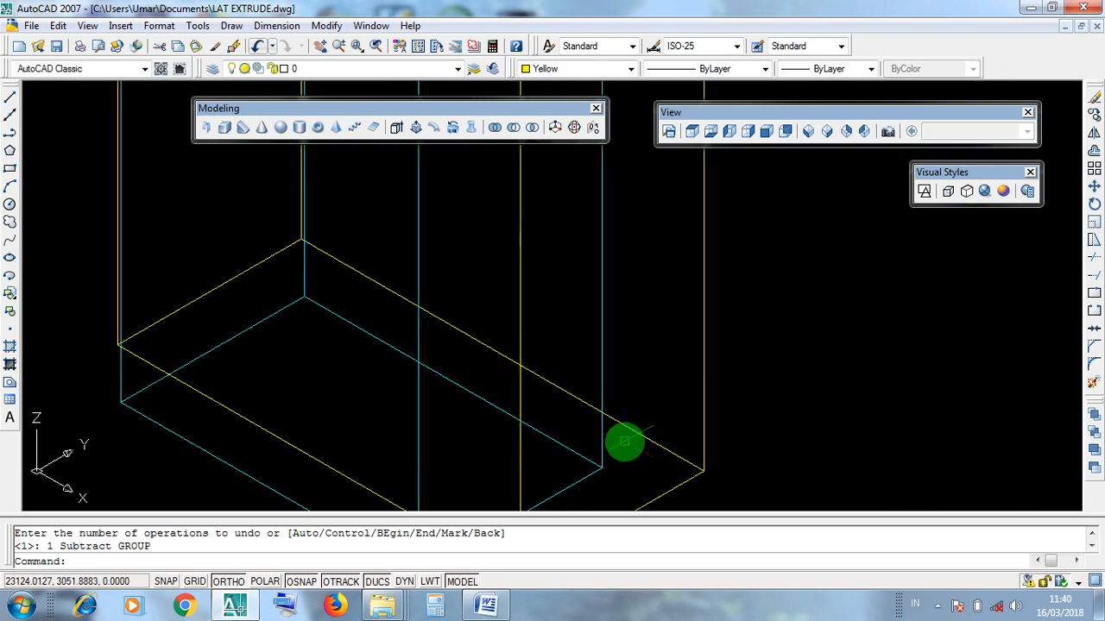
# - Examine in Top view how the third pair's cyan box overlaps the yellow box, and return to the SE Isometric view
pyautogui.scroll(-4, 625, 442)
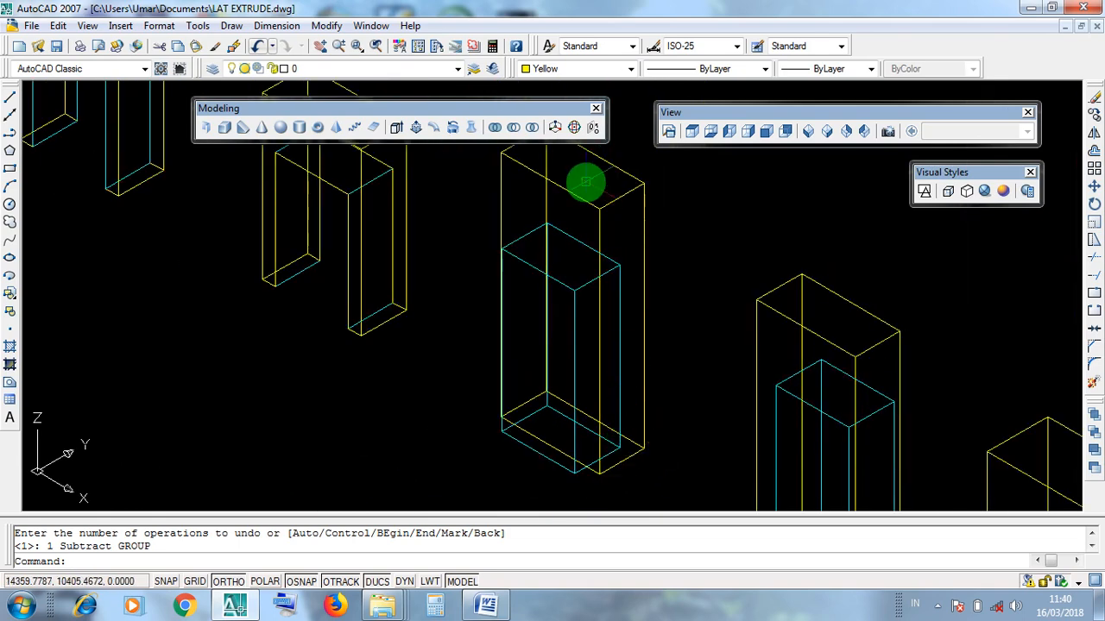
pyautogui.click(691, 132)
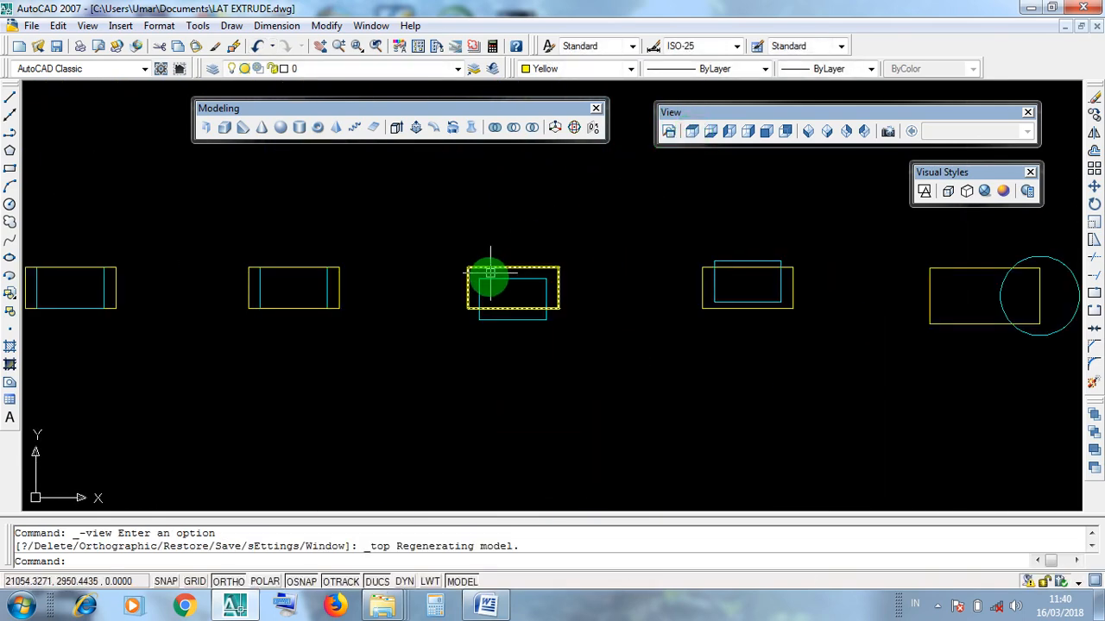
pyautogui.scroll(5, 491, 268)
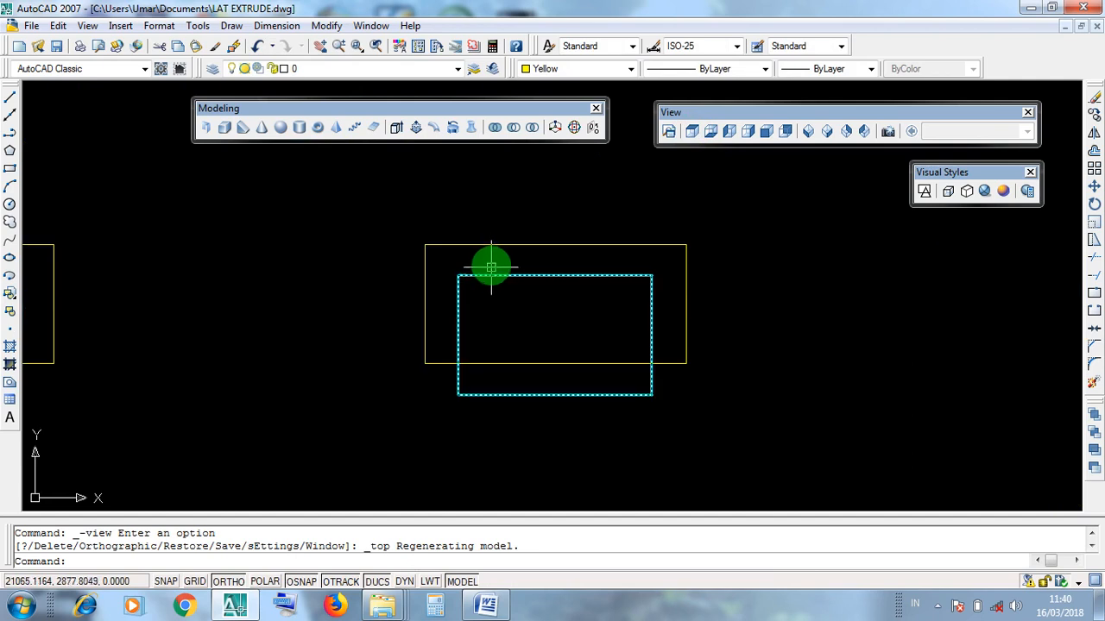
pyautogui.click(551, 275)
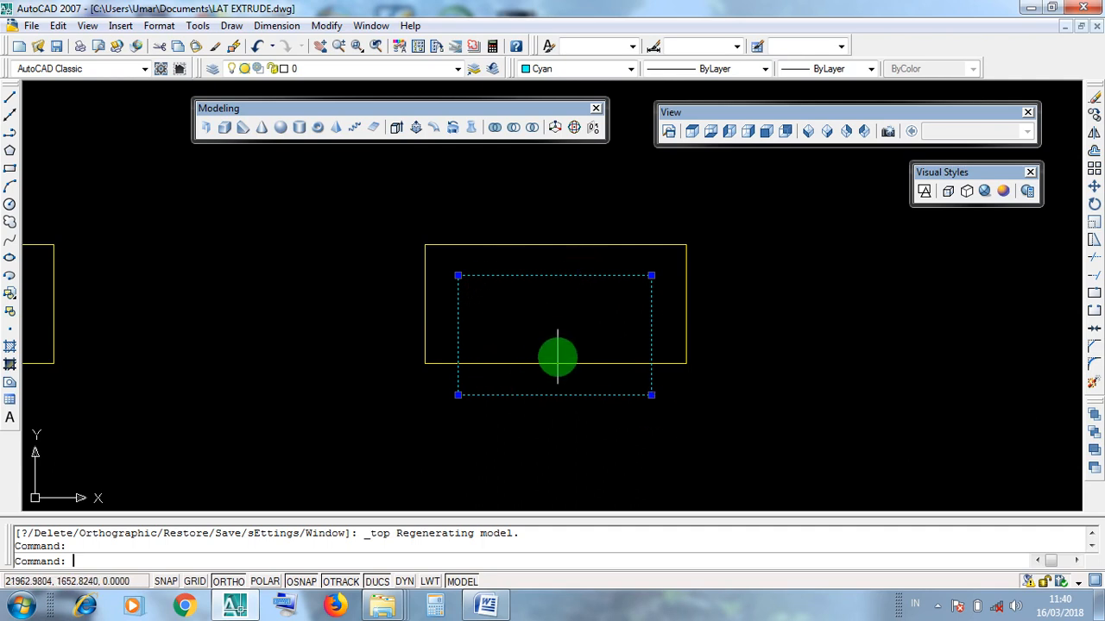
pyautogui.press('Escape')
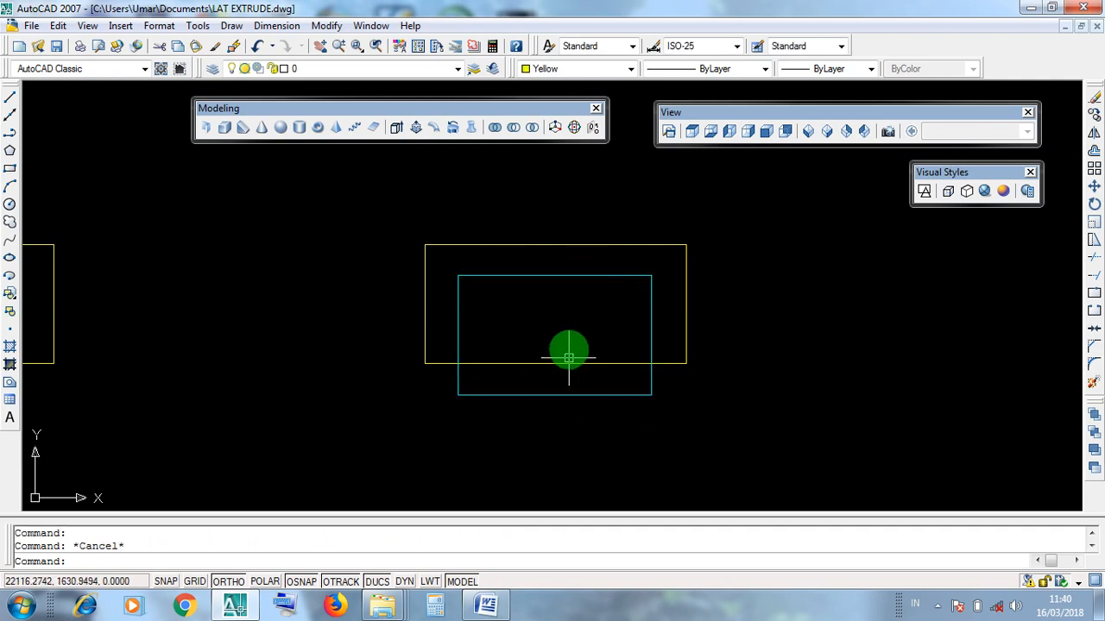
pyautogui.click(829, 136)
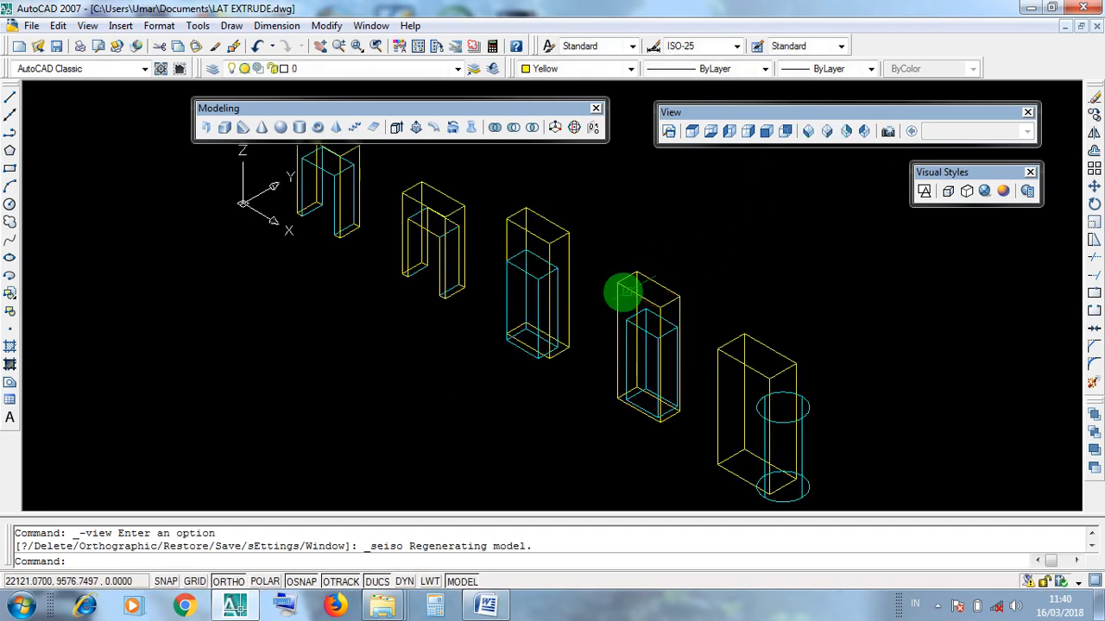
# - Subtract the third pair's cyan box from its yellow box again
pyautogui.scroll(4, 553, 232)
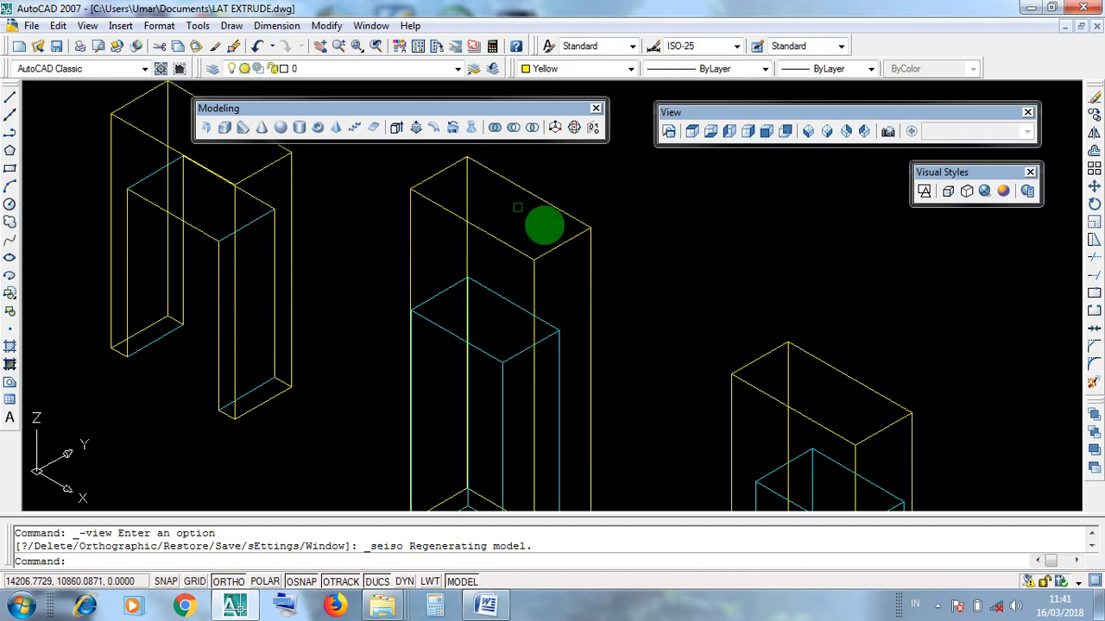
pyautogui.scroll(-2, 631, 328)
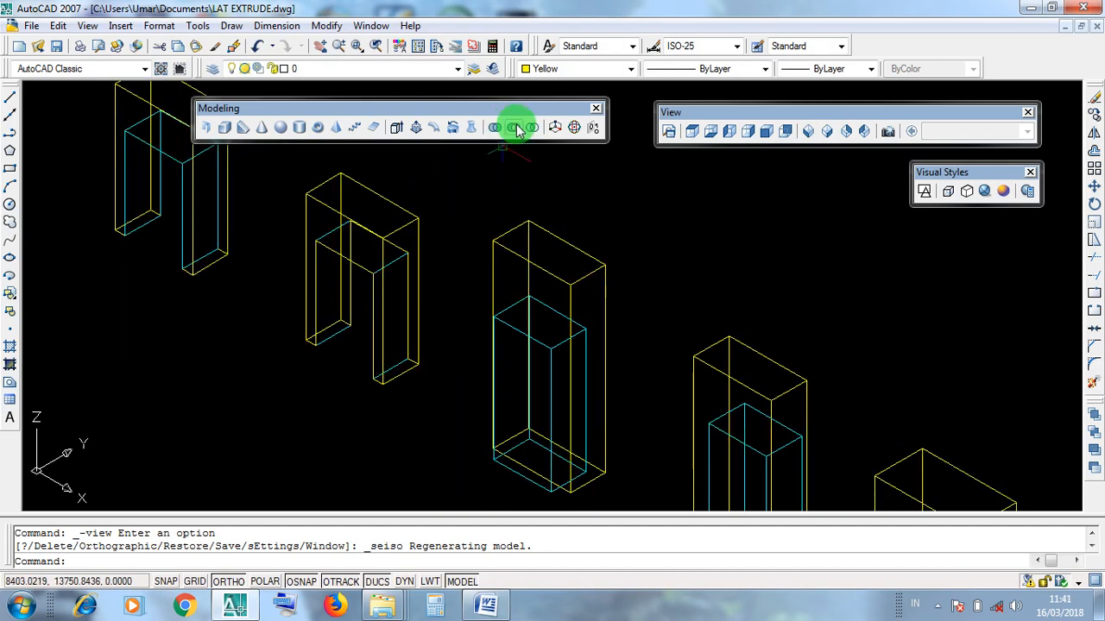
pyautogui.click(518, 130)
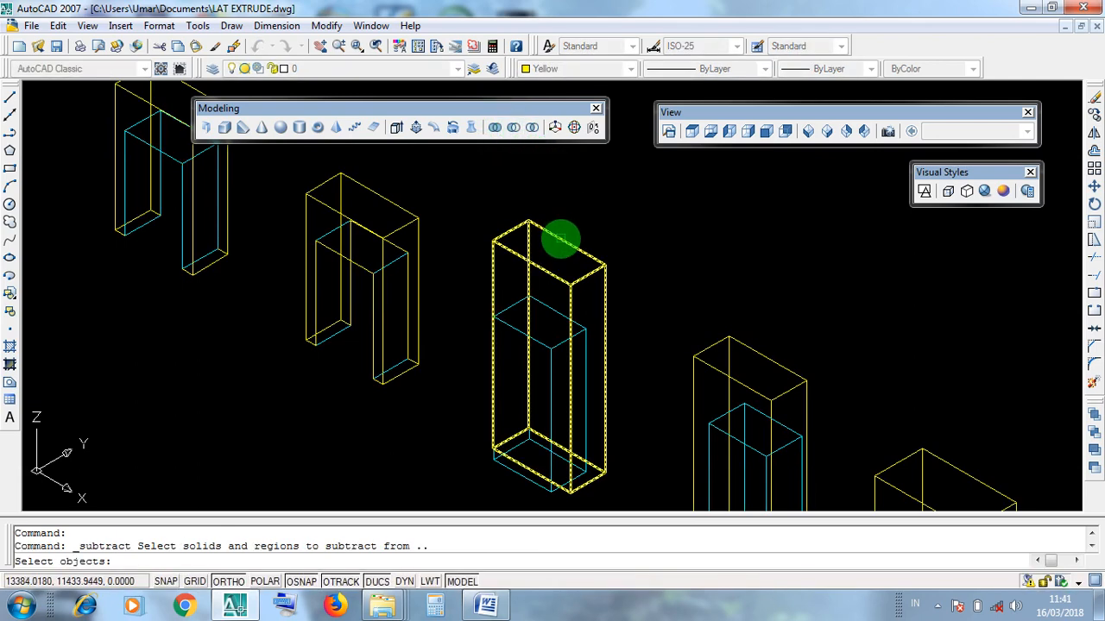
pyautogui.click(560, 241)
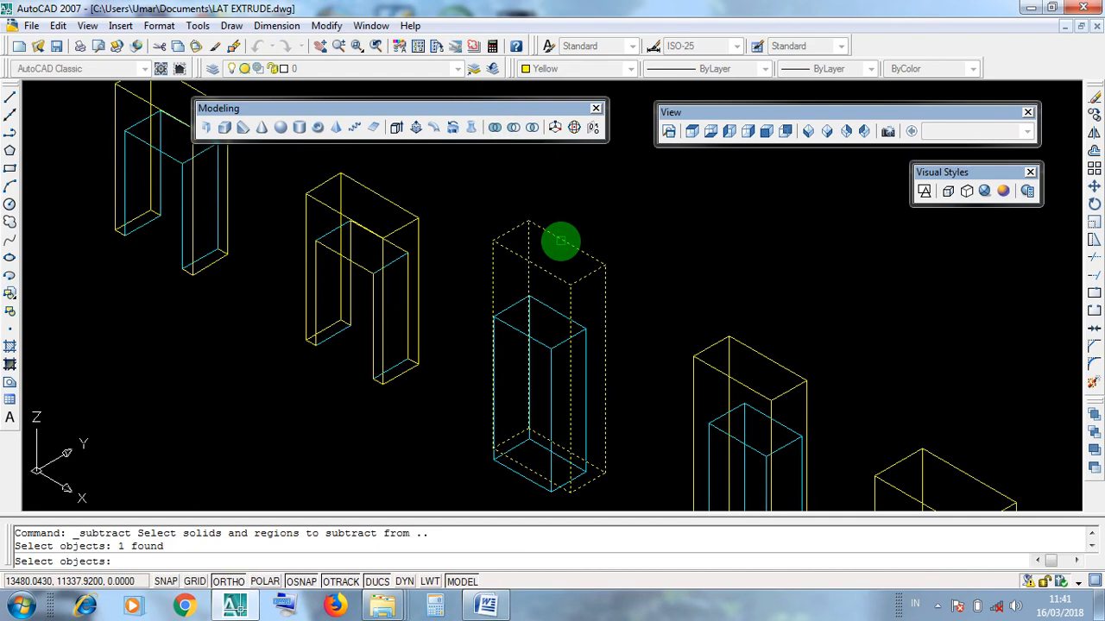
pyautogui.press('Return')
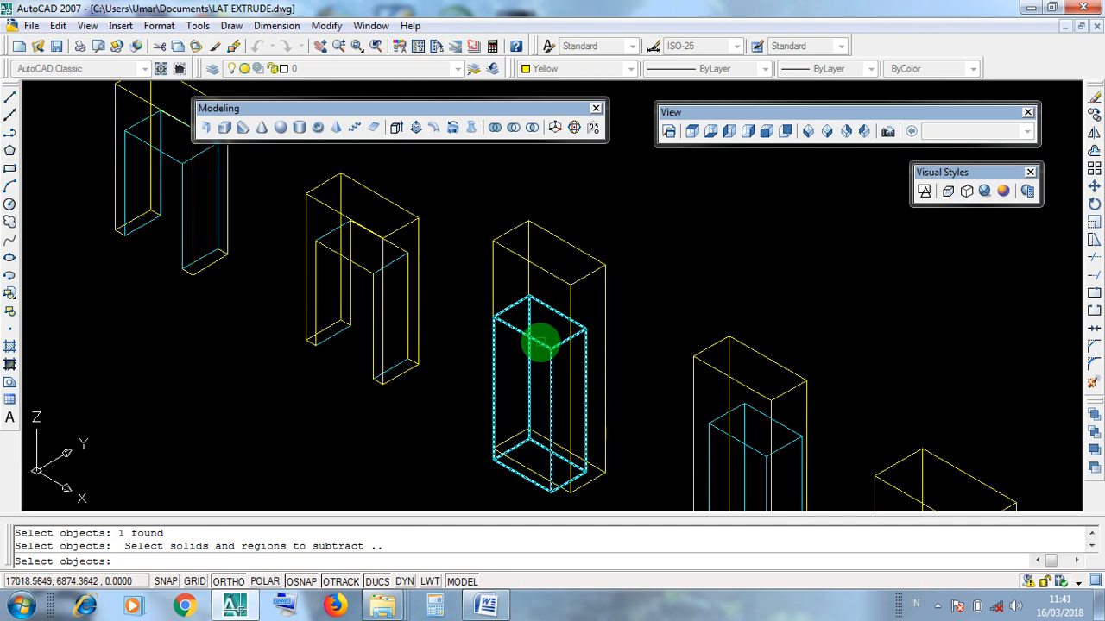
pyautogui.click(540, 342)
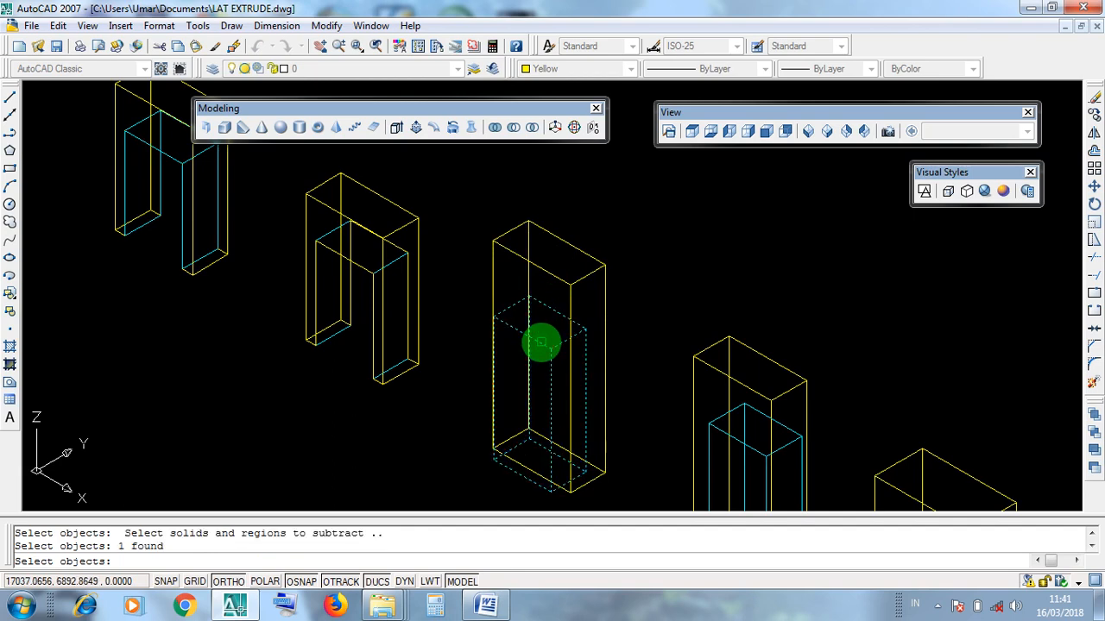
pyautogui.press('Return')
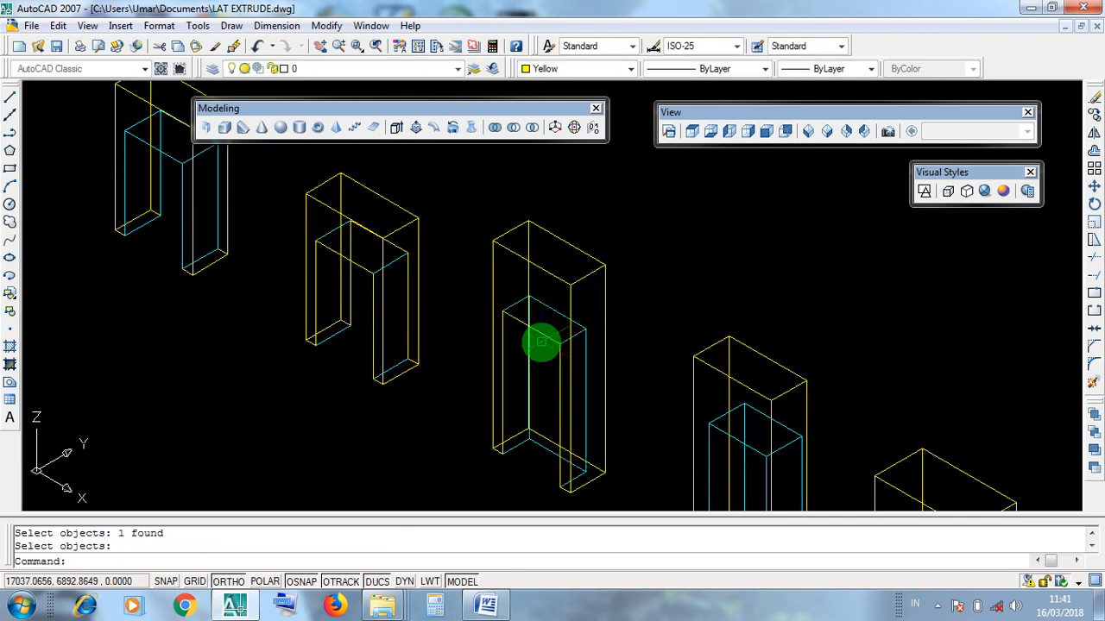
# - Inspect the base of the third solid's opening up close, and compare it with the uncut fourth pair
pyautogui.scroll(5, 538, 457)
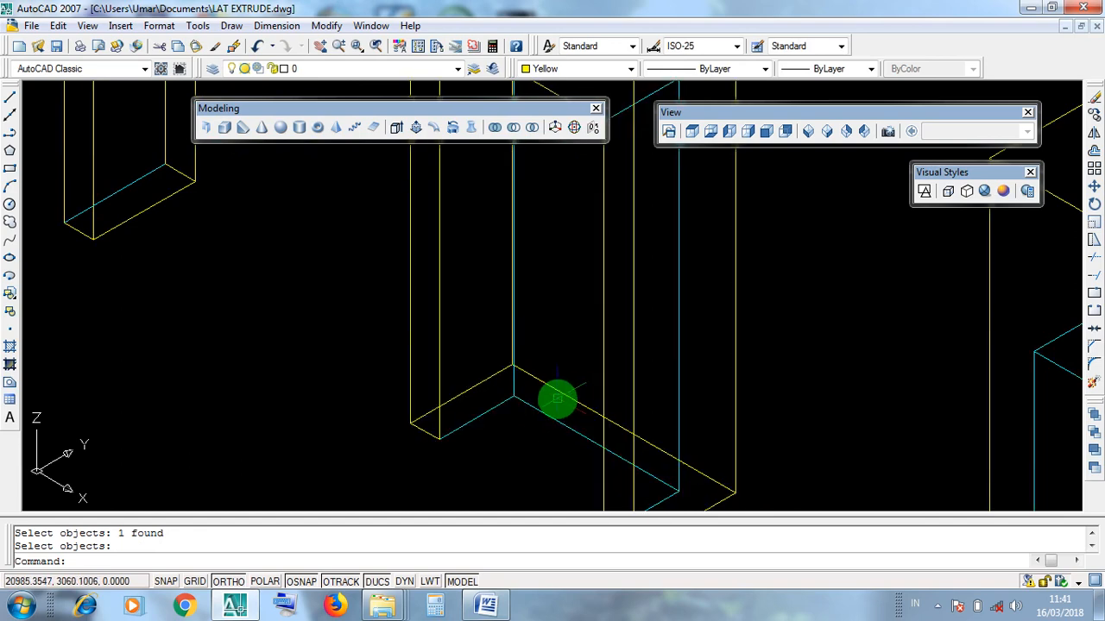
pyautogui.scroll(-4, 549, 390)
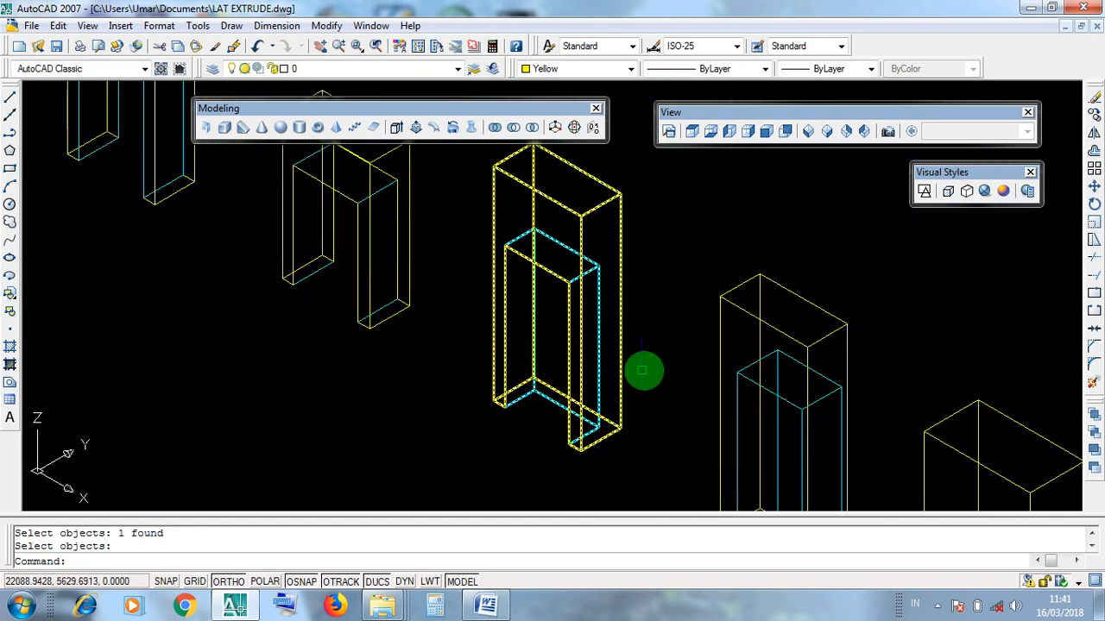
pyautogui.moveTo(671, 396); pyautogui.dragTo(596, 264, button='middle')
pyautogui.moveTo(694, 317); pyautogui.dragTo(646, 355, button='middle')
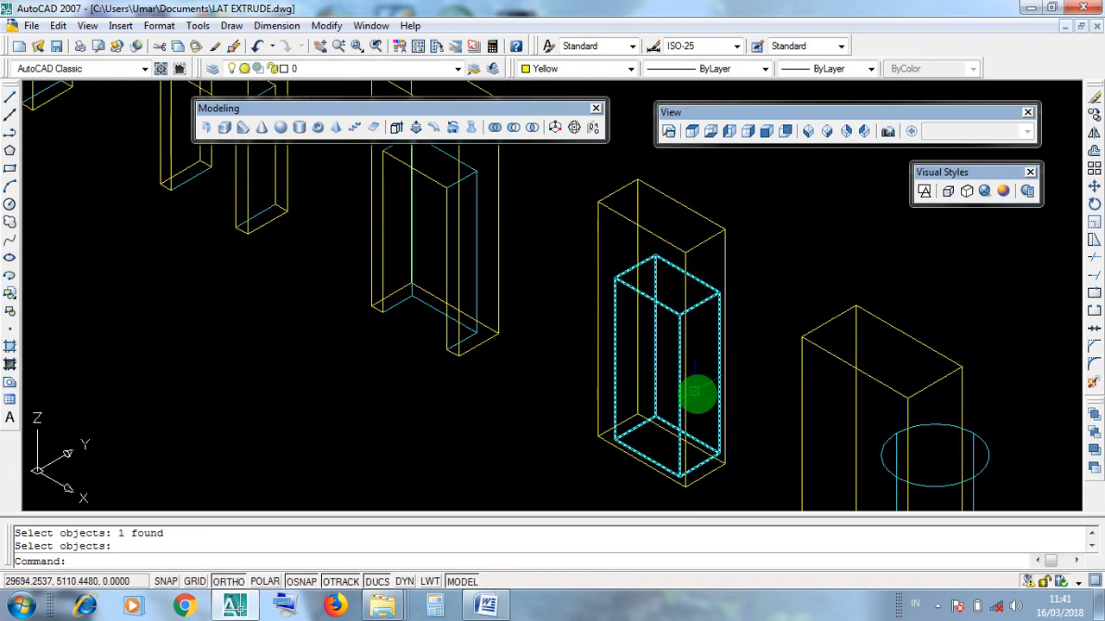
pyautogui.moveTo(698, 393); pyautogui.dragTo(687, 397, button='middle')
pyautogui.scroll(-5, 687, 397)
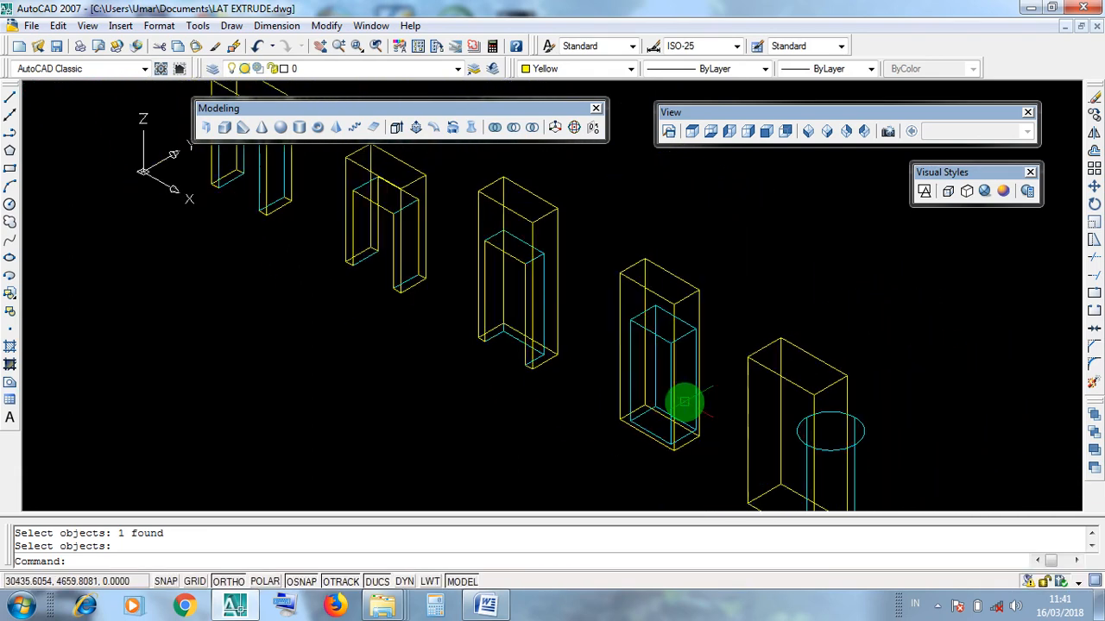
pyautogui.scroll(5, 681, 394)
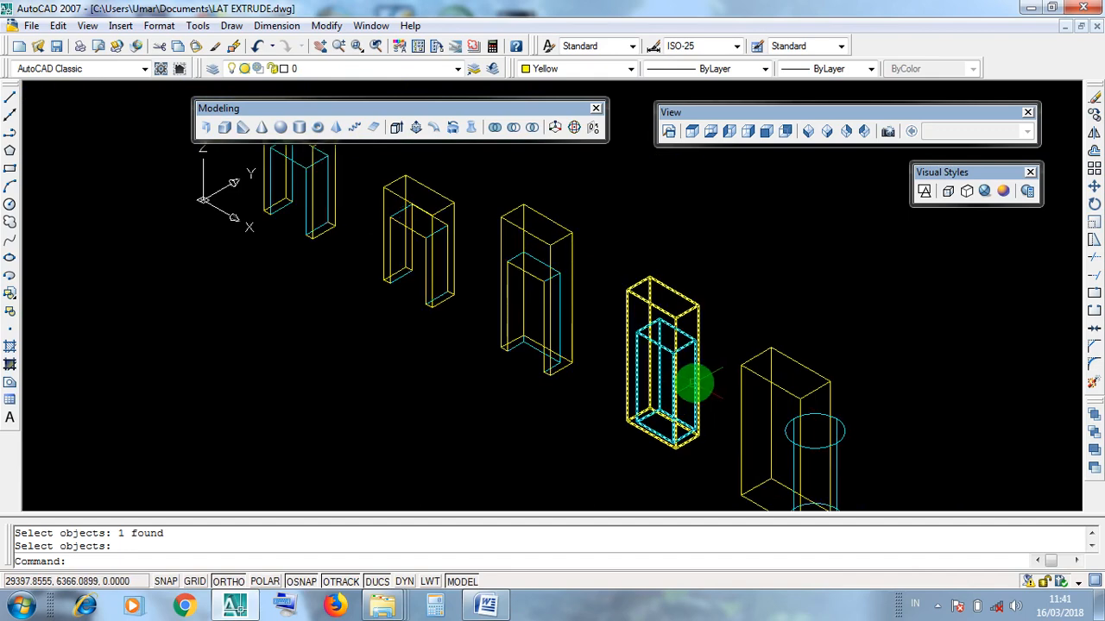
# - Examine in Top view how the fourth pair's cyan box overlaps the yellow box, and return to the SE Isometric view
pyautogui.click(691, 131)
pyautogui.scroll(4, 785, 266)
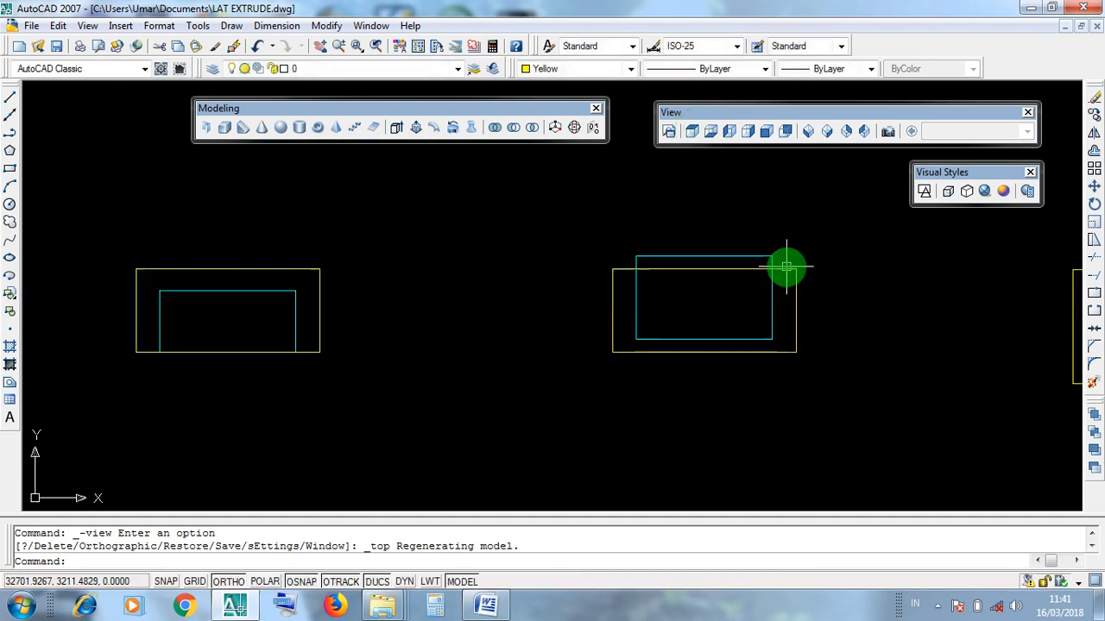
pyautogui.click(492, 197)
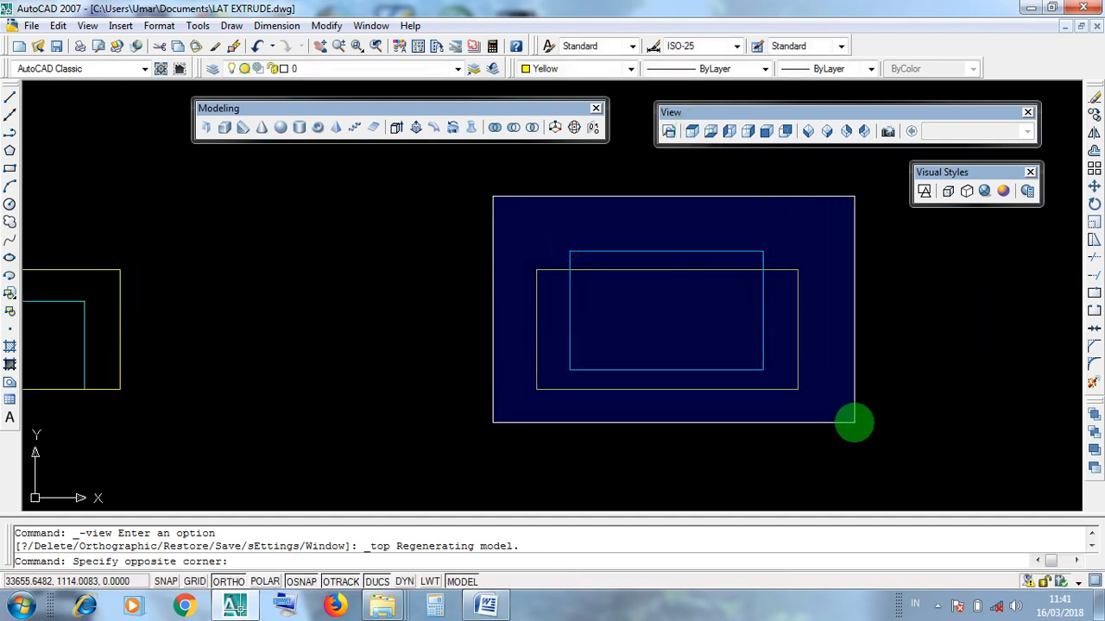
pyautogui.click(617, 213)
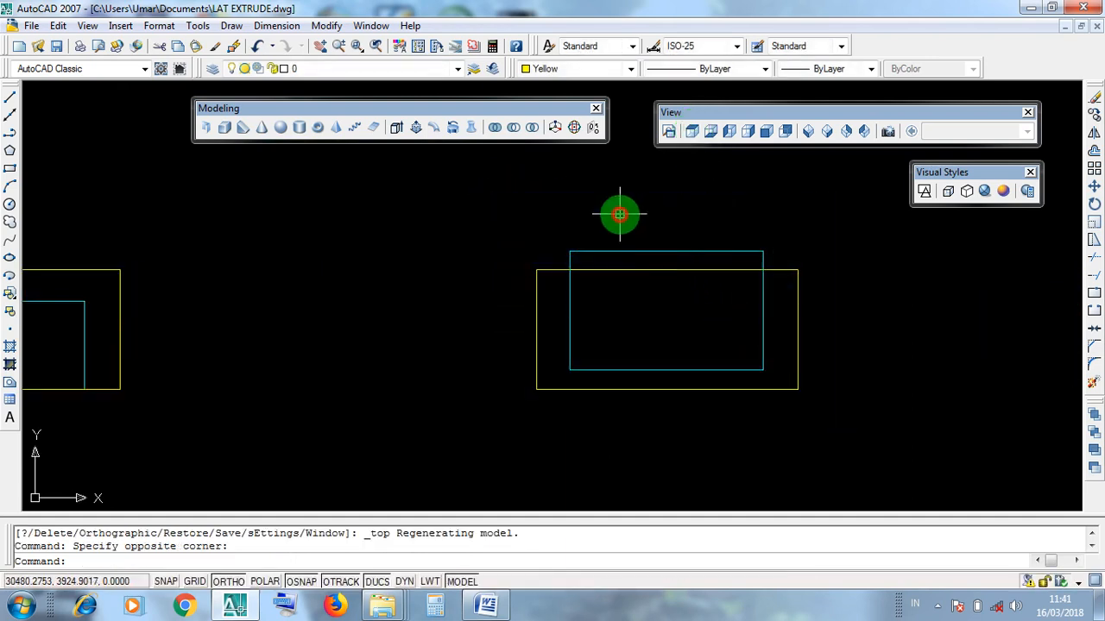
pyautogui.click(666, 252)
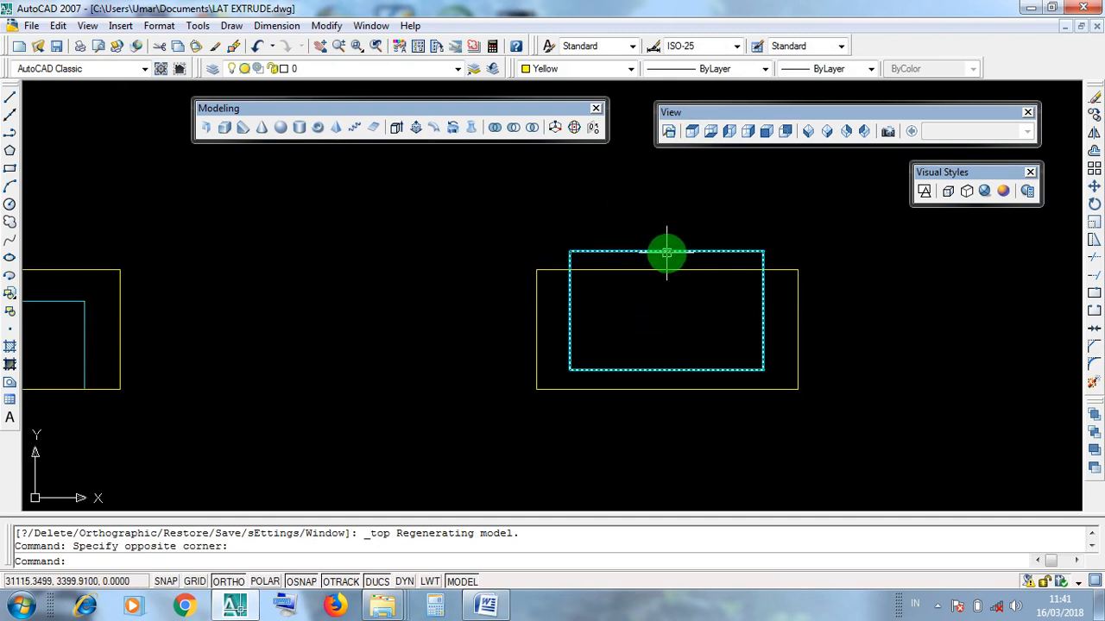
pyautogui.press('Escape')
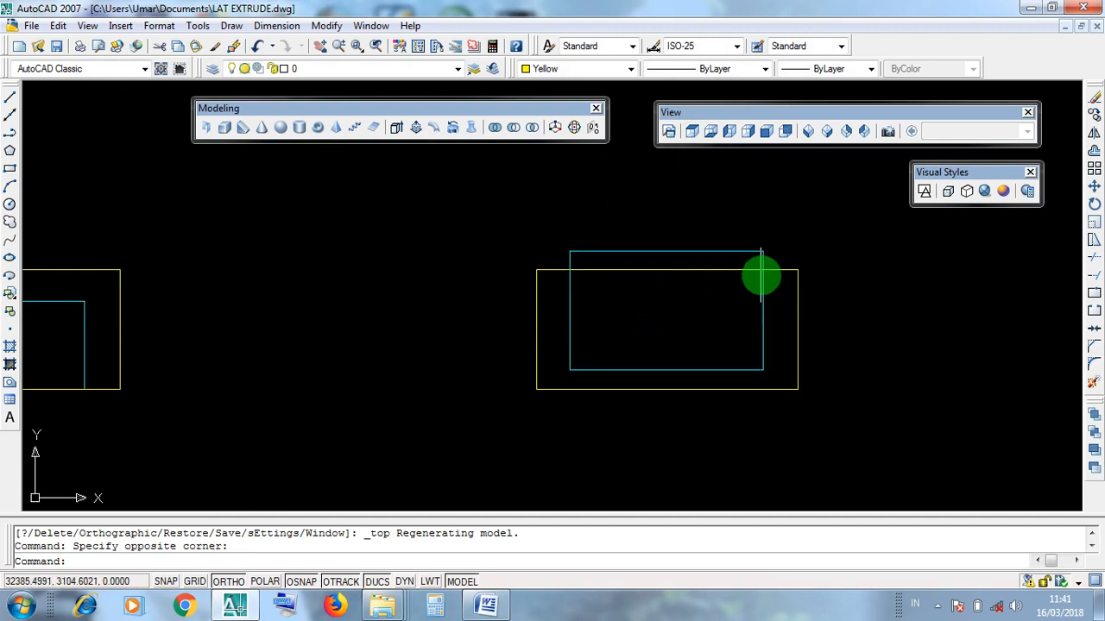
pyautogui.click(787, 271)
pyautogui.press('Escape')
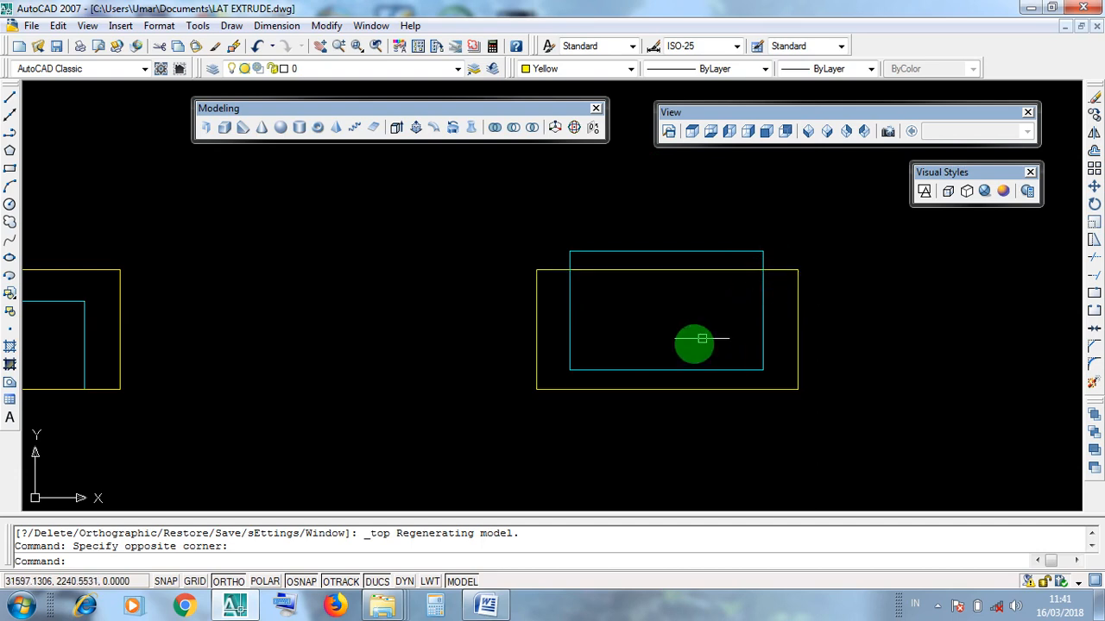
pyautogui.scroll(5, 653, 378)
pyautogui.scroll(-3, 767, 385)
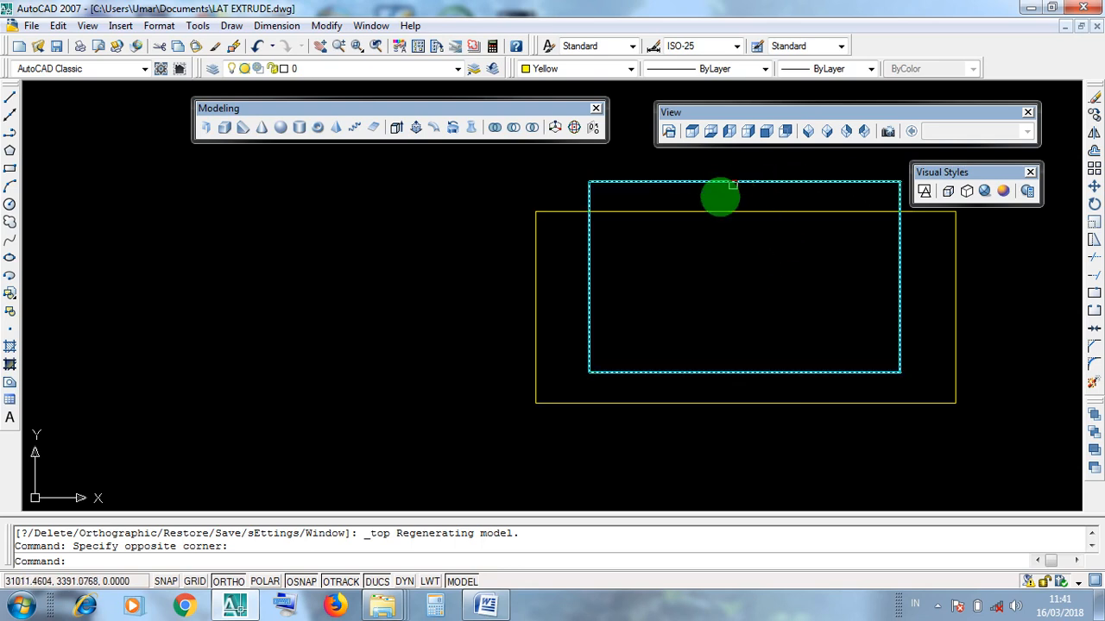
pyautogui.moveTo(701, 283); pyautogui.dragTo(668, 319, button='middle')
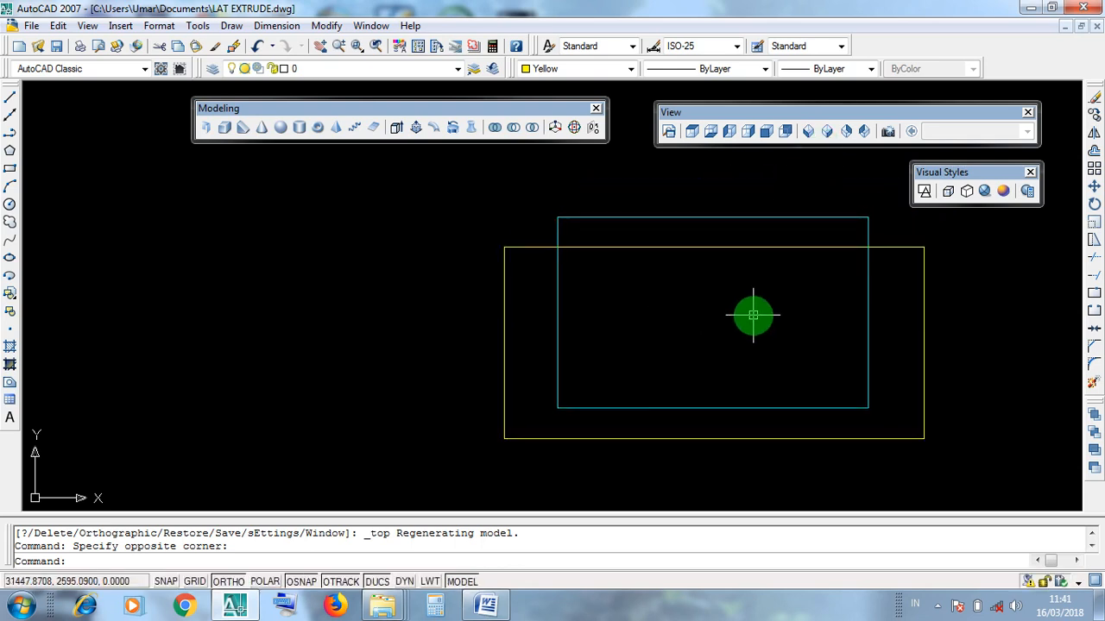
pyautogui.click(826, 133)
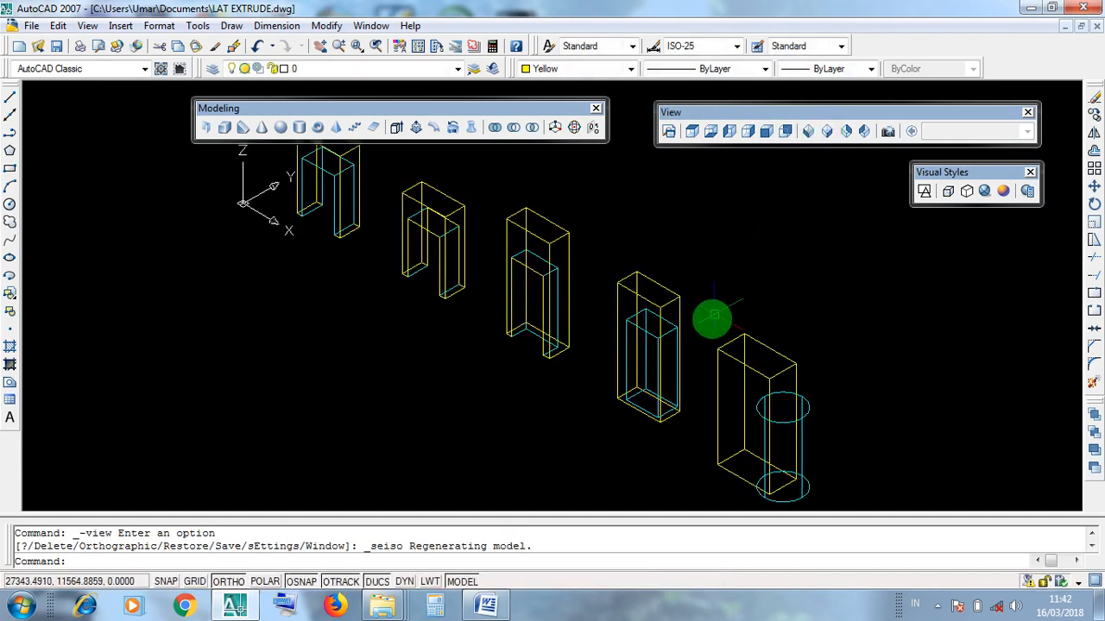
# - Subtract the cyan box from the yellow box of the fourth pair and check the base of the cut up close
pyautogui.scroll(4, 708, 313)
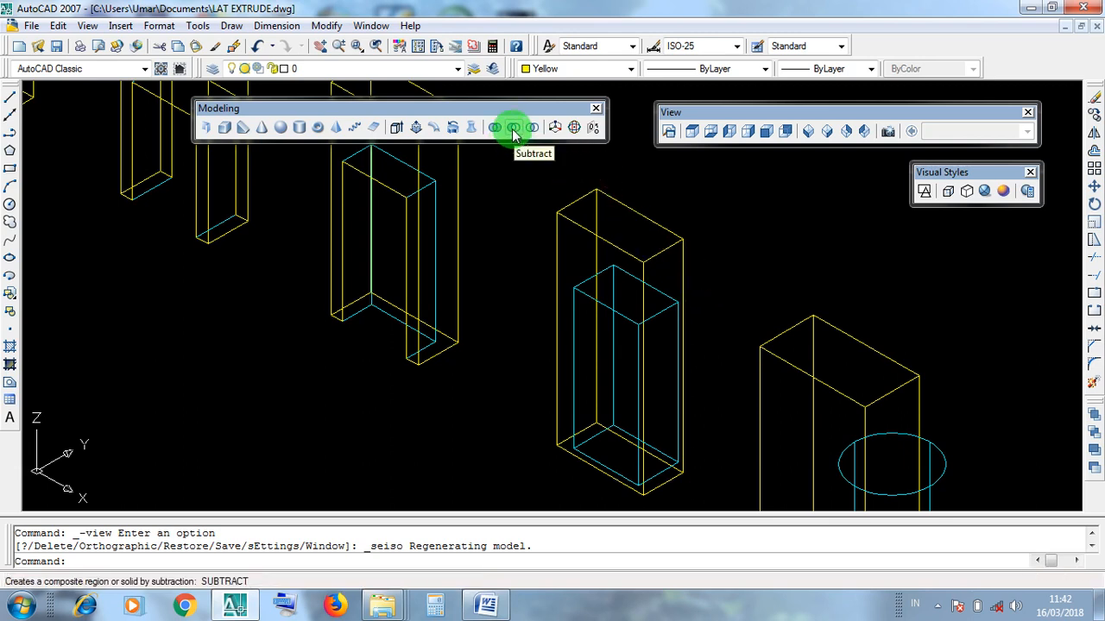
pyautogui.click(512, 129)
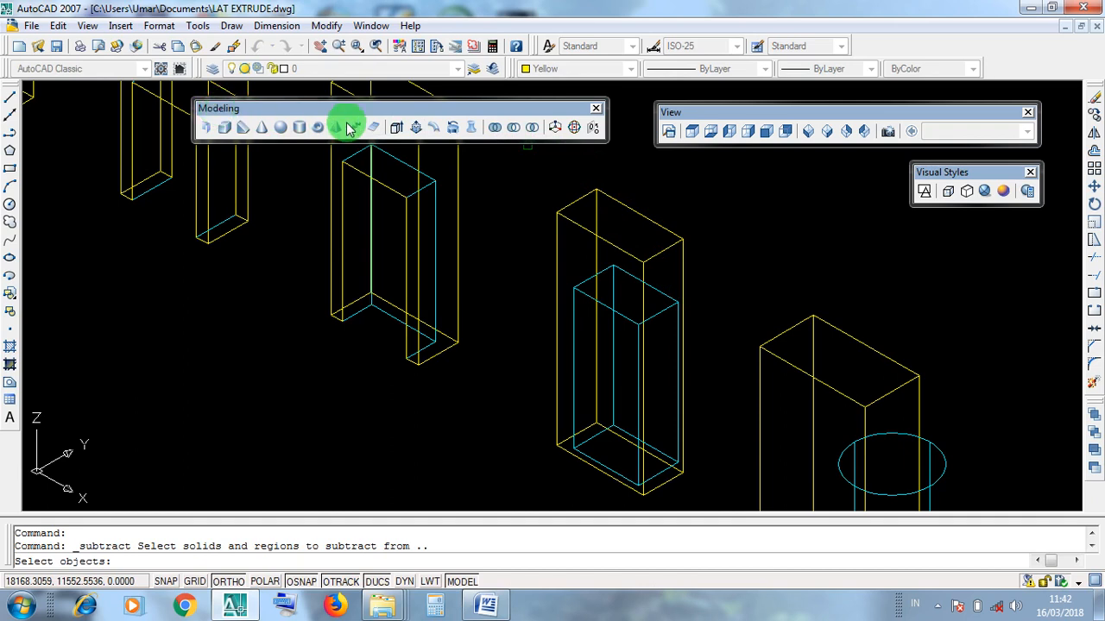
pyautogui.click(623, 204)
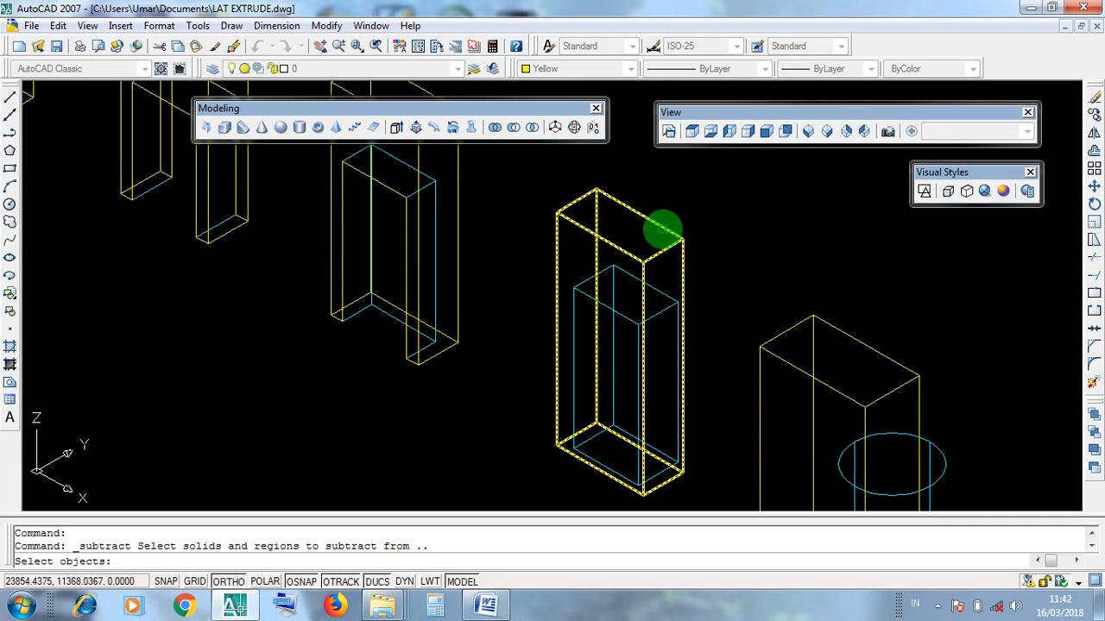
pyautogui.click(662, 229)
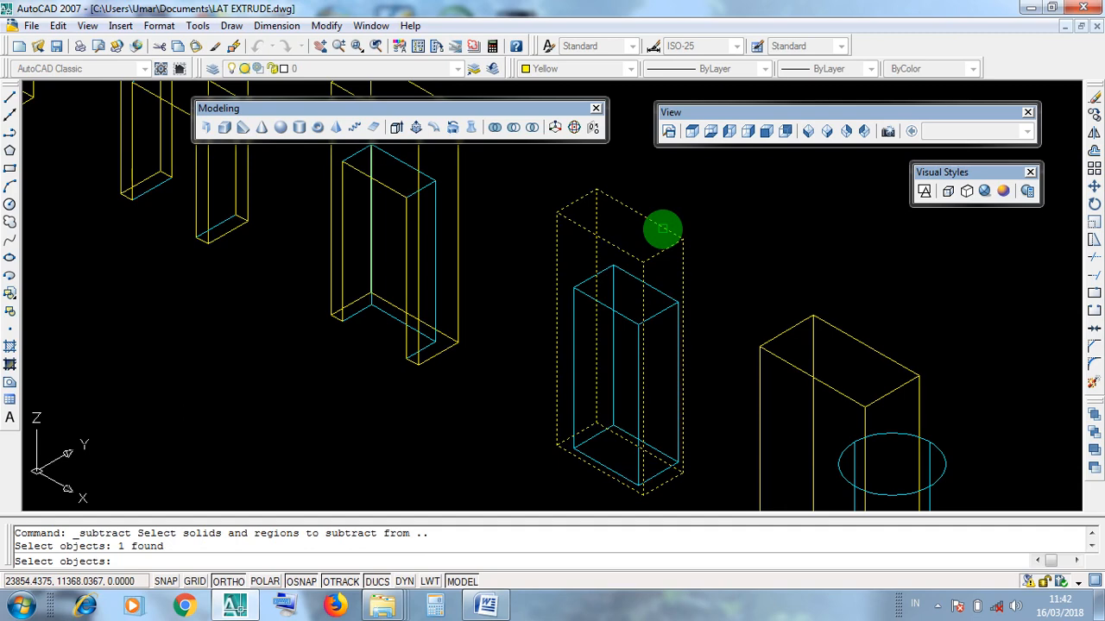
pyautogui.press('Return')
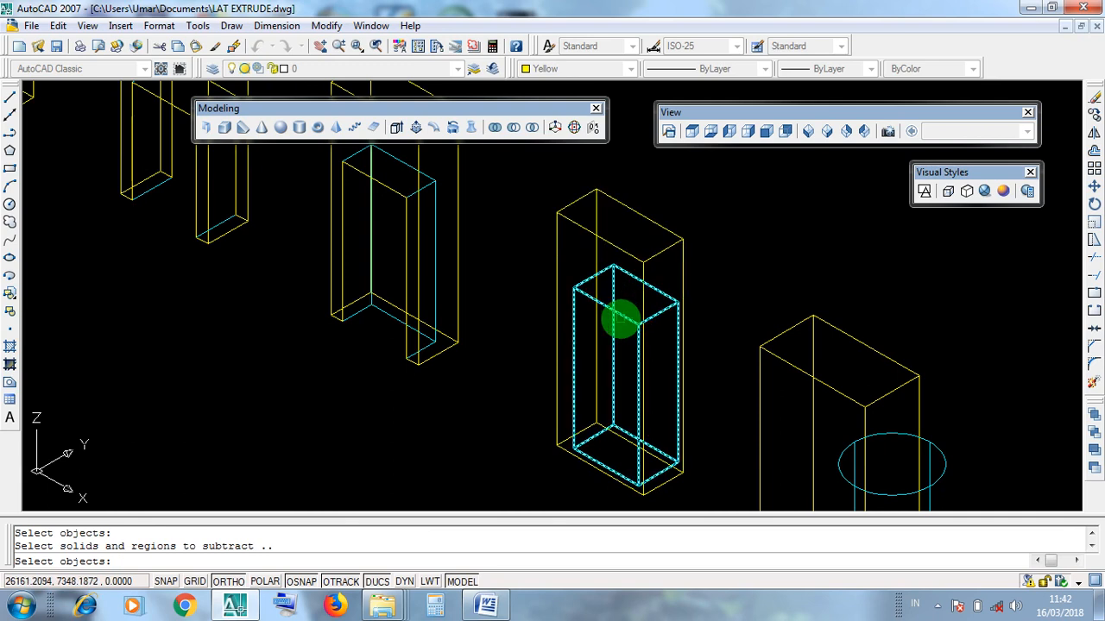
pyautogui.click(620, 319)
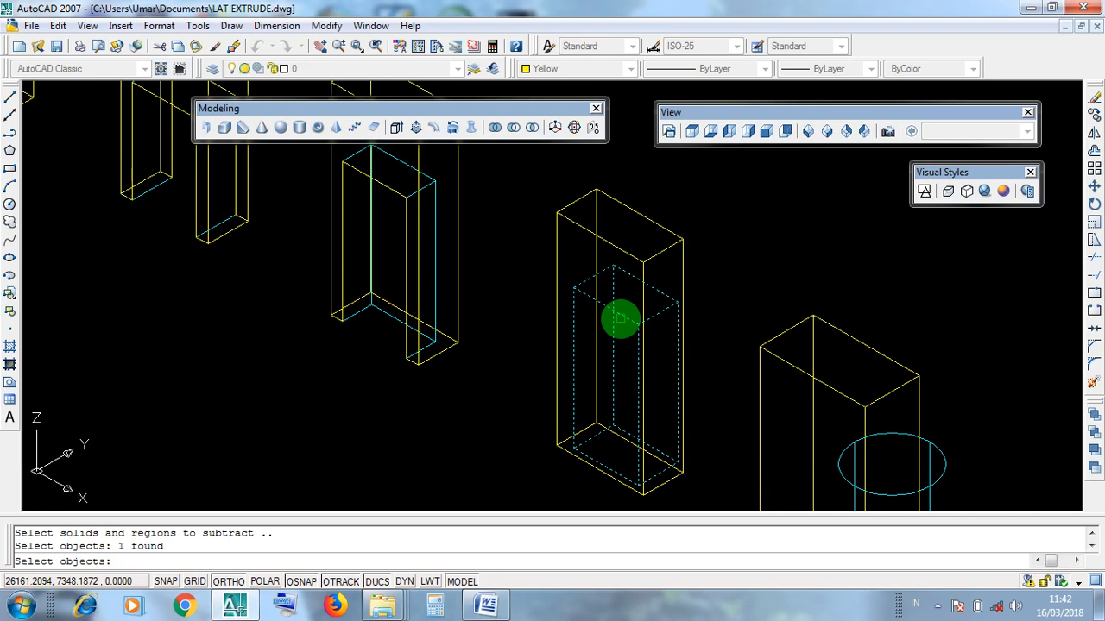
pyautogui.press('Return')
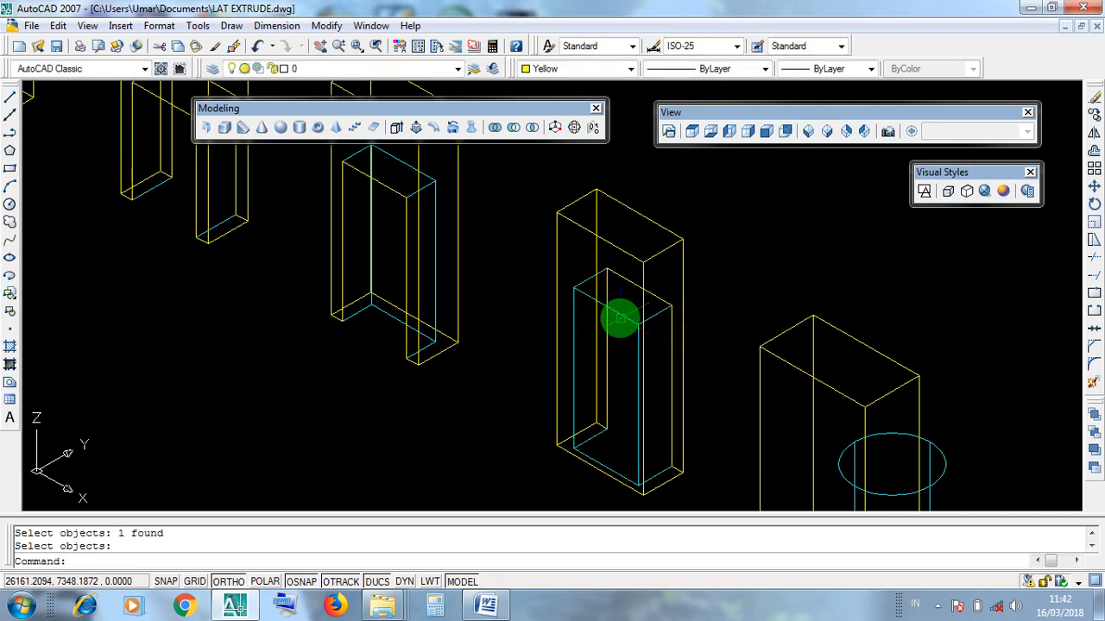
pyautogui.scroll(3, 643, 473)
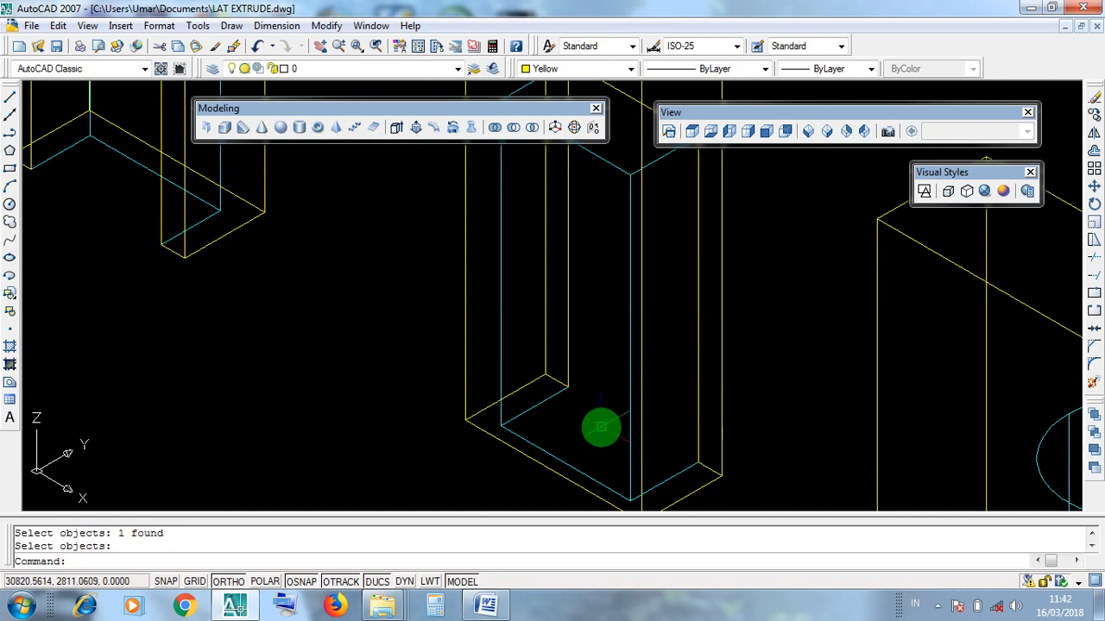
# - Check the fourth solid's outer faces in the Conceptual visual style and return to 2D Wireframe
pyautogui.scroll(-2, 601, 427)
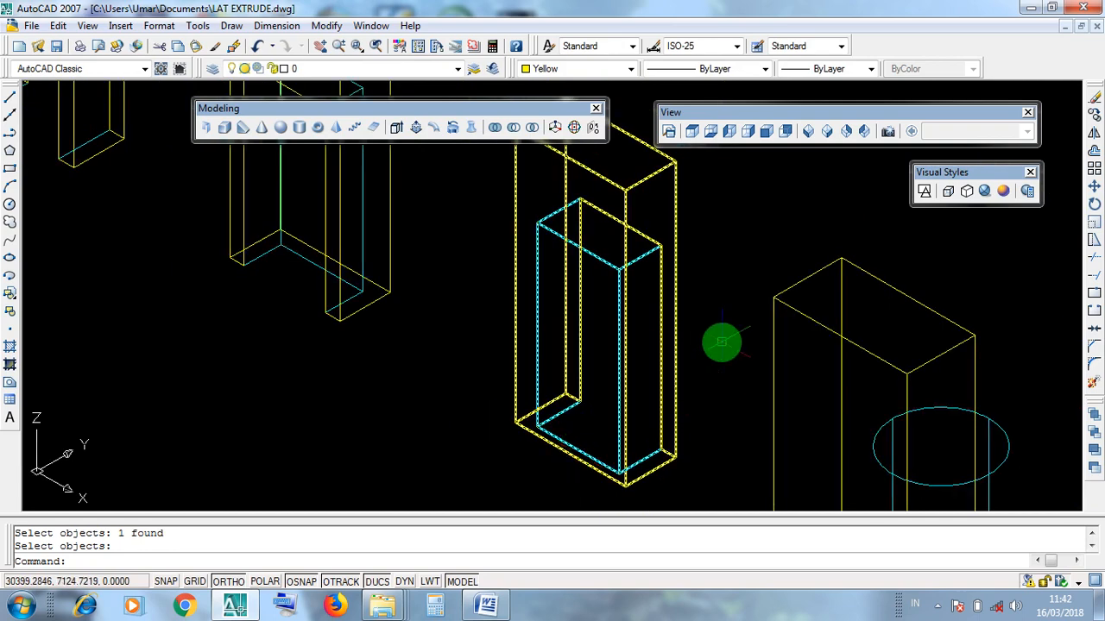
pyautogui.moveTo(720, 340); pyautogui.dragTo(728, 375, button='middle')
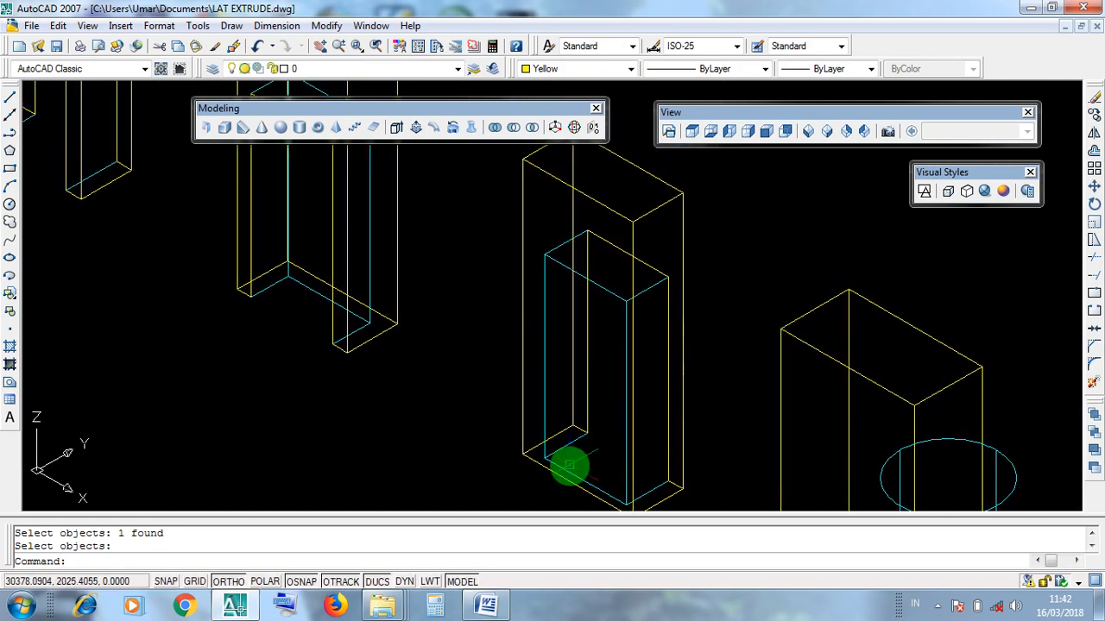
pyautogui.keyDown('shift'); pyautogui.moveTo(729, 416); pyautogui.dragTo(730, 416, button='middle'); pyautogui.keyUp('shift')
pyautogui.click(965, 191)
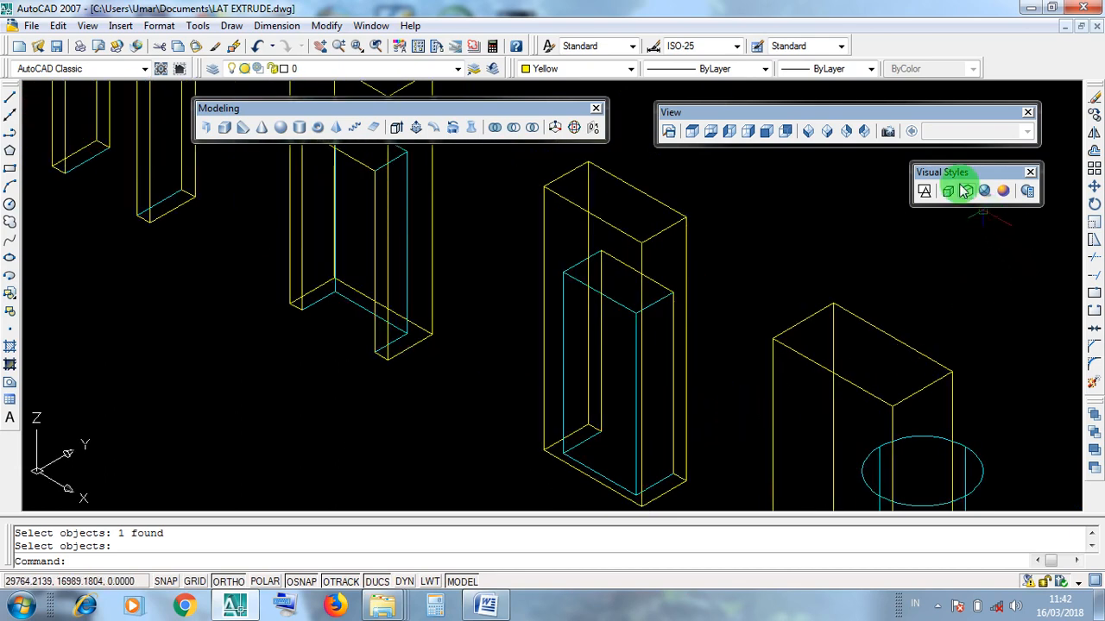
pyautogui.click(1004, 192)
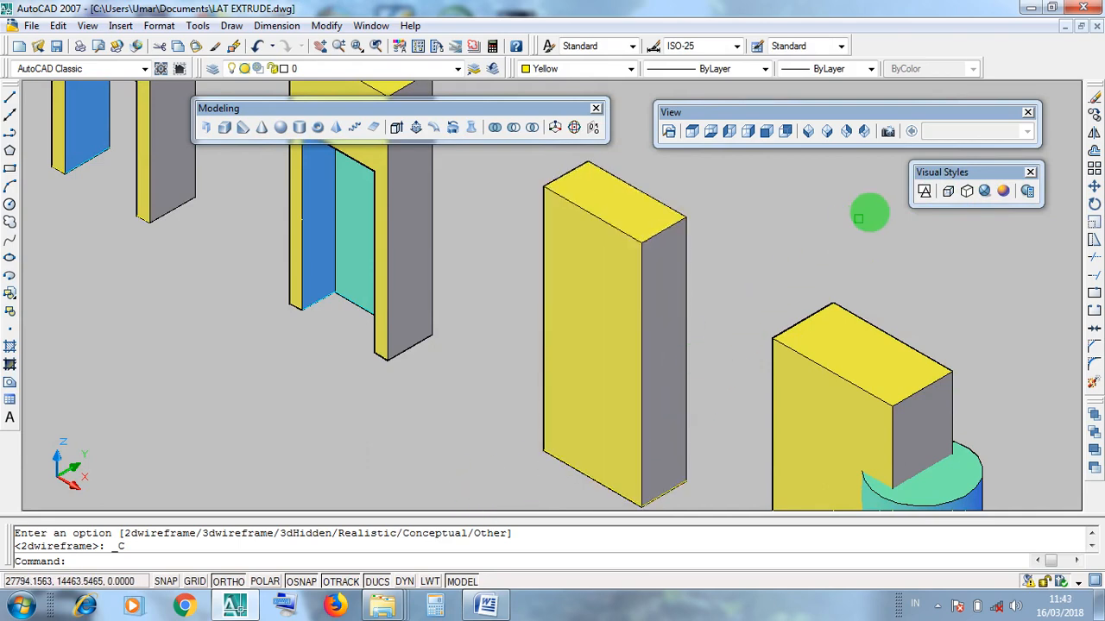
pyautogui.click(923, 192)
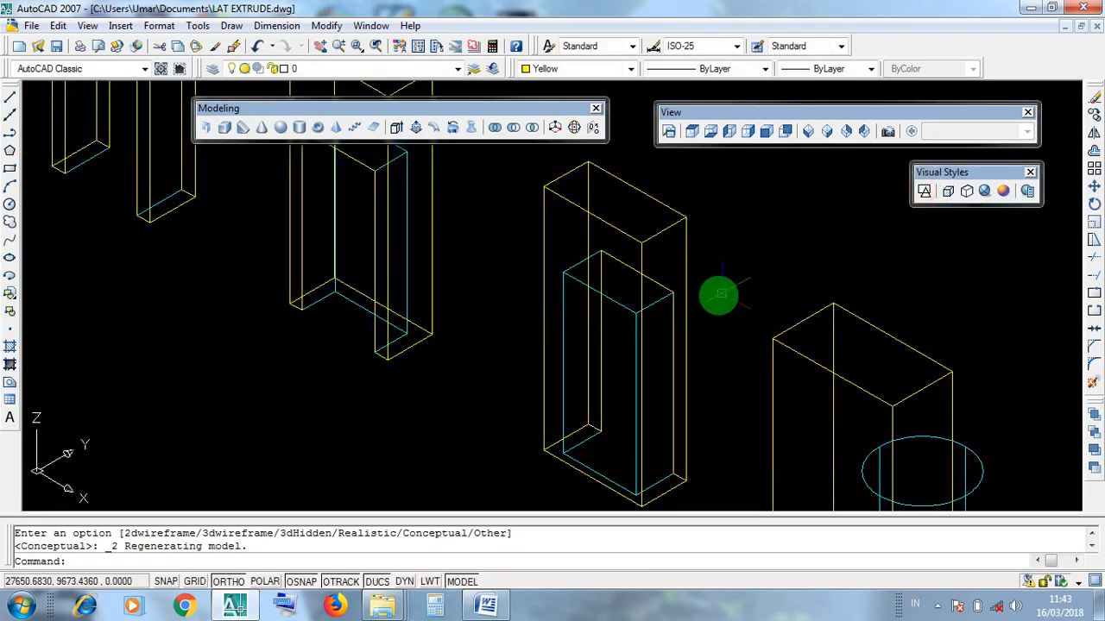
# - Inspect the base of the fourth solid's cut up close, recheck it in Conceptual style, and restore 2D Wireframe
pyautogui.scroll(-4, 724, 346)
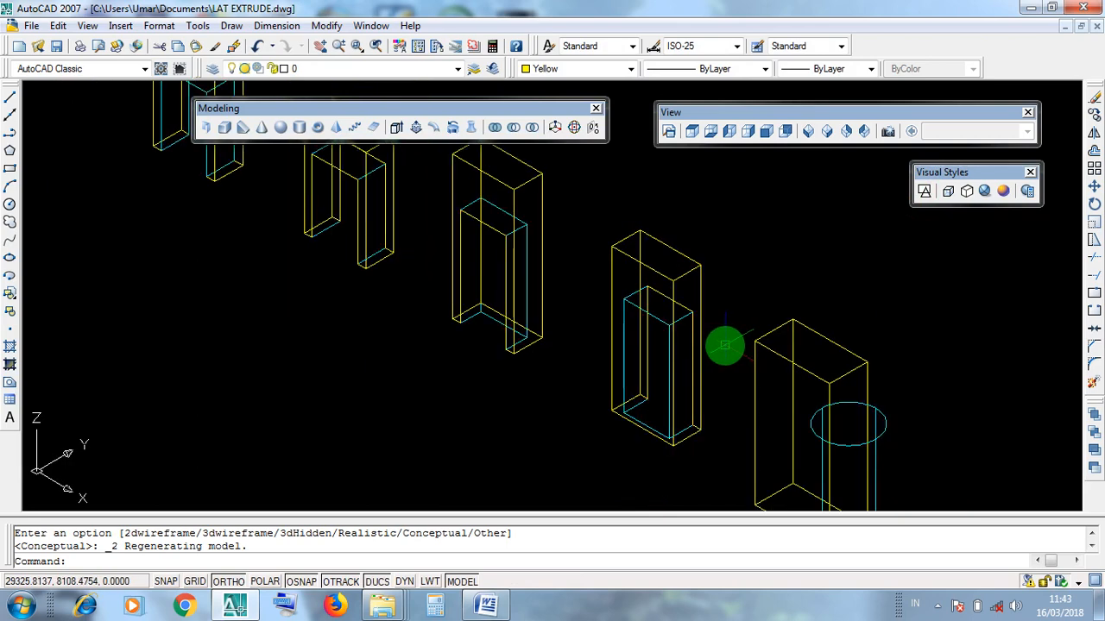
pyautogui.scroll(8, 693, 377)
pyautogui.scroll(3, 634, 423)
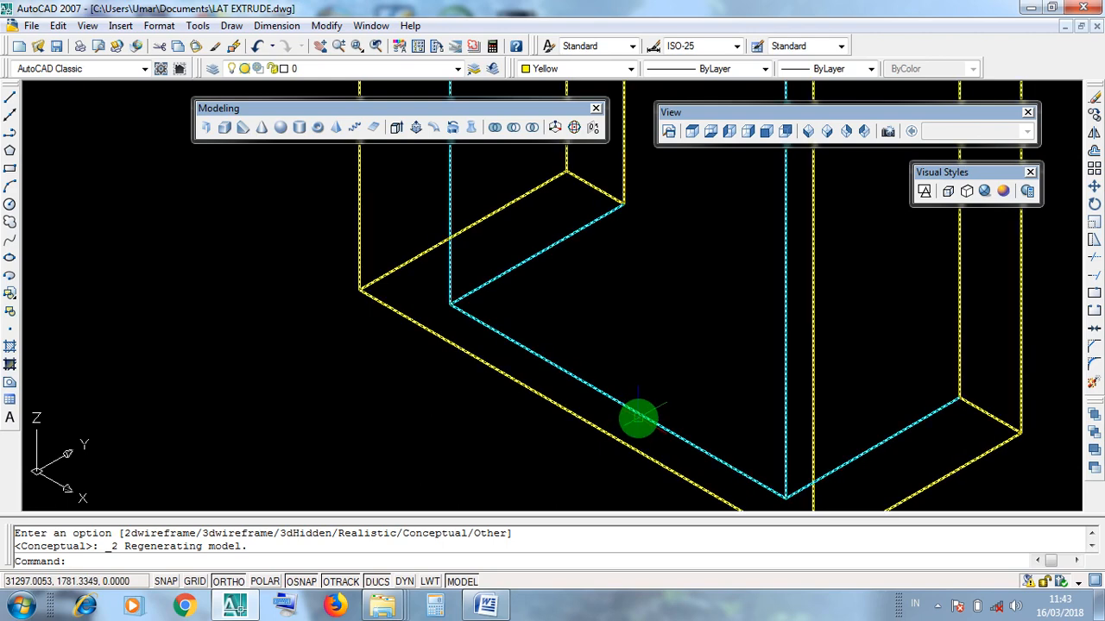
pyautogui.scroll(-2, 637, 418)
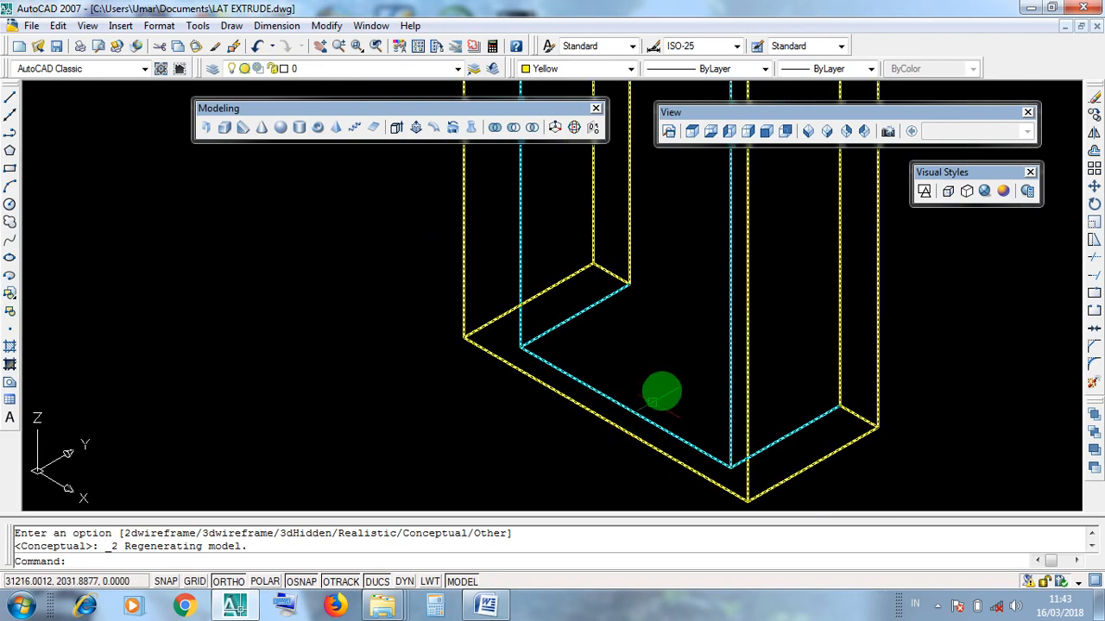
pyautogui.scroll(-3, 641, 397)
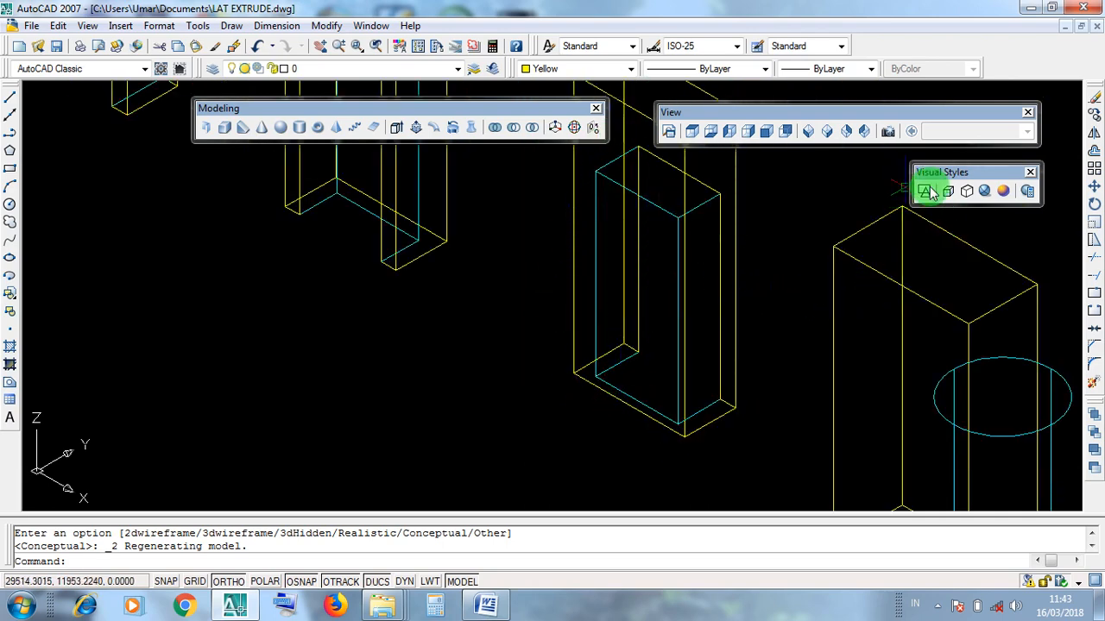
pyautogui.click(1001, 191)
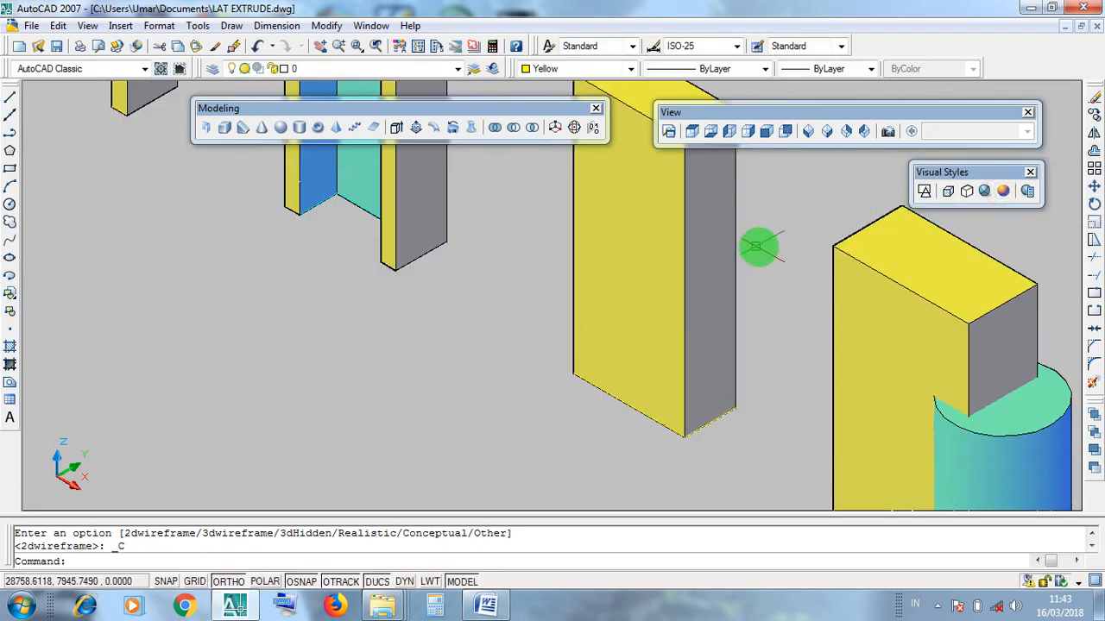
pyautogui.click(923, 191)
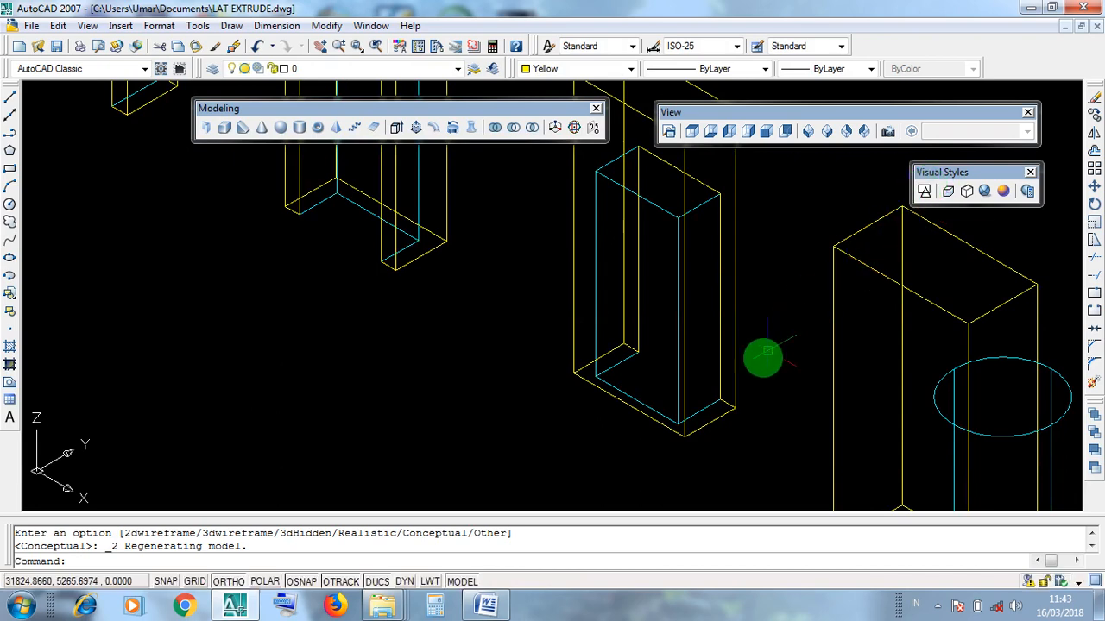
# - Examine in Top view how the fifth pair's cyan cylinder overlaps the yellow box, and return to the SE Isometric view
pyautogui.scroll(-3, 769, 385)
pyautogui.scroll(4, 814, 455)
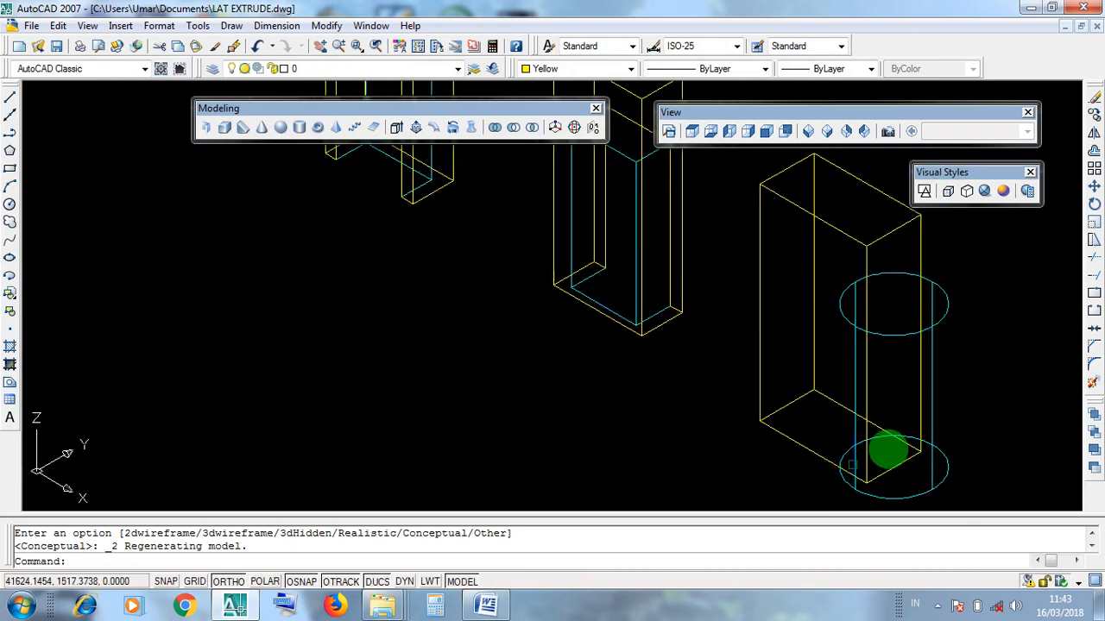
pyautogui.moveTo(909, 406); pyautogui.dragTo(951, 401, button='middle')
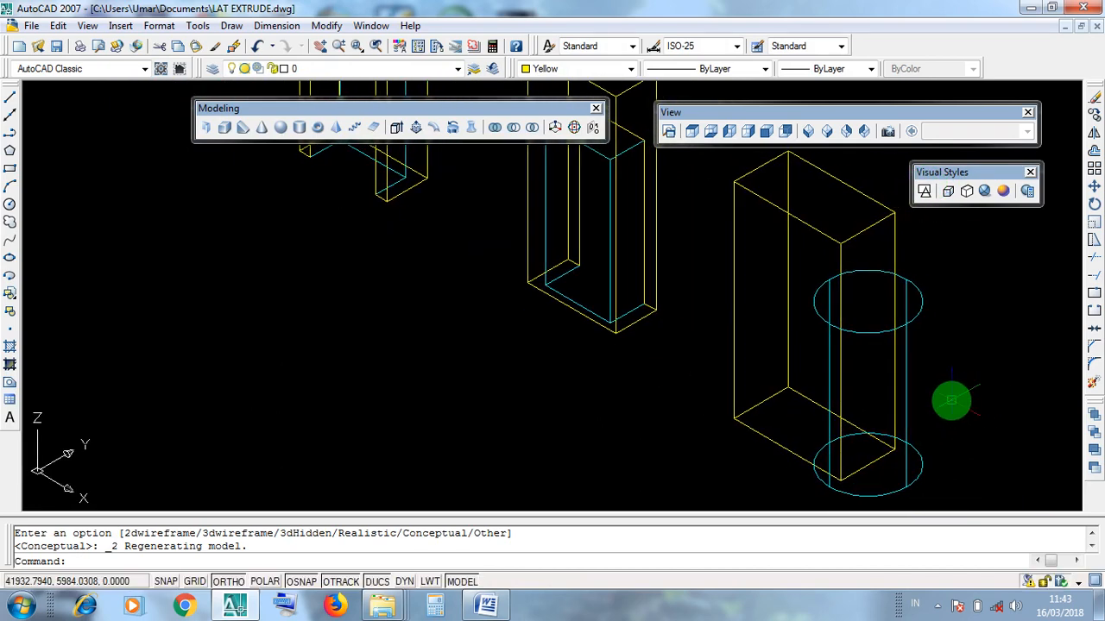
pyautogui.click(690, 131)
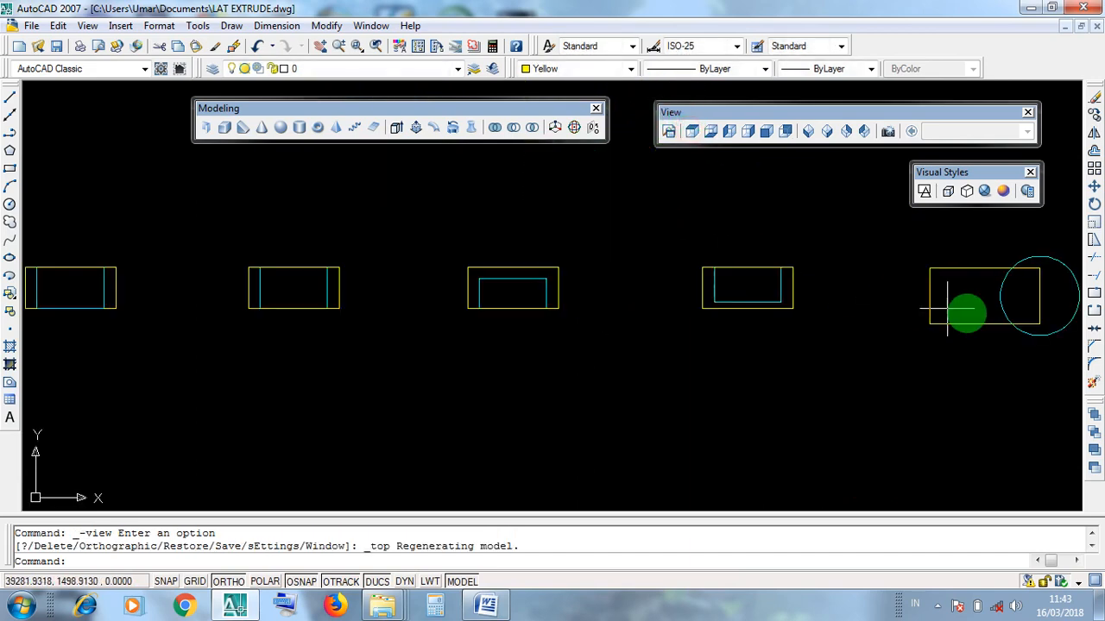
pyautogui.scroll(5, 834, 345)
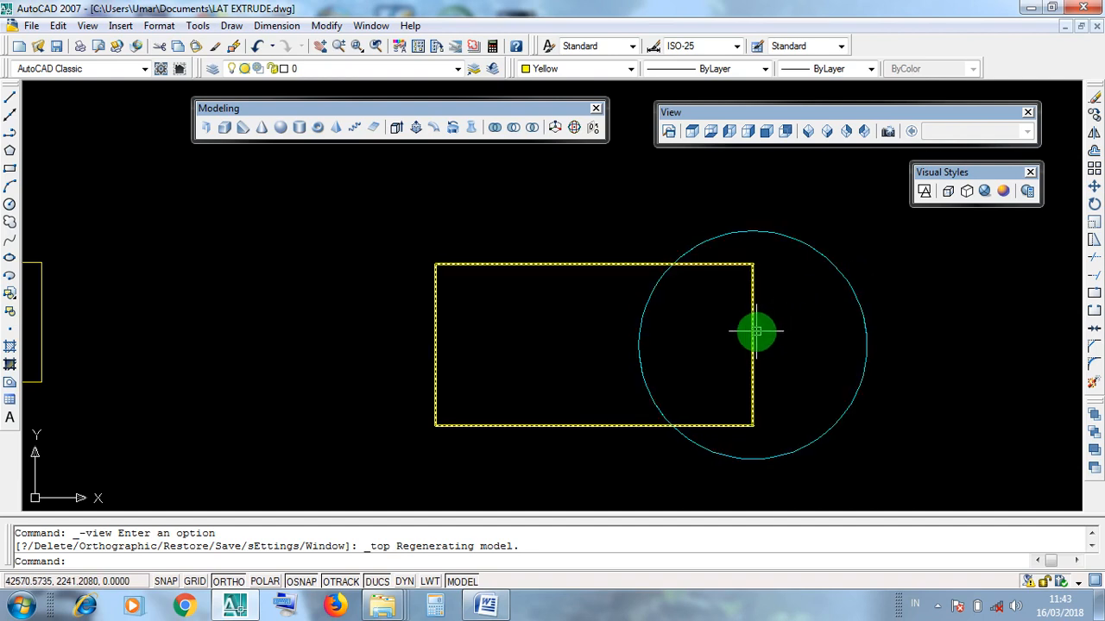
pyautogui.click(828, 134)
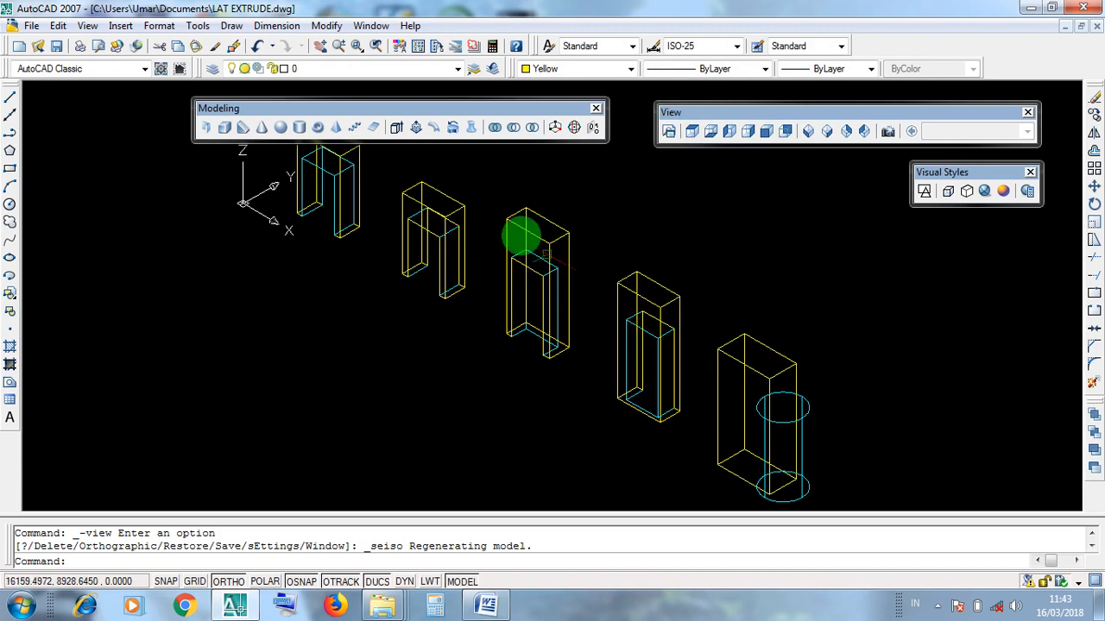
# - Subtract the cyan cylinder from the yellow box of the fifth pair
pyautogui.click(515, 127)
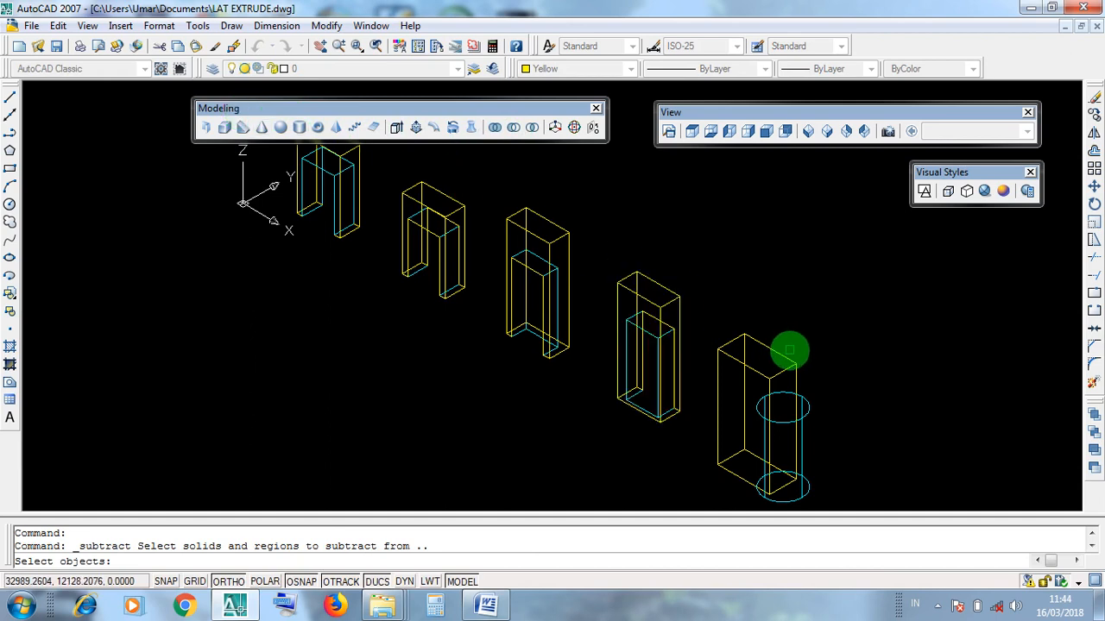
pyautogui.click(782, 355)
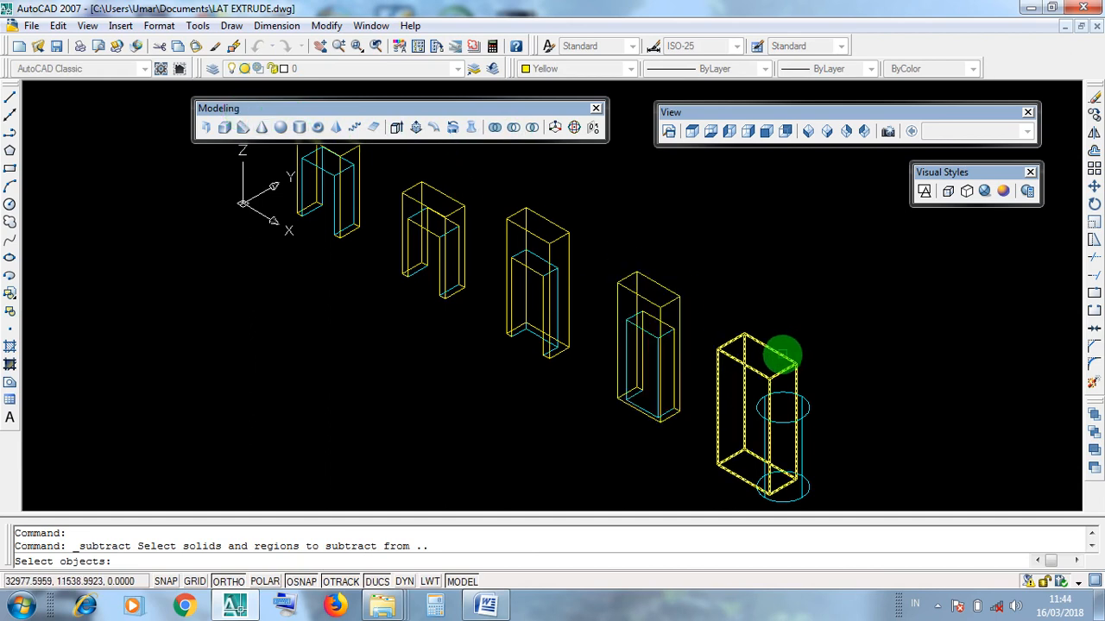
pyautogui.click(782, 355)
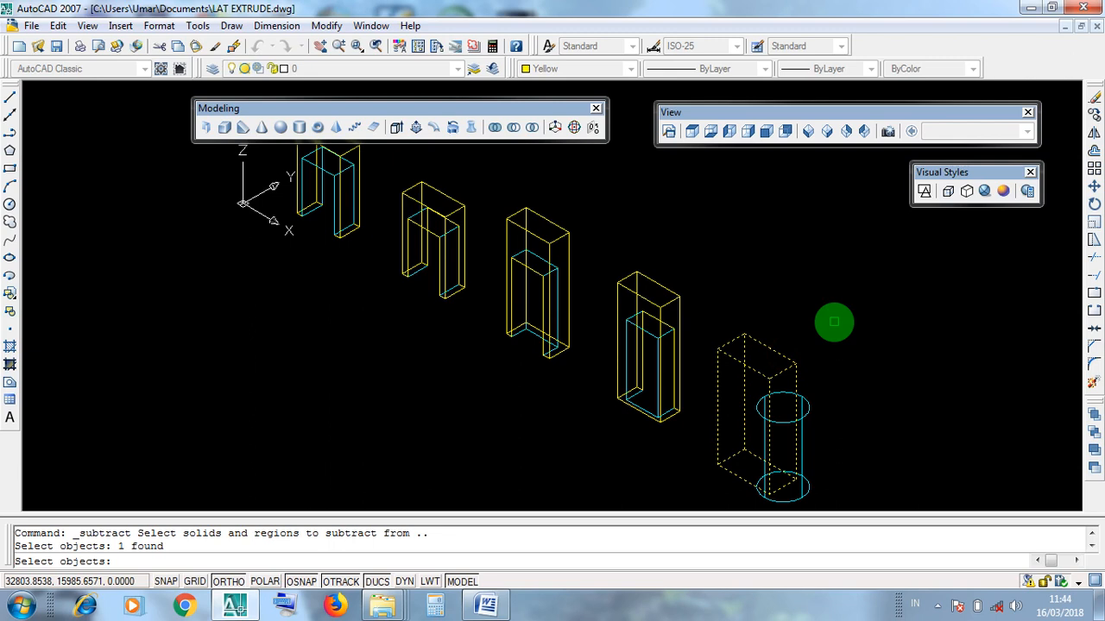
pyautogui.press('Return')
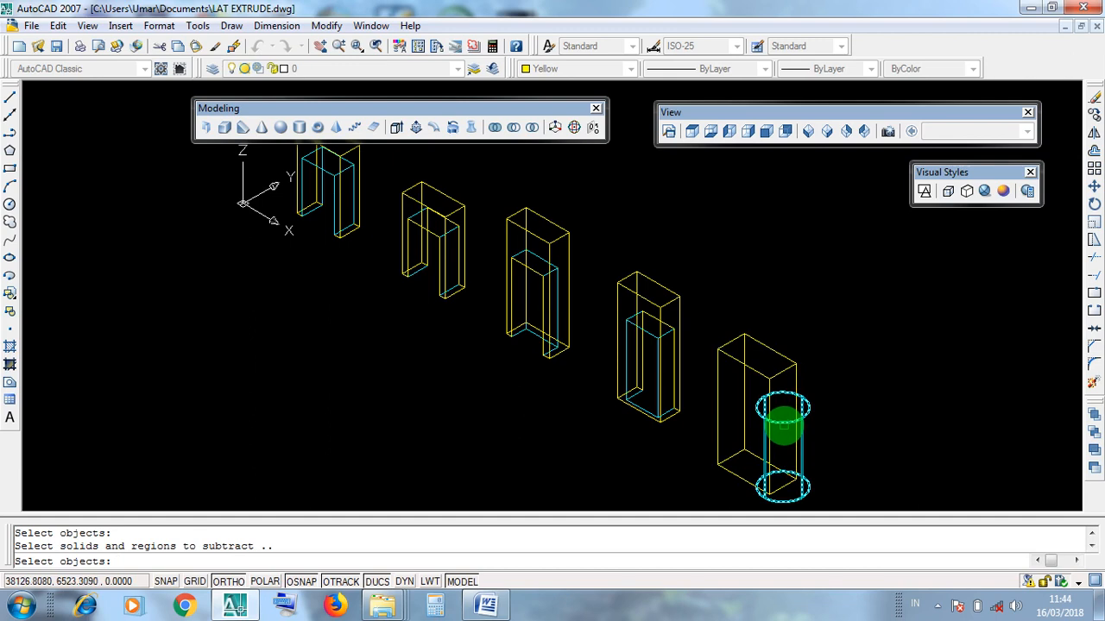
pyautogui.click(783, 425)
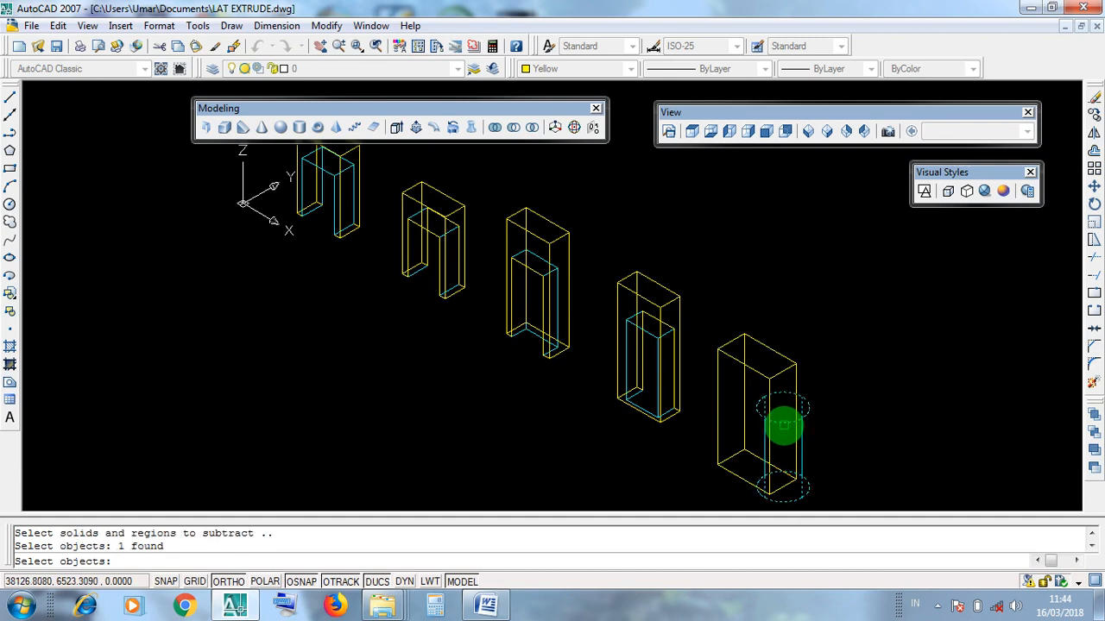
pyautogui.press('Return')
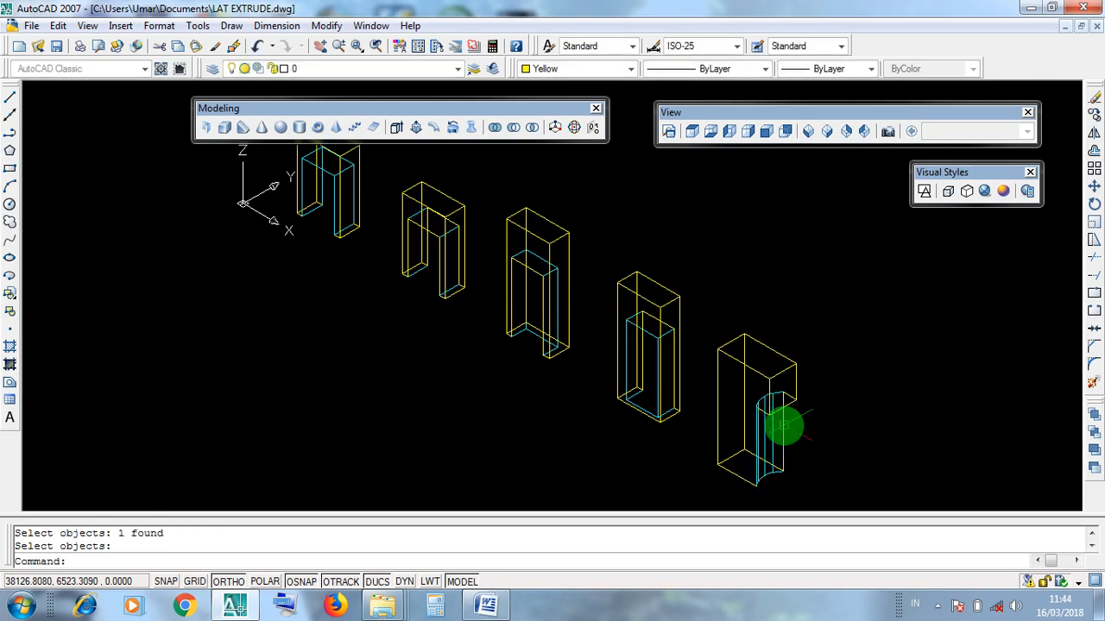
pyautogui.scroll(3, 777, 475)
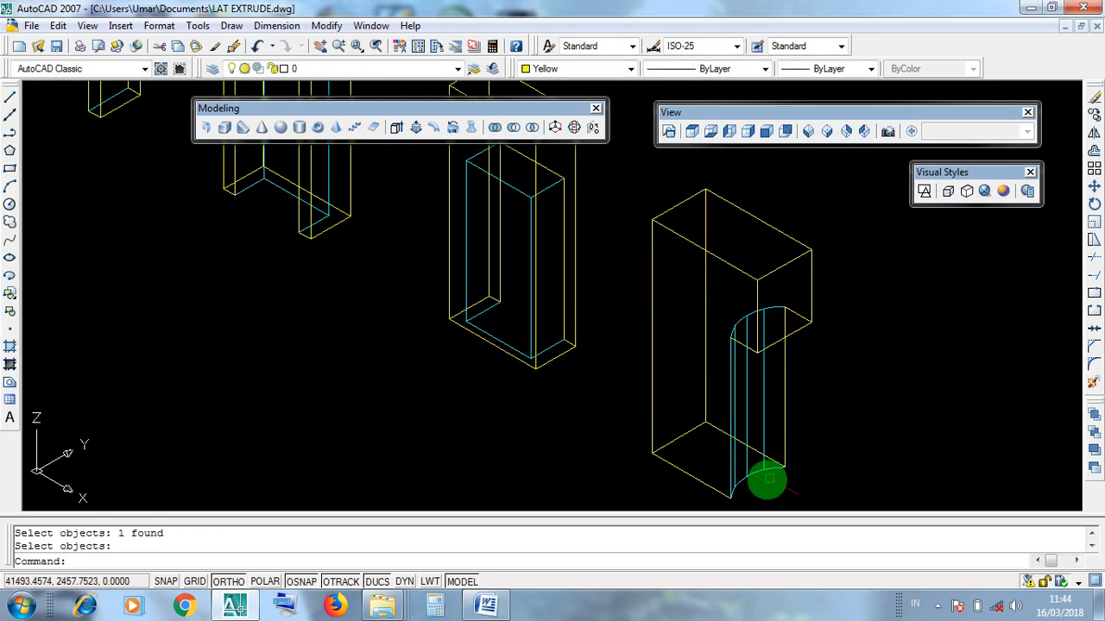
pyautogui.click(792, 371)
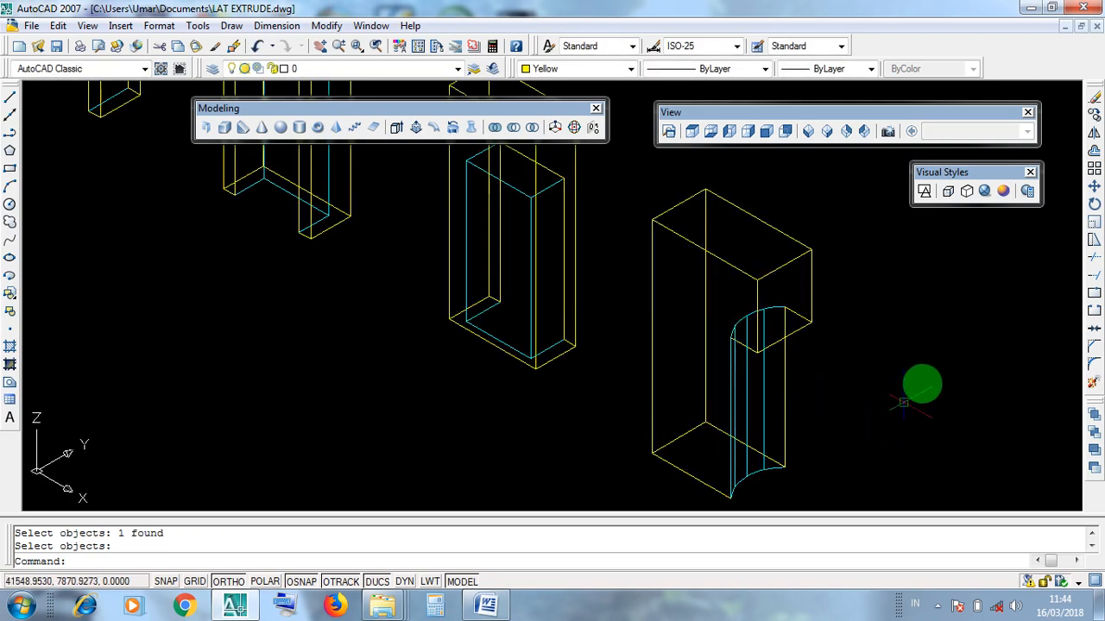
# - Inspect the fifth solid's curved cut in the Conceptual visual style and switch back to 2D Wireframe
pyautogui.click(1003, 191)
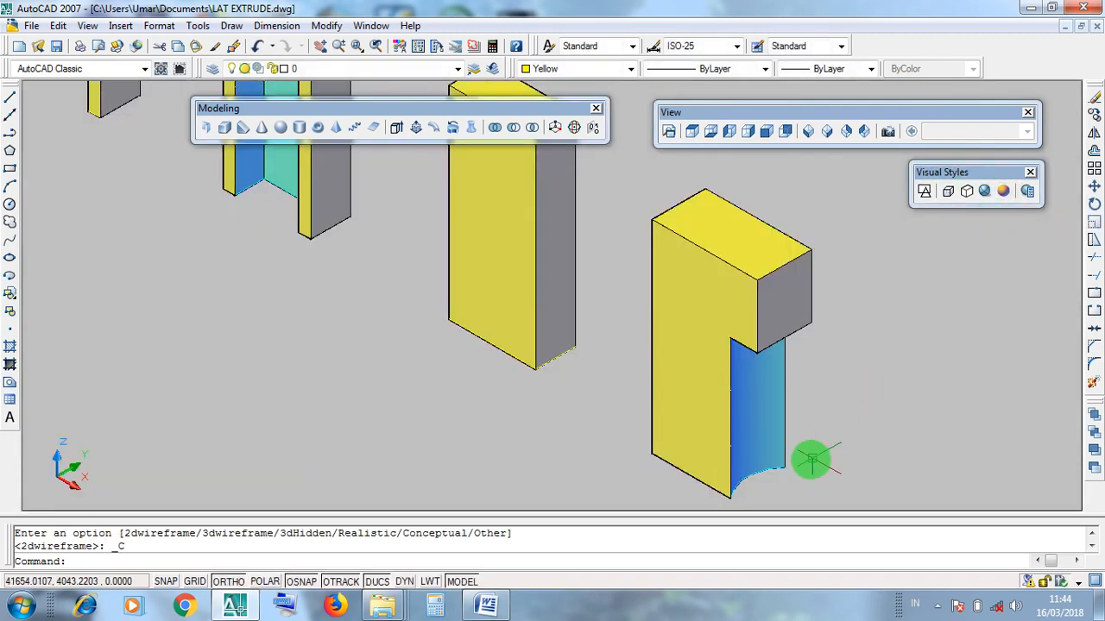
pyautogui.scroll(3, 771, 429)
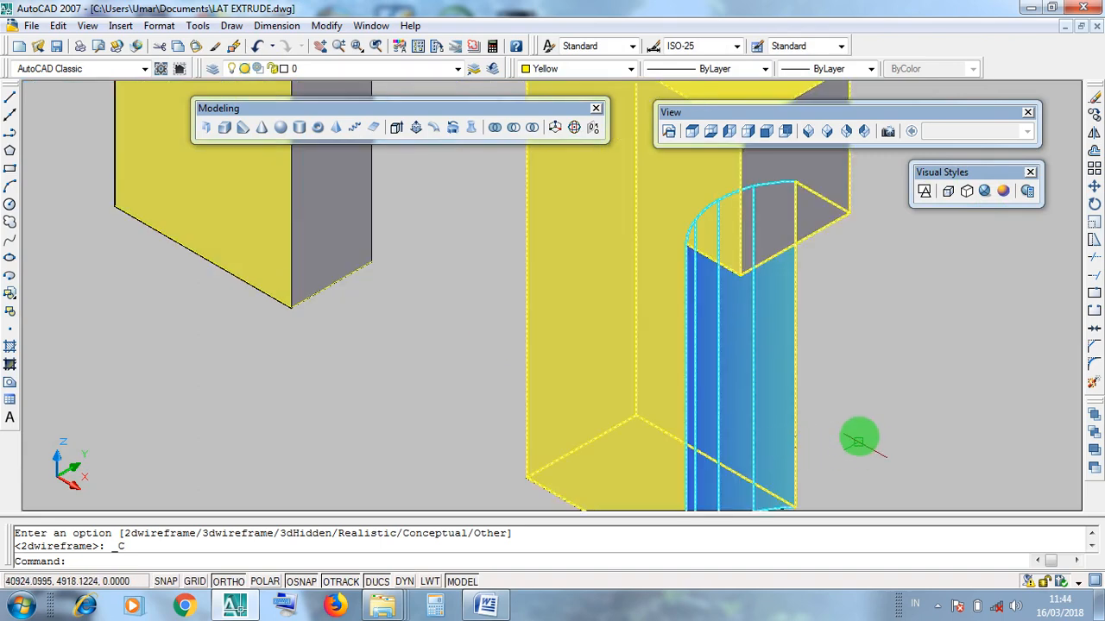
pyautogui.moveTo(858, 439); pyautogui.dragTo(871, 351, button='middle')
pyautogui.scroll(-5, 871, 371)
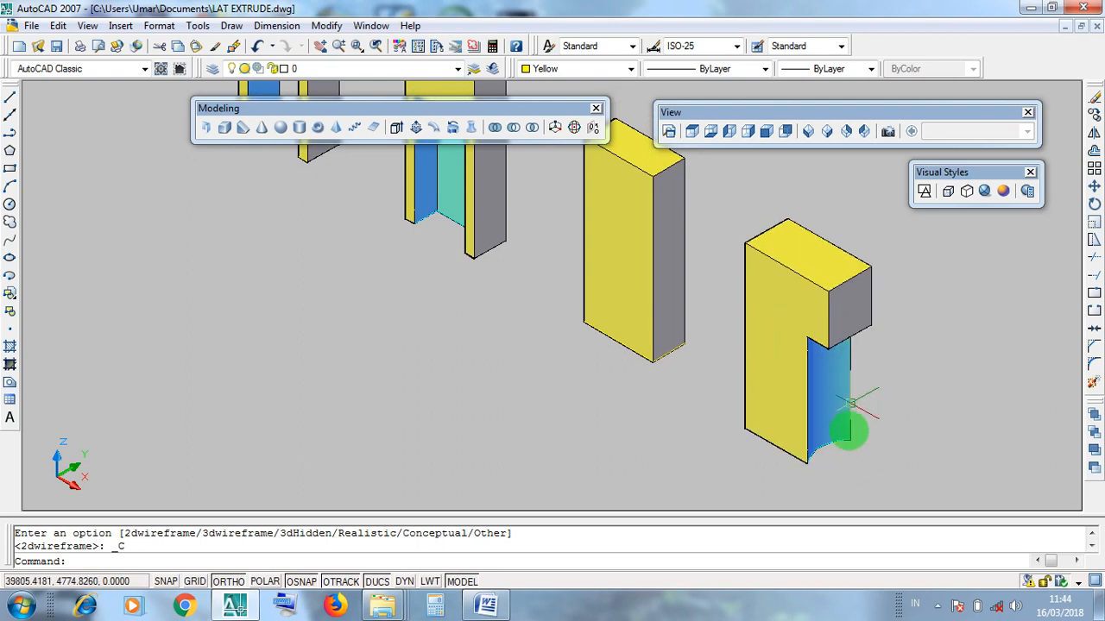
pyautogui.click(923, 193)
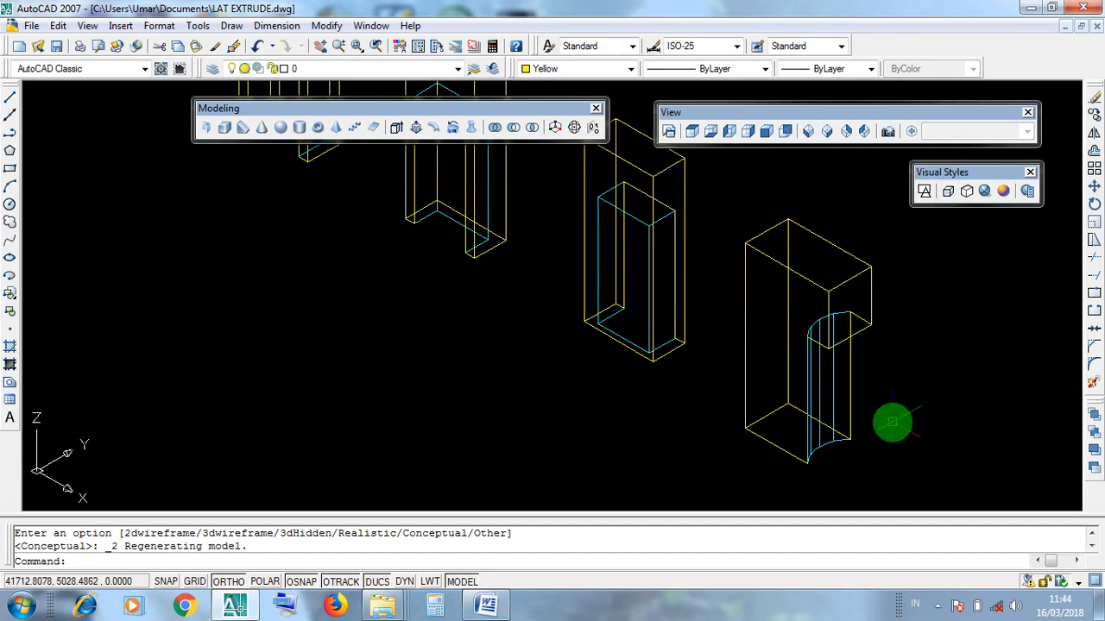
# - Review the row of five cut solids and compare the openings of the first and second solids up close
pyautogui.scroll(-5, 891, 419)
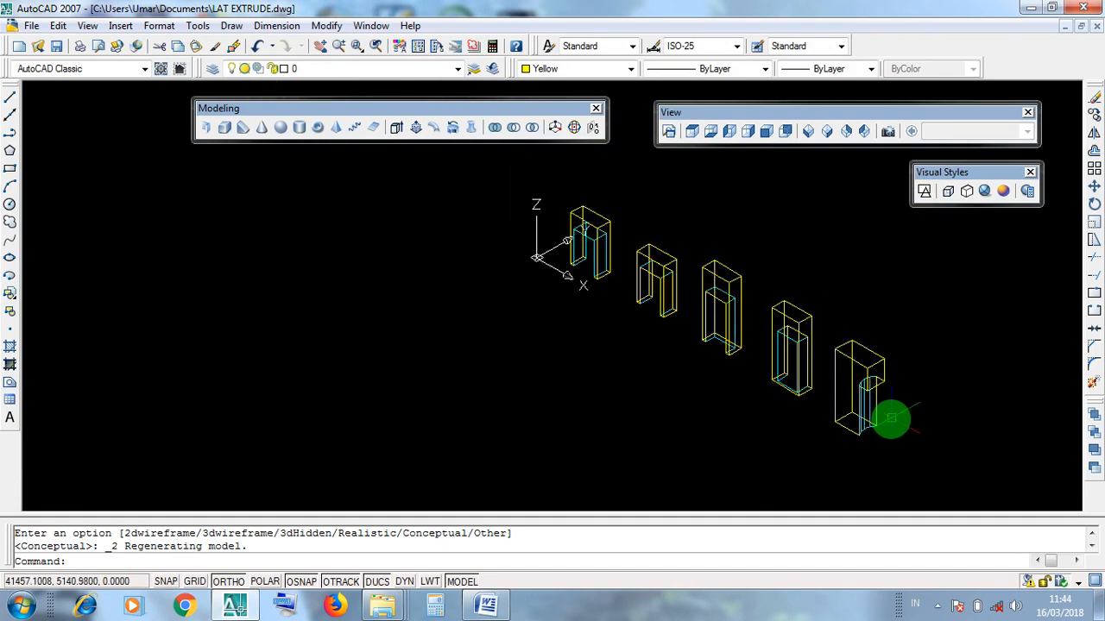
pyautogui.moveTo(888, 422); pyautogui.dragTo(869, 461, button='middle')
pyautogui.scroll(2, 873, 461)
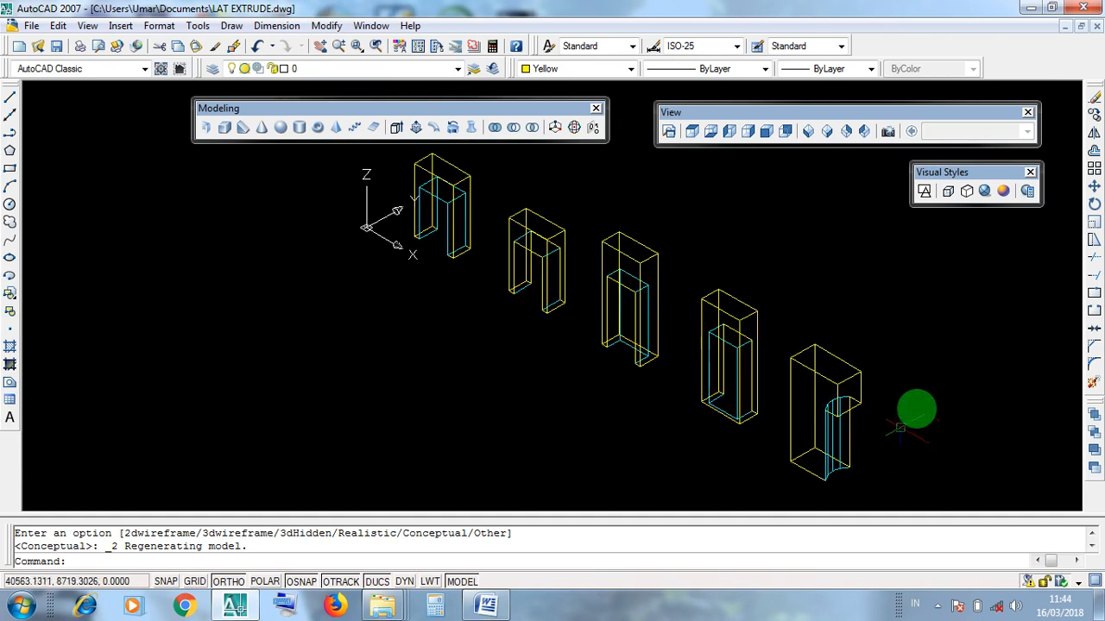
pyautogui.moveTo(916, 409); pyautogui.dragTo(883, 415, button='middle')
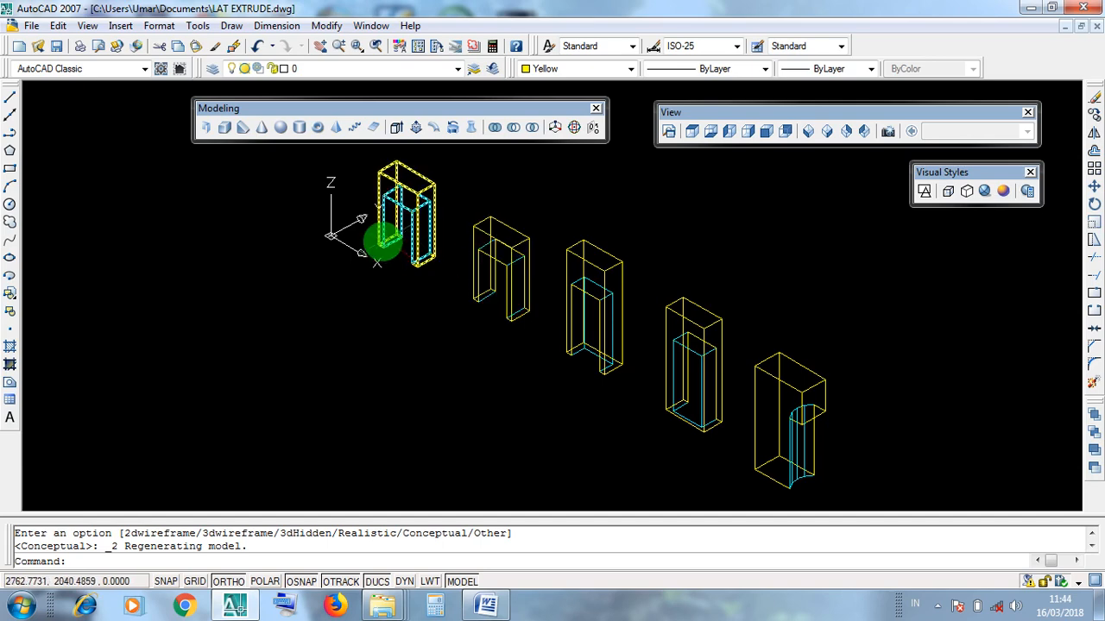
pyautogui.scroll(3, 385, 243)
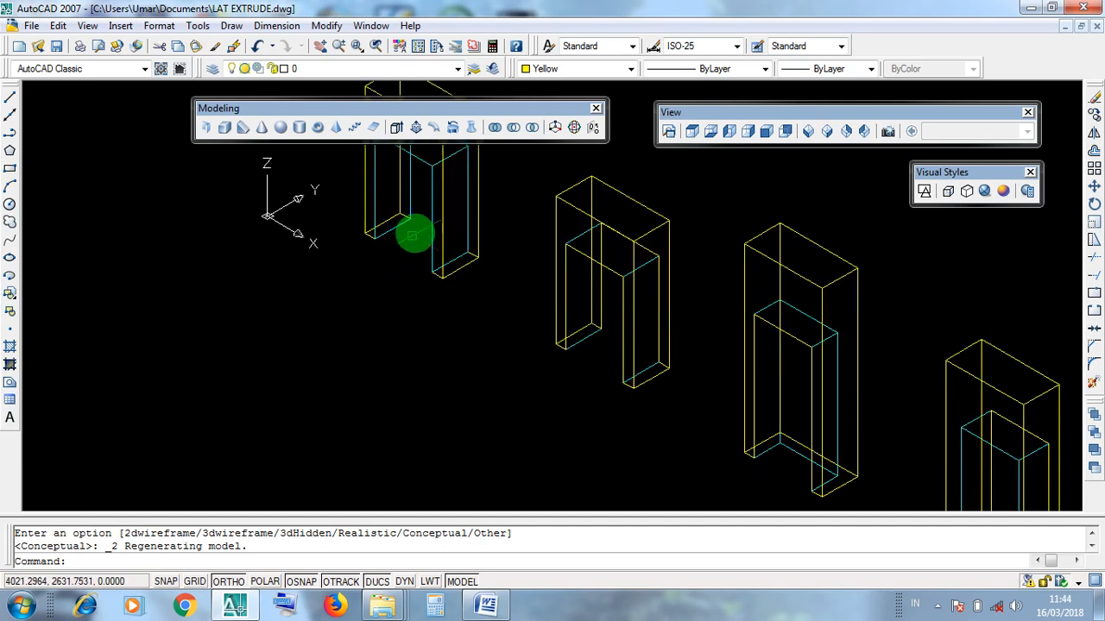
pyautogui.moveTo(409, 243); pyautogui.dragTo(429, 338, button='middle')
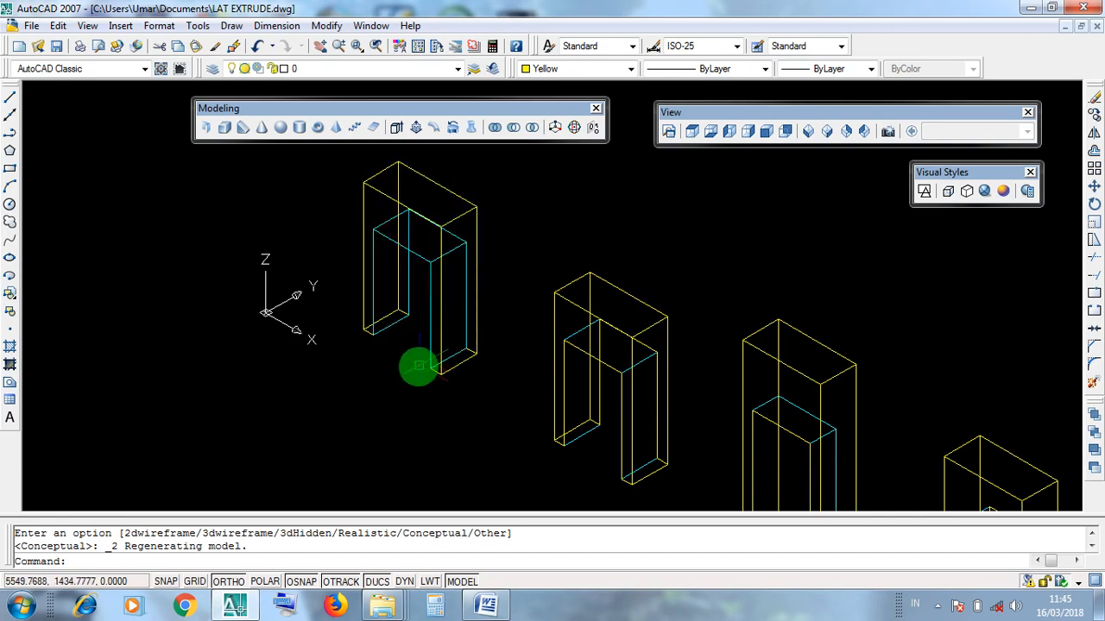
pyautogui.scroll(4, 562, 394)
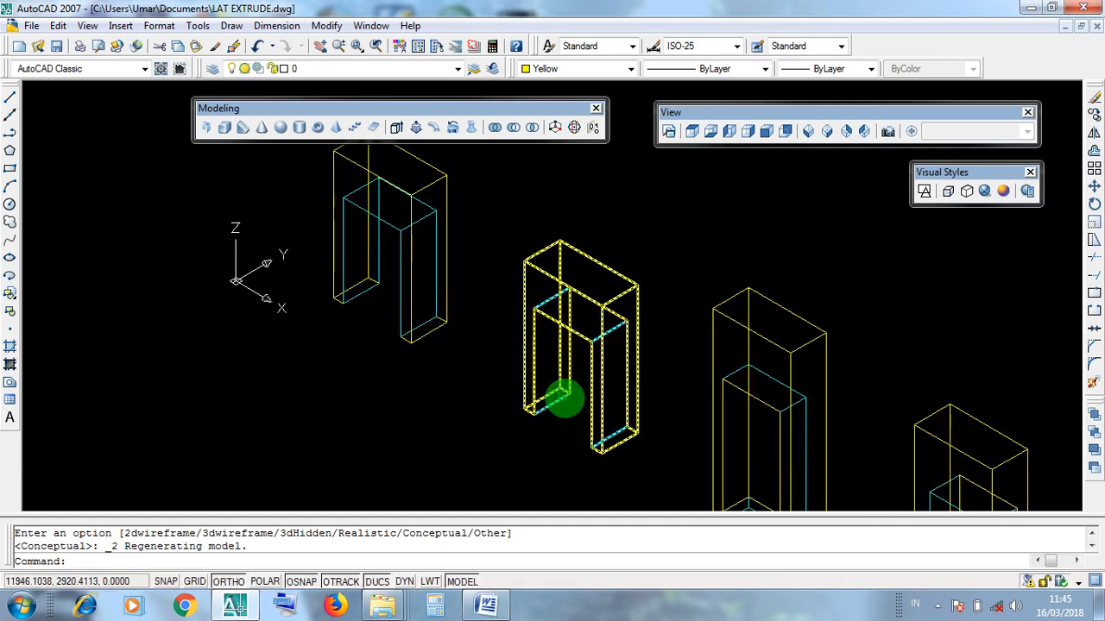
pyautogui.scroll(-3, 567, 410)
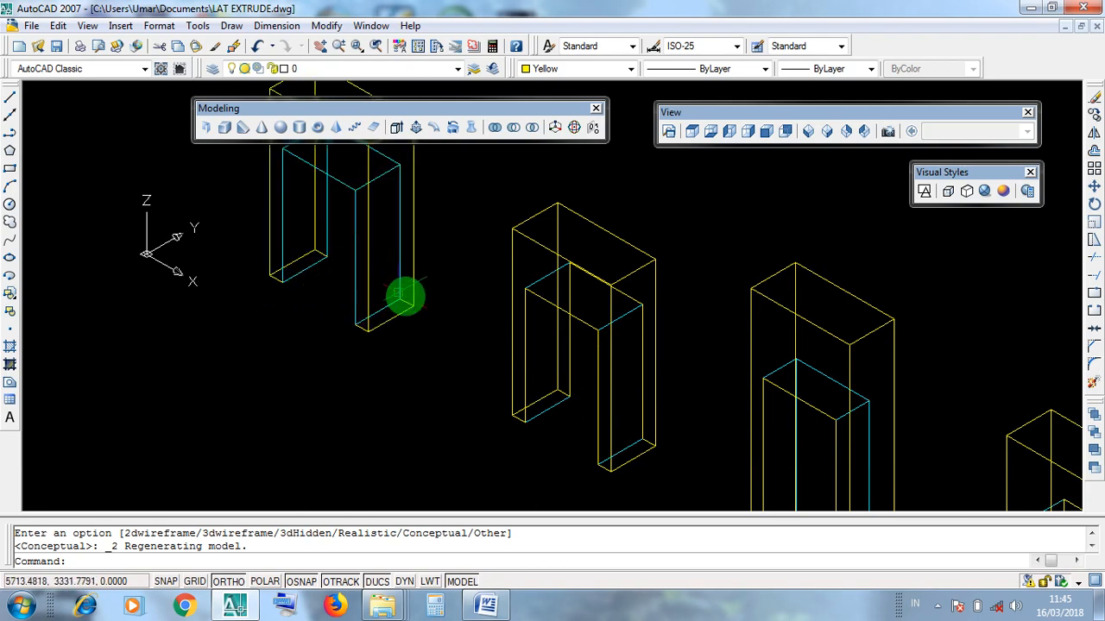
# - Compare the openings of the third, fourth and fifth cut solids up close and return to an overview of the whole row
pyautogui.moveTo(732, 397); pyautogui.dragTo(699, 365, button='middle')
pyautogui.scroll(-2, 699, 365)
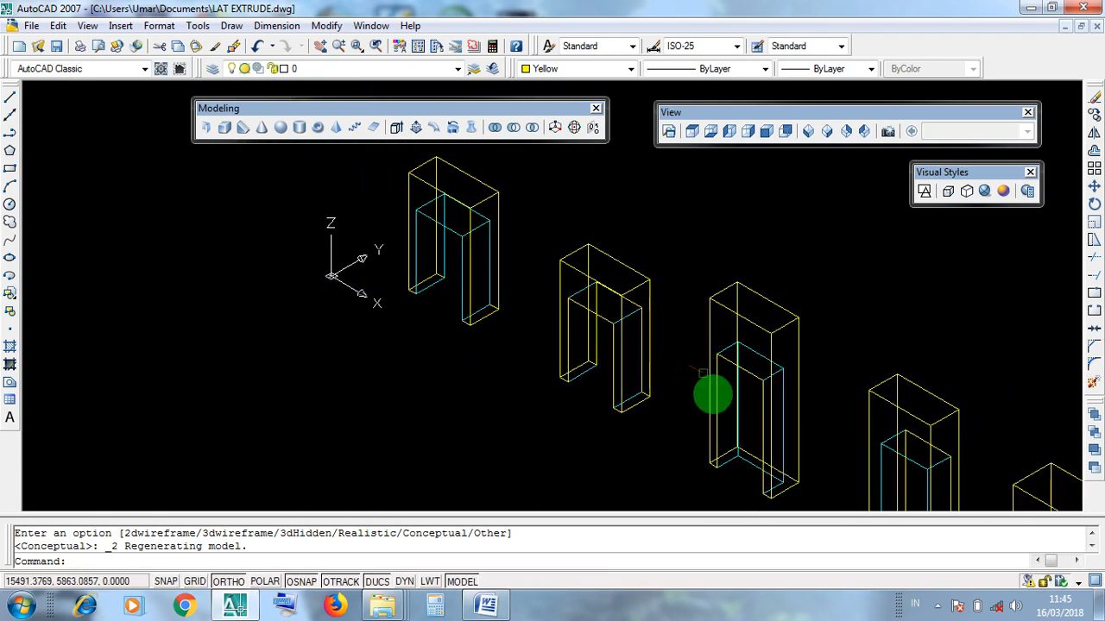
pyautogui.scroll(3, 771, 483)
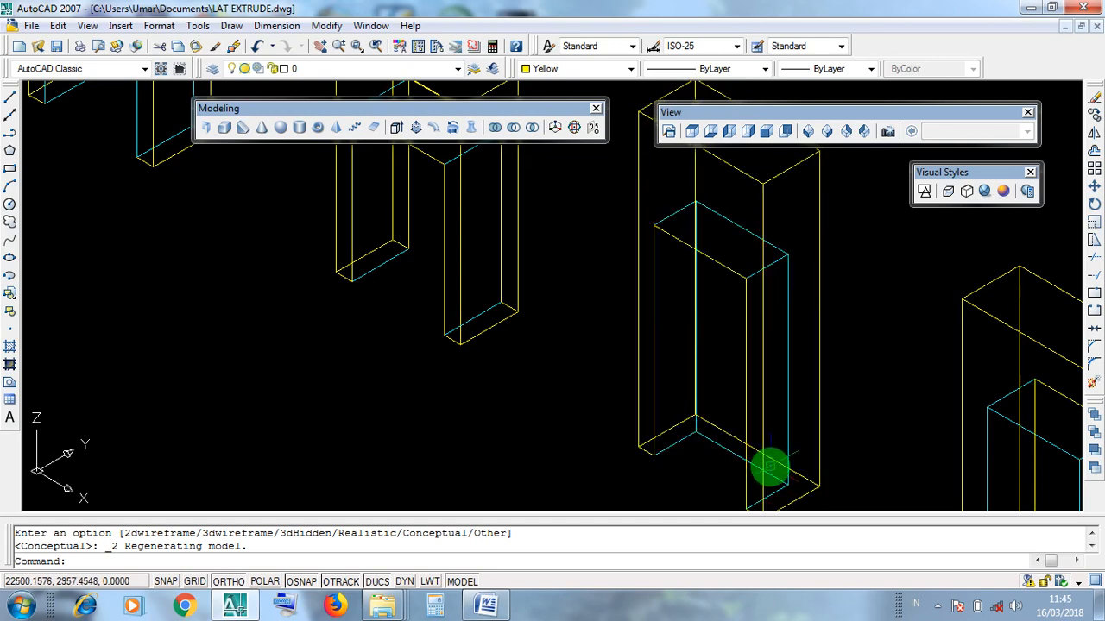
pyautogui.moveTo(794, 451); pyautogui.dragTo(643, 315, button='middle')
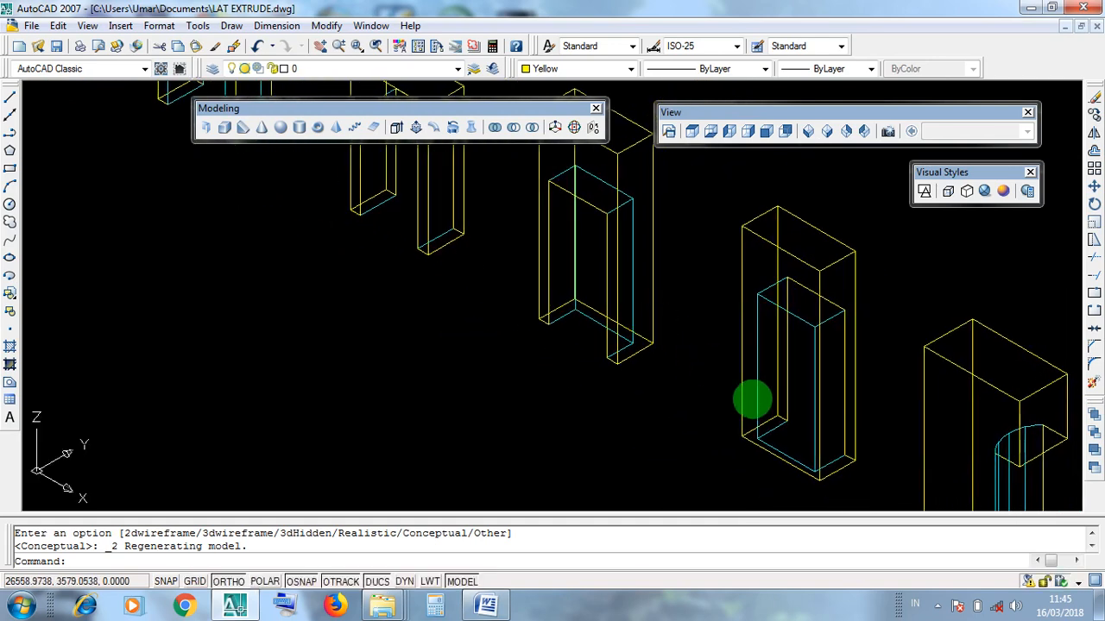
pyautogui.scroll(2, 787, 463)
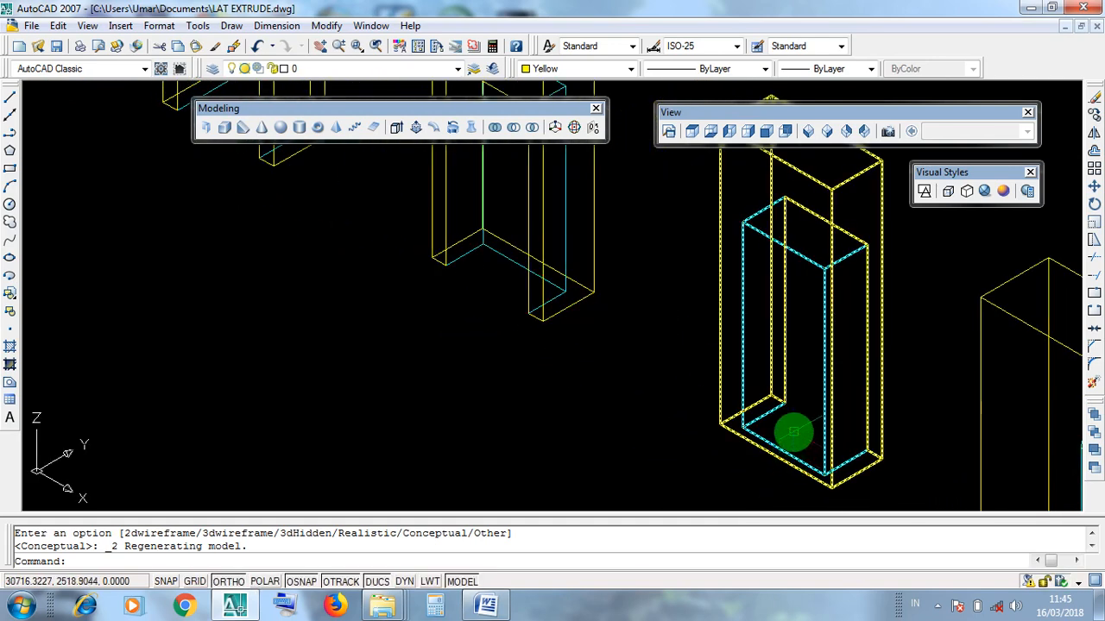
pyautogui.scroll(-3, 793, 431)
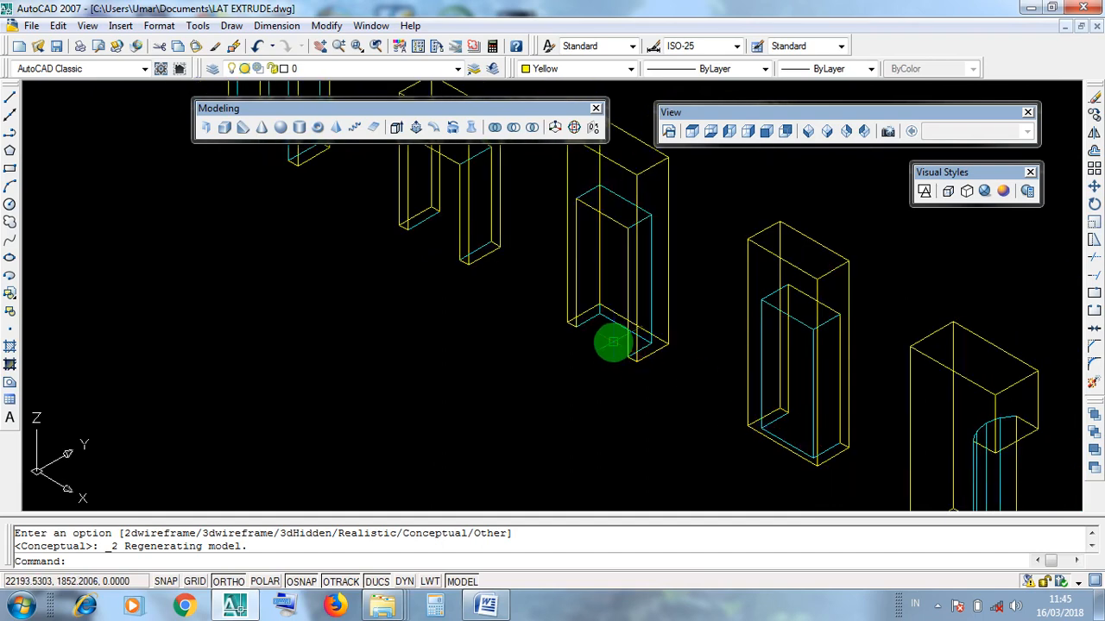
pyautogui.moveTo(865, 451); pyautogui.dragTo(690, 320, button='middle')
pyautogui.scroll(3, 853, 412)
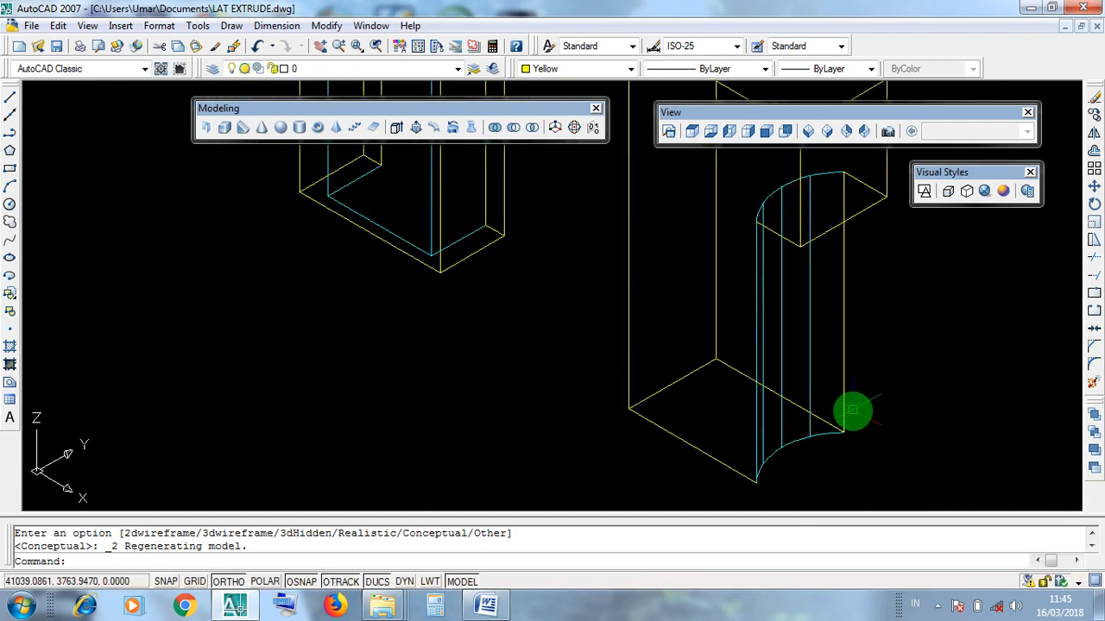
pyautogui.moveTo(851, 424); pyautogui.dragTo(846, 450, button='middle')
pyautogui.scroll(-3, 842, 455)
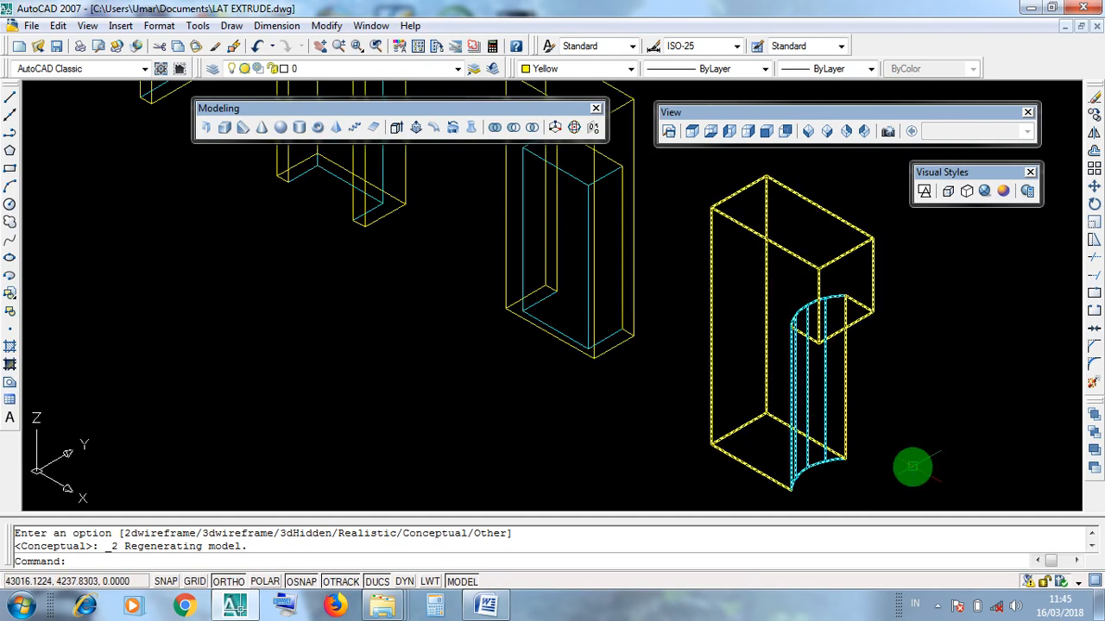
pyautogui.scroll(-5, 912, 467)
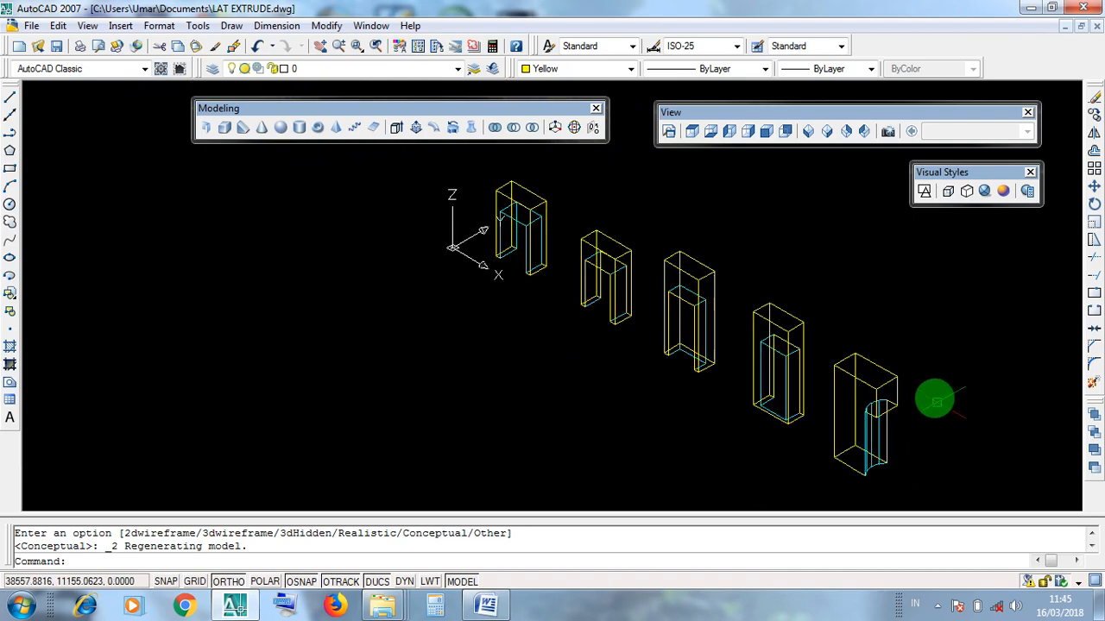
pyautogui.moveTo(932, 397); pyautogui.dragTo(915, 404, button='middle')
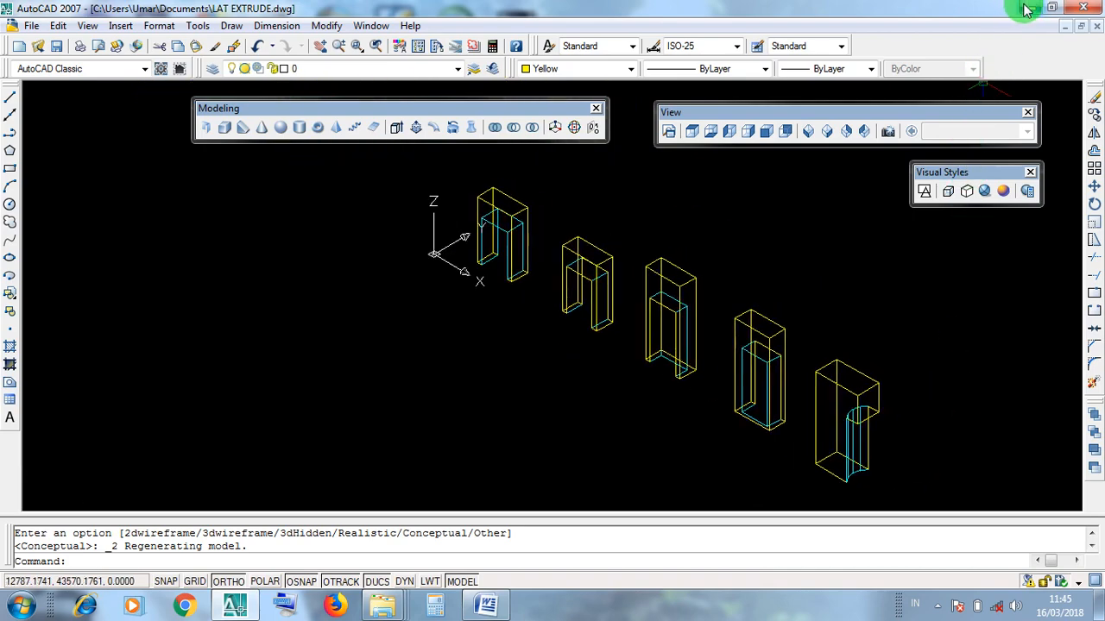
pyautogui.click(1027, 9)
pyautogui.click(937, 606)
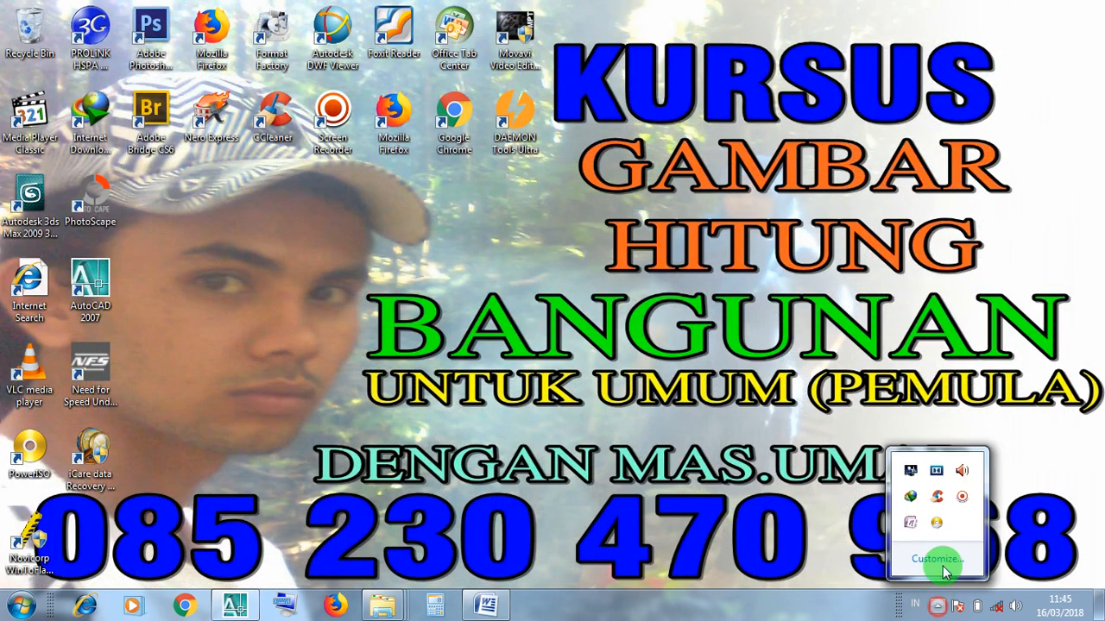
pyautogui.rightClick(961, 499)
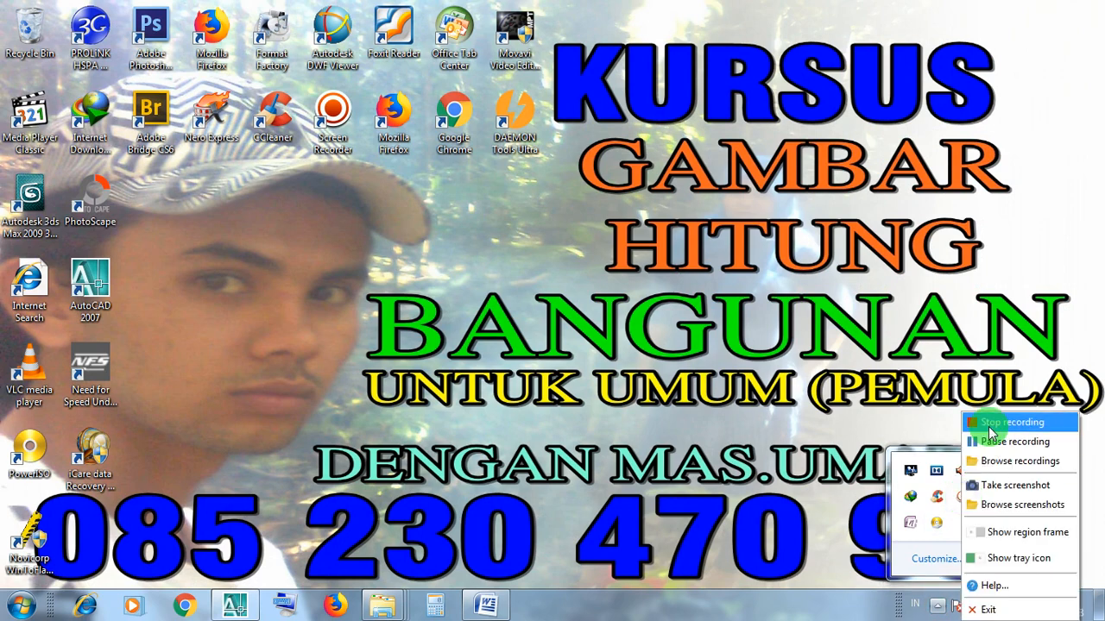